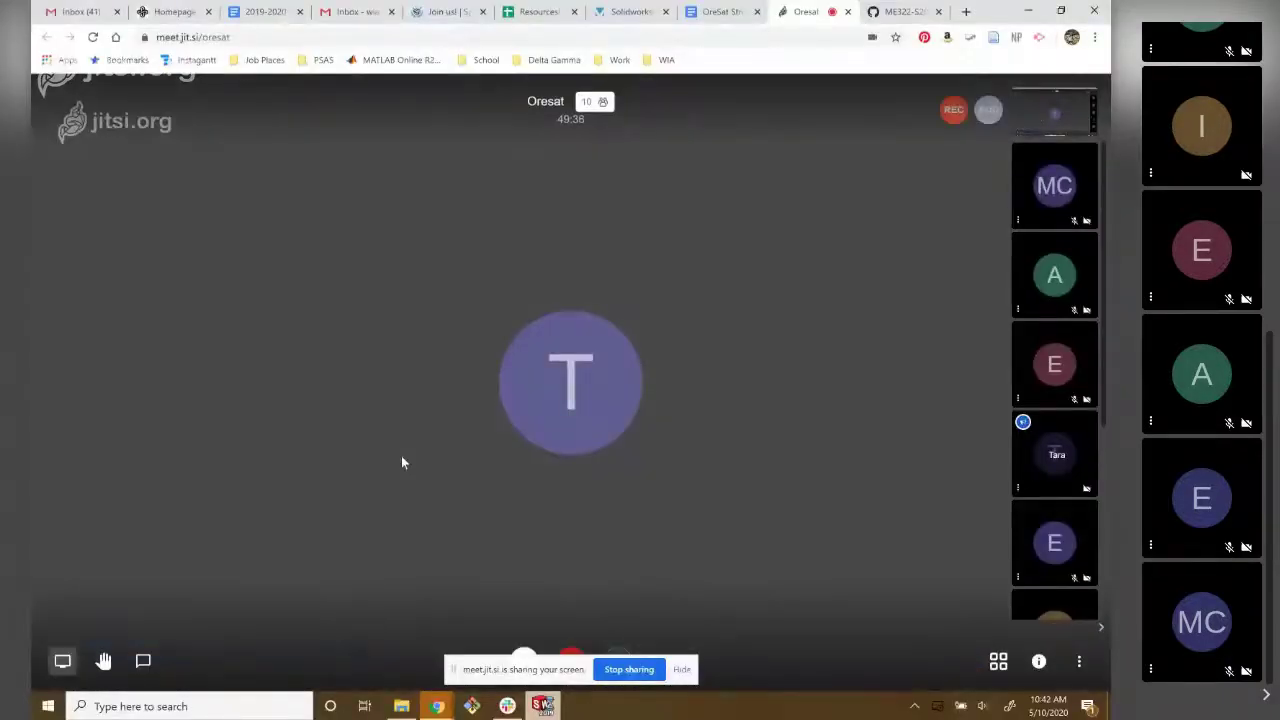
# Bring the StarTrackerCard.SLDASM window in SOLIDWORKS to the front of the screen share.
pyautogui.click(543, 706)
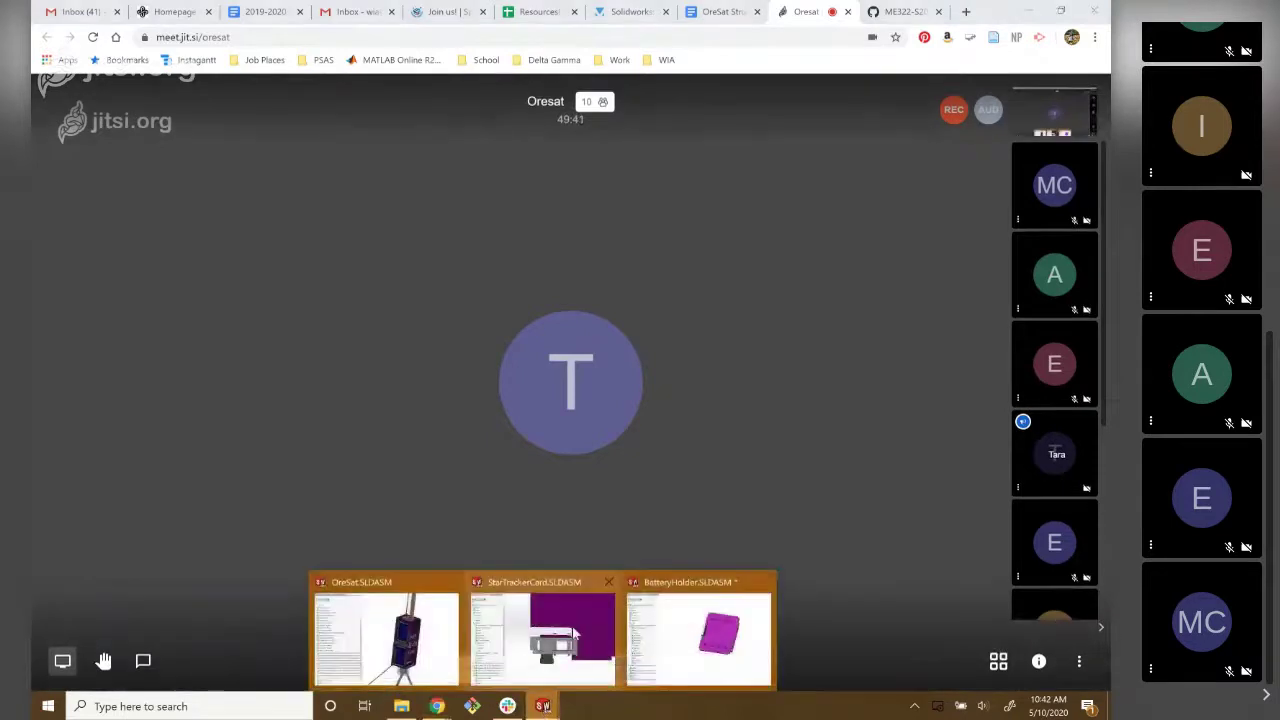
pyautogui.click(573, 626)
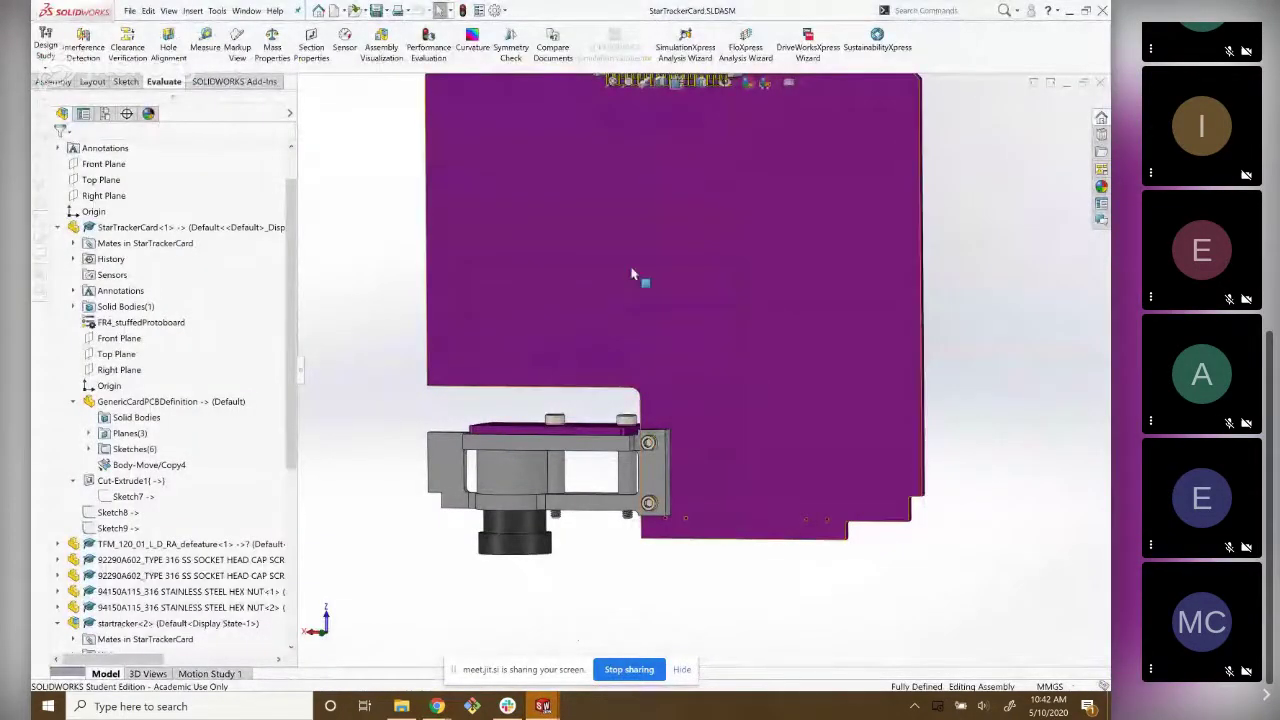
# Zoom out on the star tracker card, then switch to the OreSat.SLDASM window.
pyautogui.scroll(3, 662, 321)
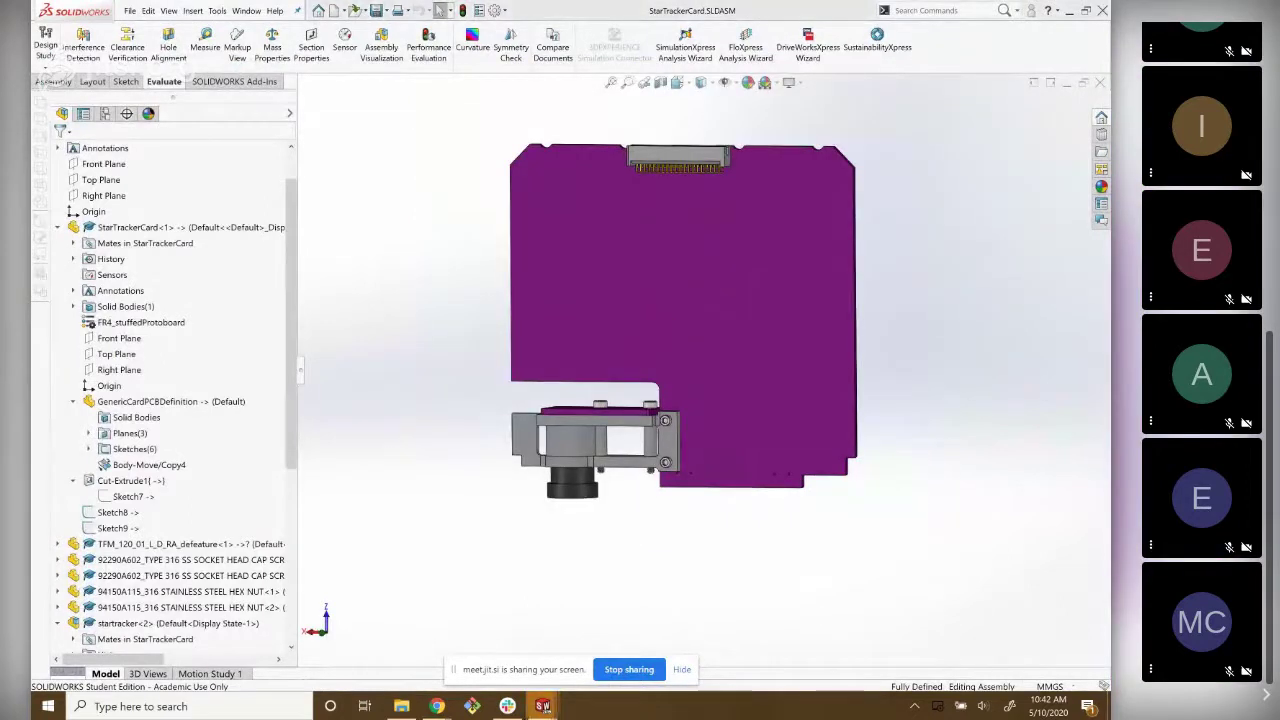
pyautogui.moveTo(543, 706)
pyautogui.click(414, 628)
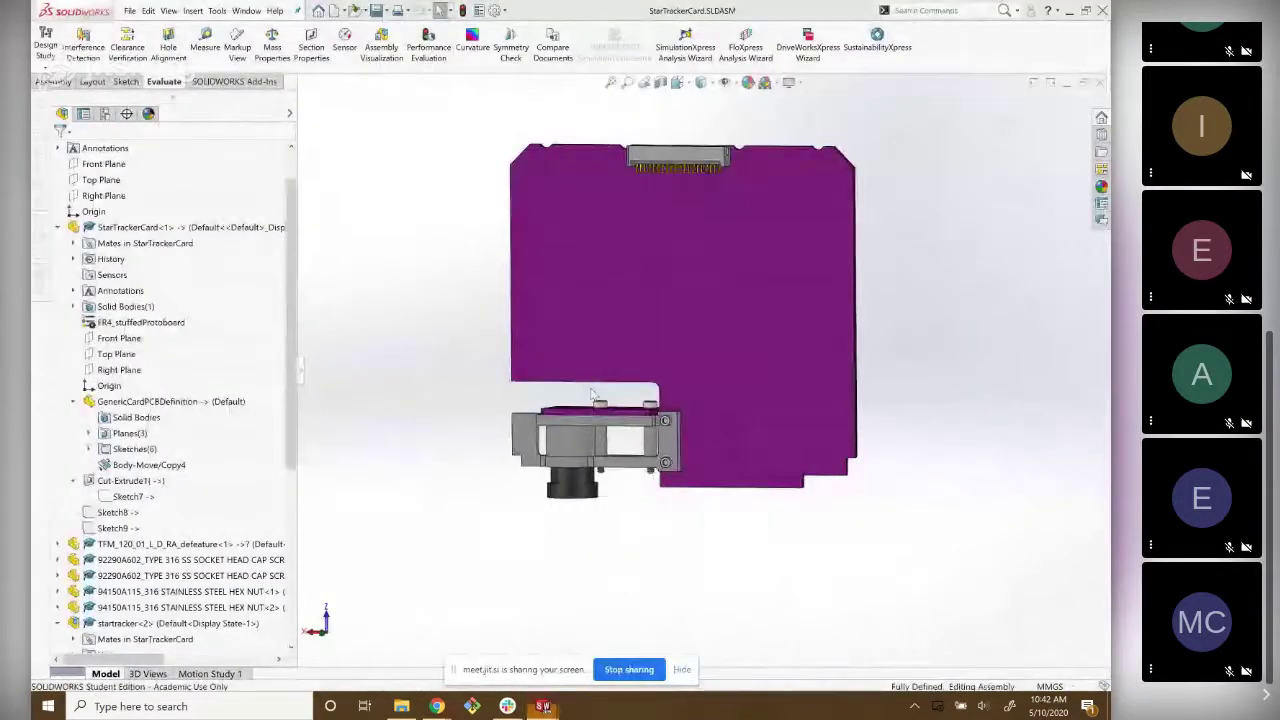
pyautogui.hotkey('ctrl', 'Tab')
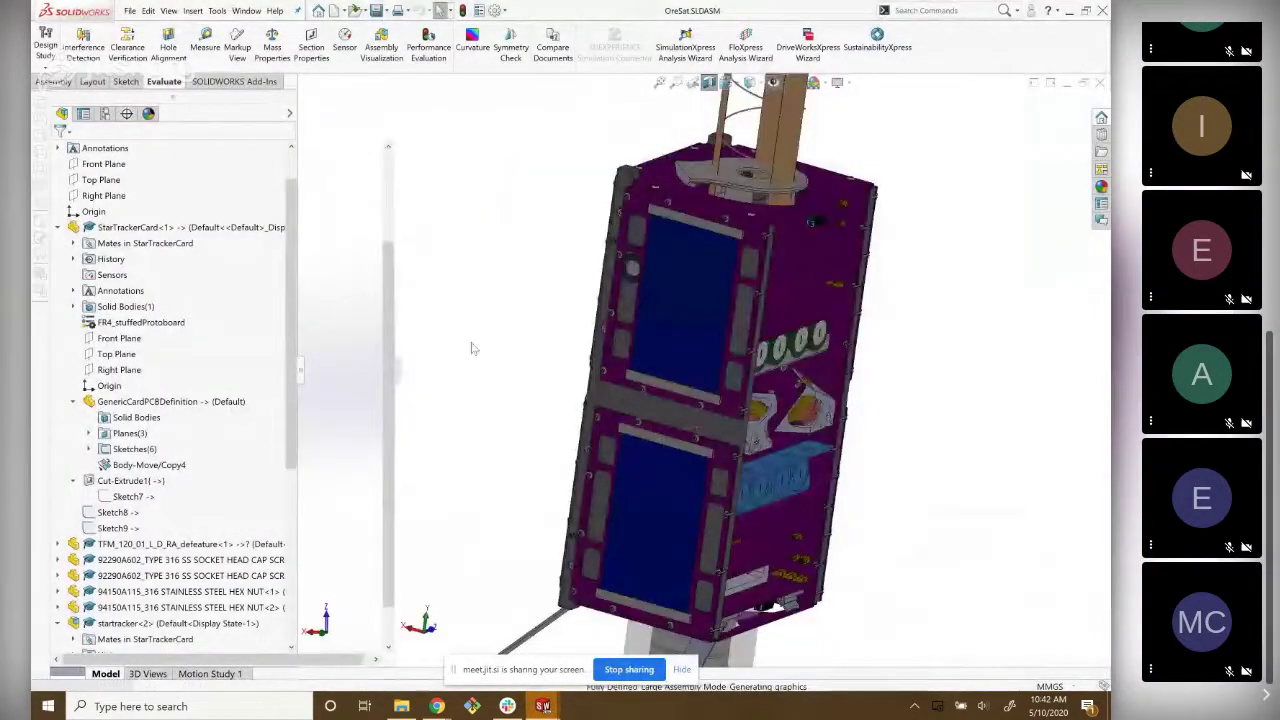
# Zoom in on the round part beside the +X label on the blue solar panel.
pyautogui.scroll(-2, 755, 257)
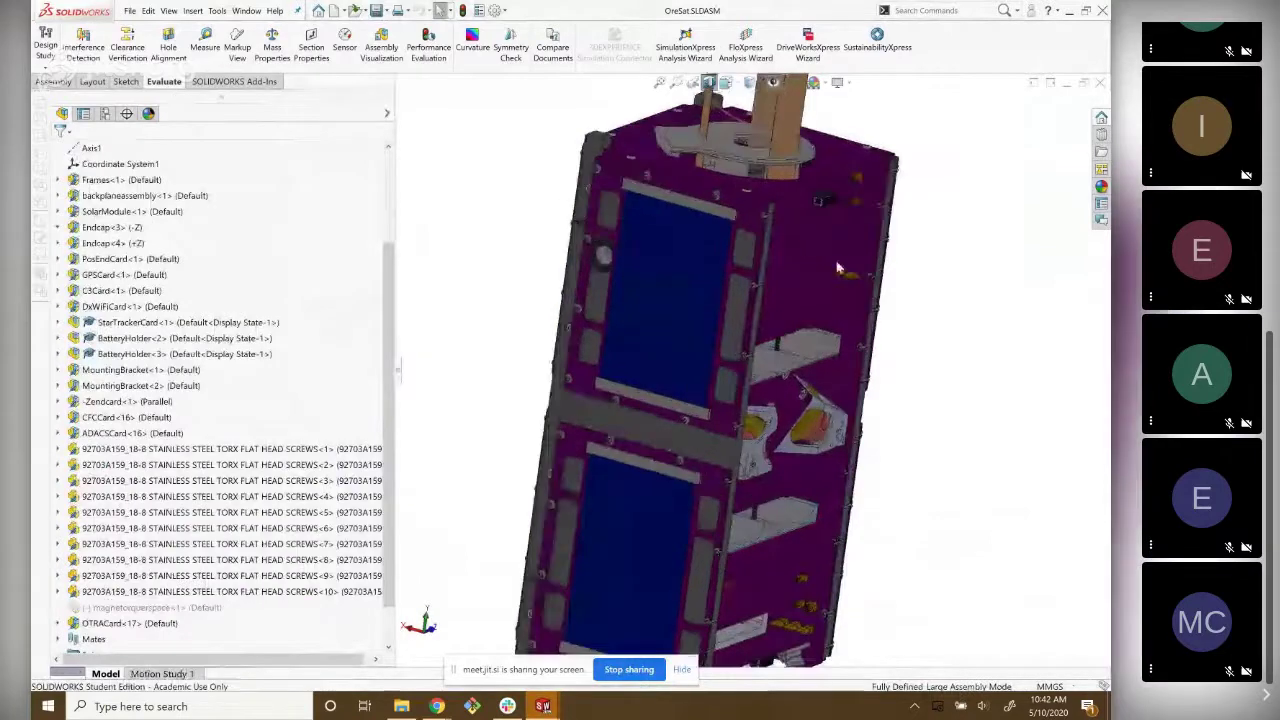
pyautogui.scroll(-2, 836, 273)
pyautogui.scroll(2, 757, 350)
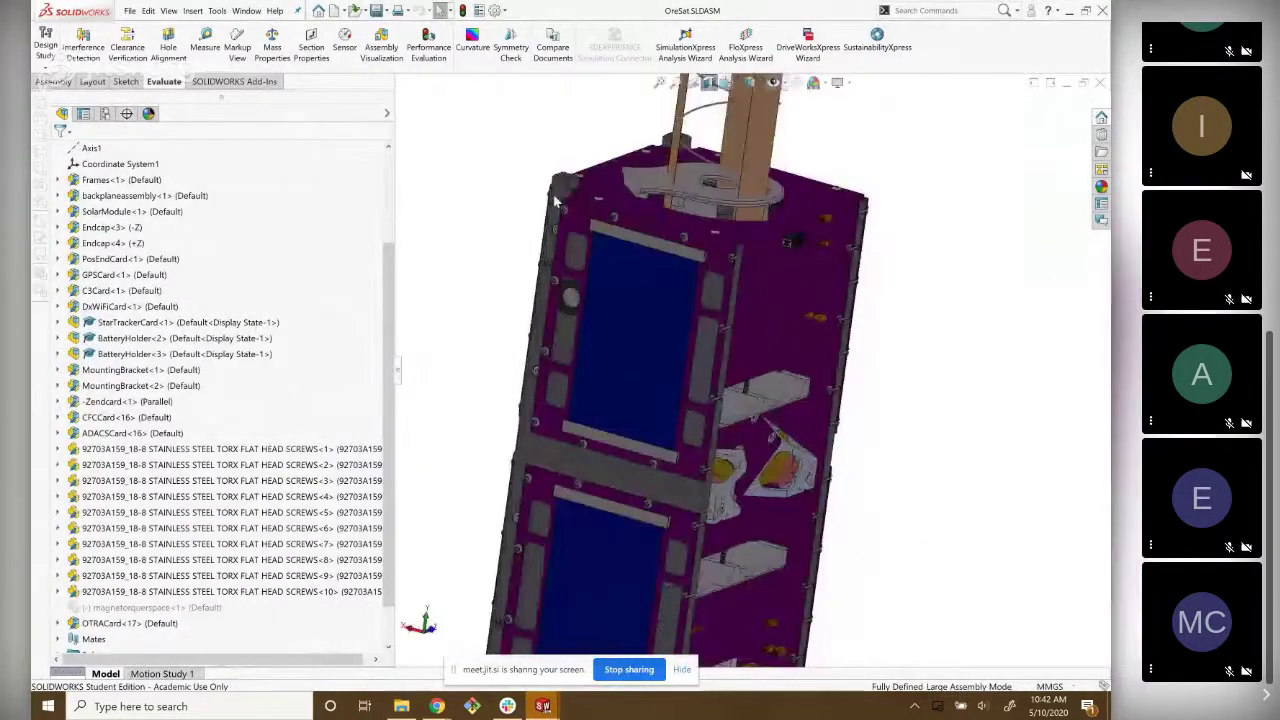
pyautogui.scroll(-1, 700, 330)
pyautogui.scroll(-1, 788, 376)
pyautogui.scroll(-1, 788, 376)
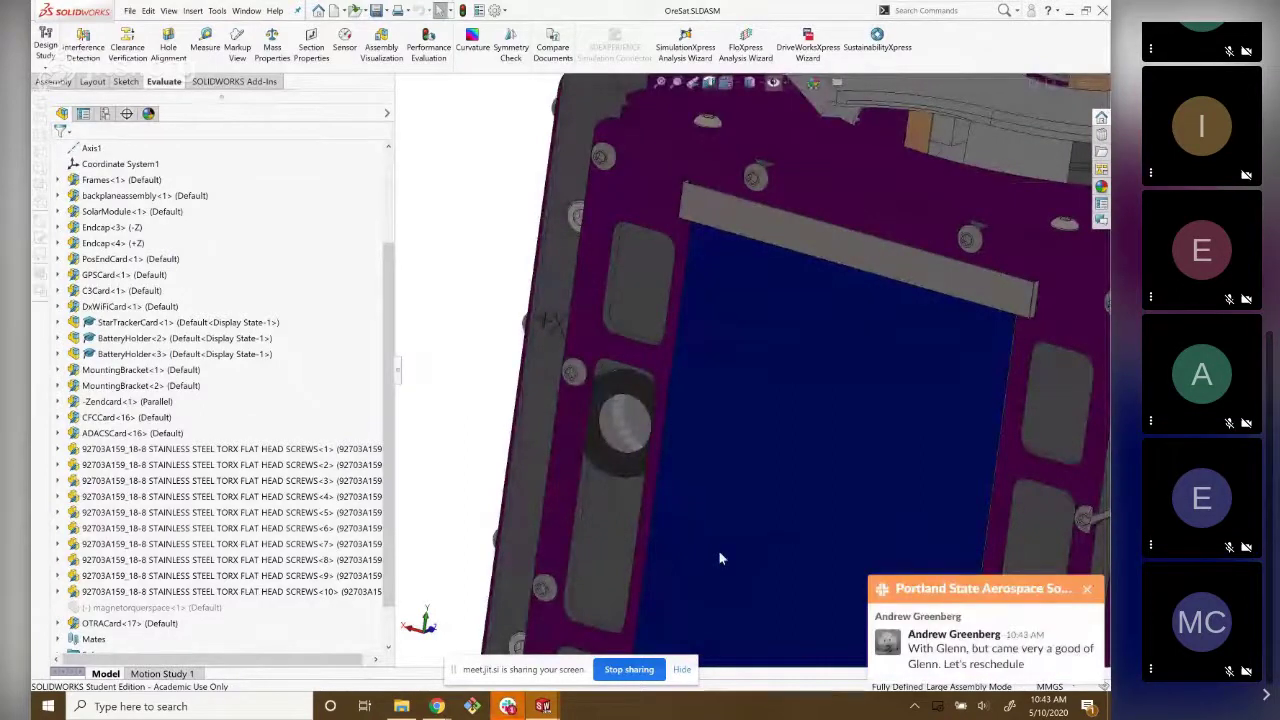
pyautogui.scroll(-2, 673, 450)
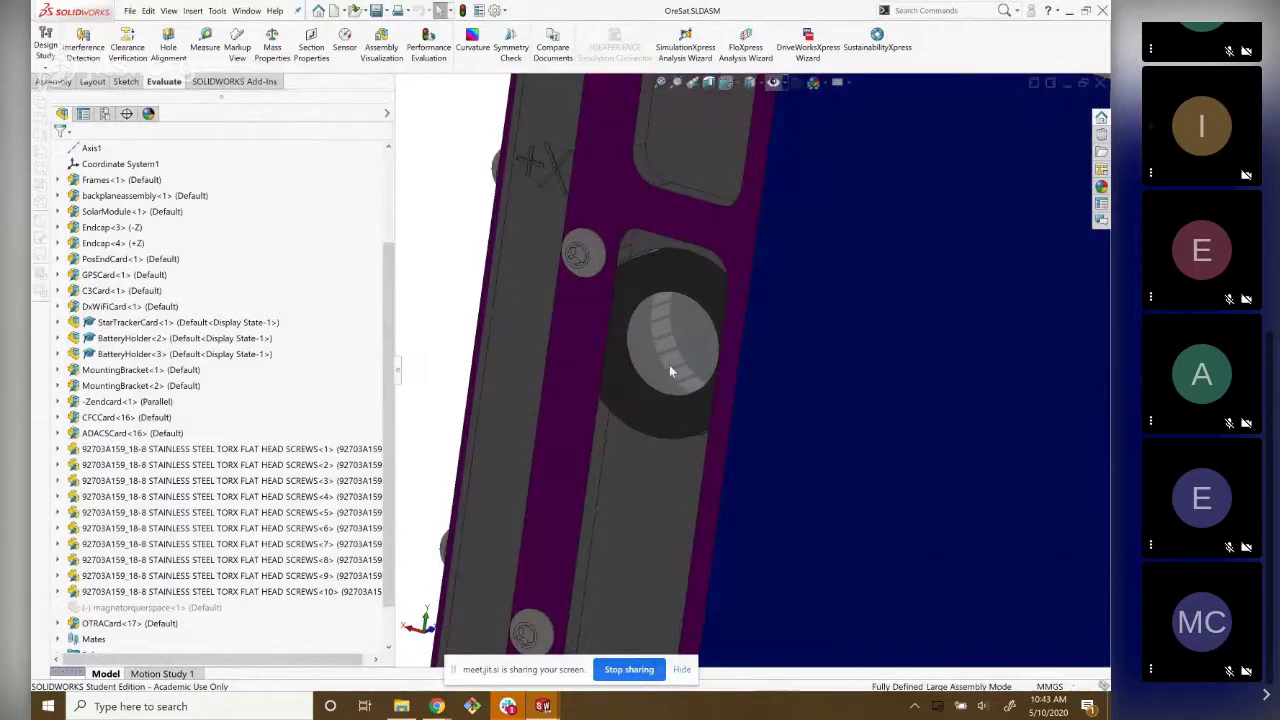
pyautogui.scroll(-1, 676, 353)
# Hide and reshow the solar panel, orbiting around the round component to see its side.
pyautogui.press('Tab')
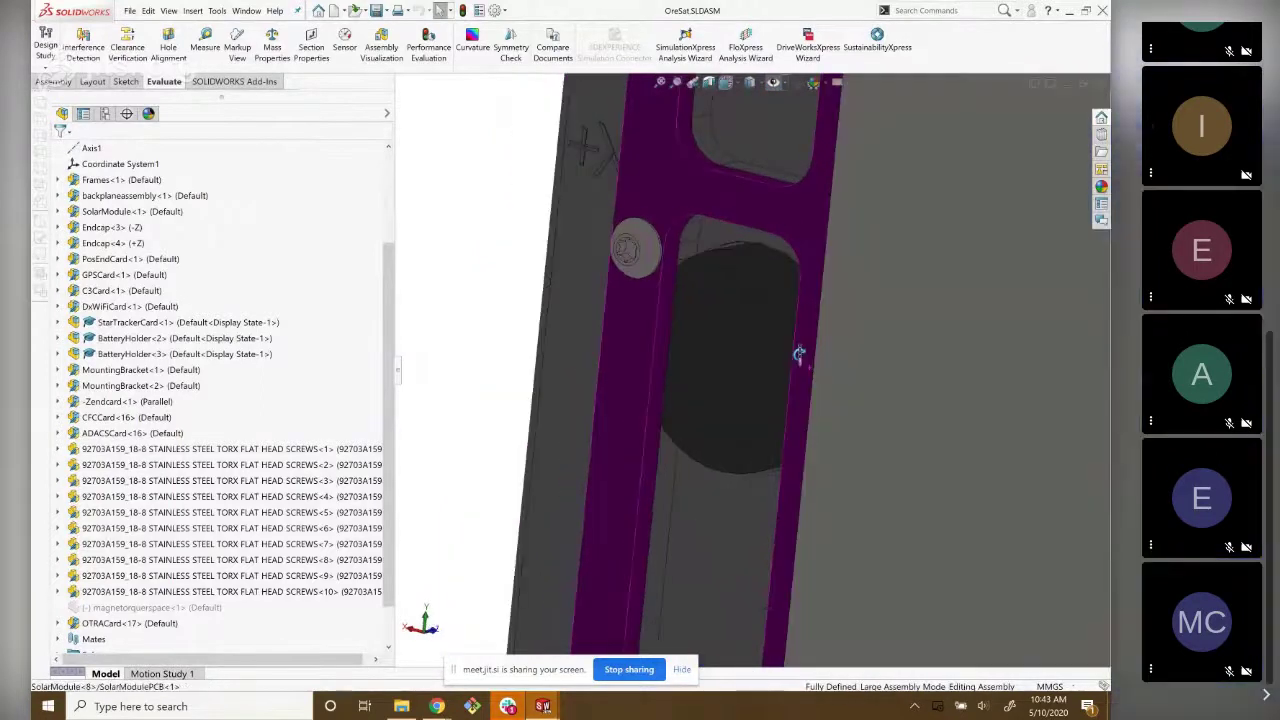
pyautogui.hotkey('shift', 'Tab')
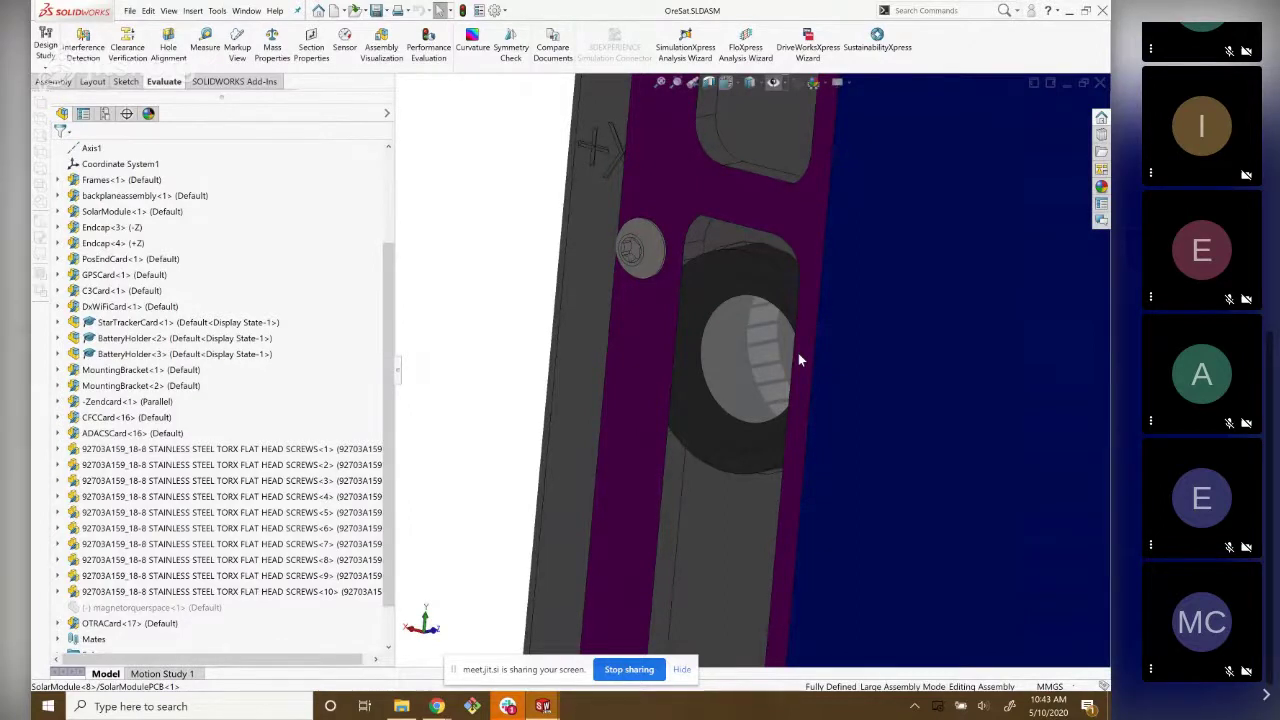
pyautogui.moveTo(798, 353)
pyautogui.mouseDown(button='middle')
pyautogui.moveTo(840, 400)
pyautogui.moveTo(774, 319)
pyautogui.moveTo(771, 255)
pyautogui.mouseUp(button='middle')
pyautogui.hotkey('shift', 'Tab')
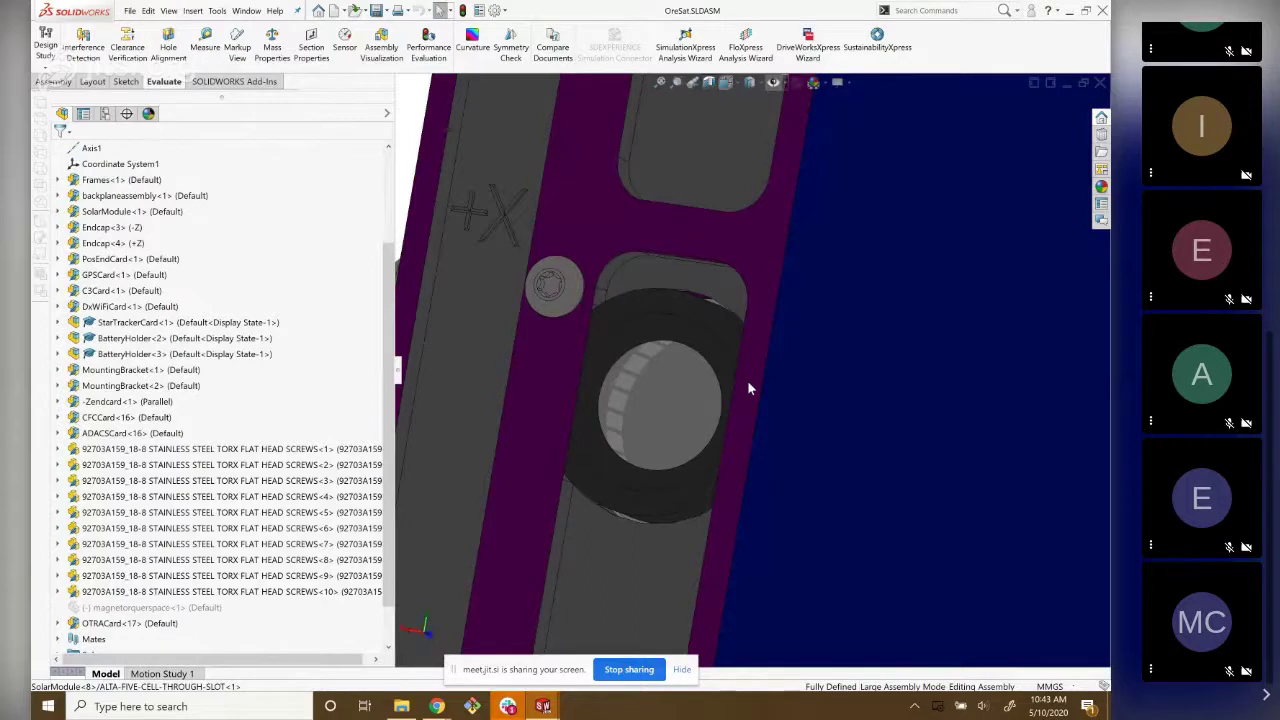
pyautogui.moveTo(750, 388)
pyautogui.mouseDown(button='middle')
pyautogui.moveTo(763, 469)
pyautogui.moveTo(753, 489)
pyautogui.mouseUp(button='middle')
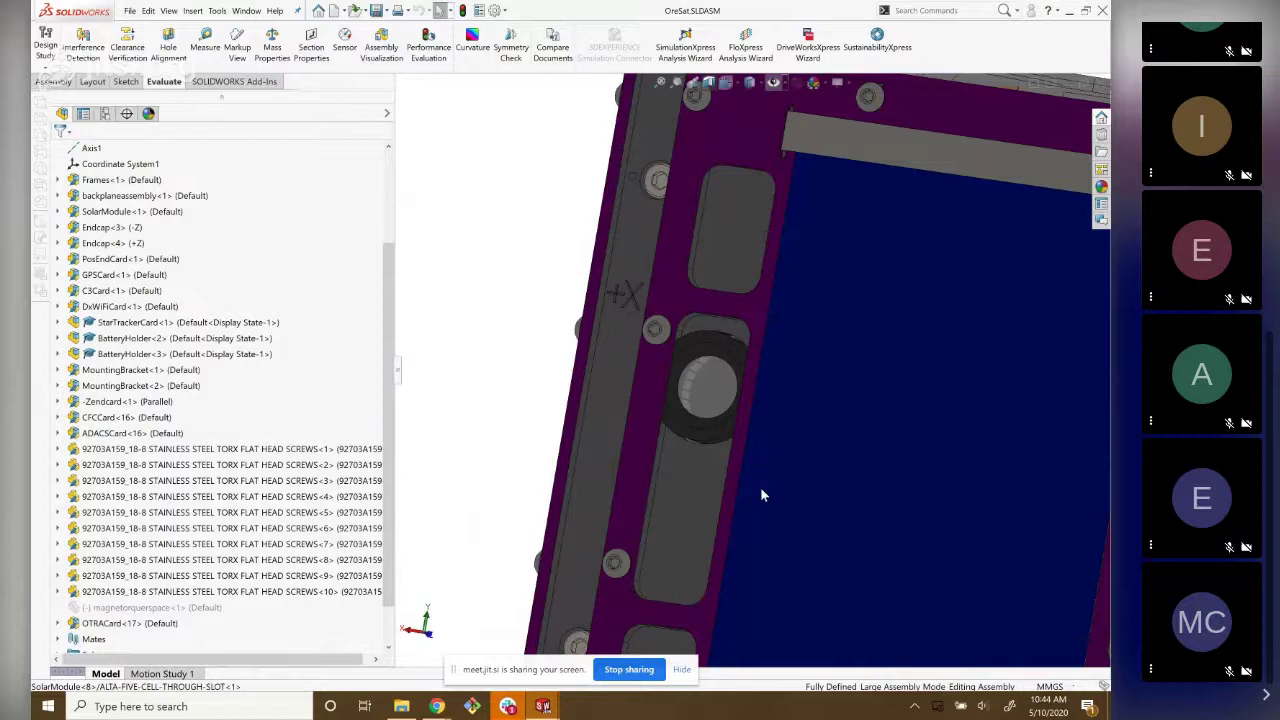
# Adjust the zoom, then turn the solar panel to show its side and the interior.
pyautogui.scroll(5, 760, 490)
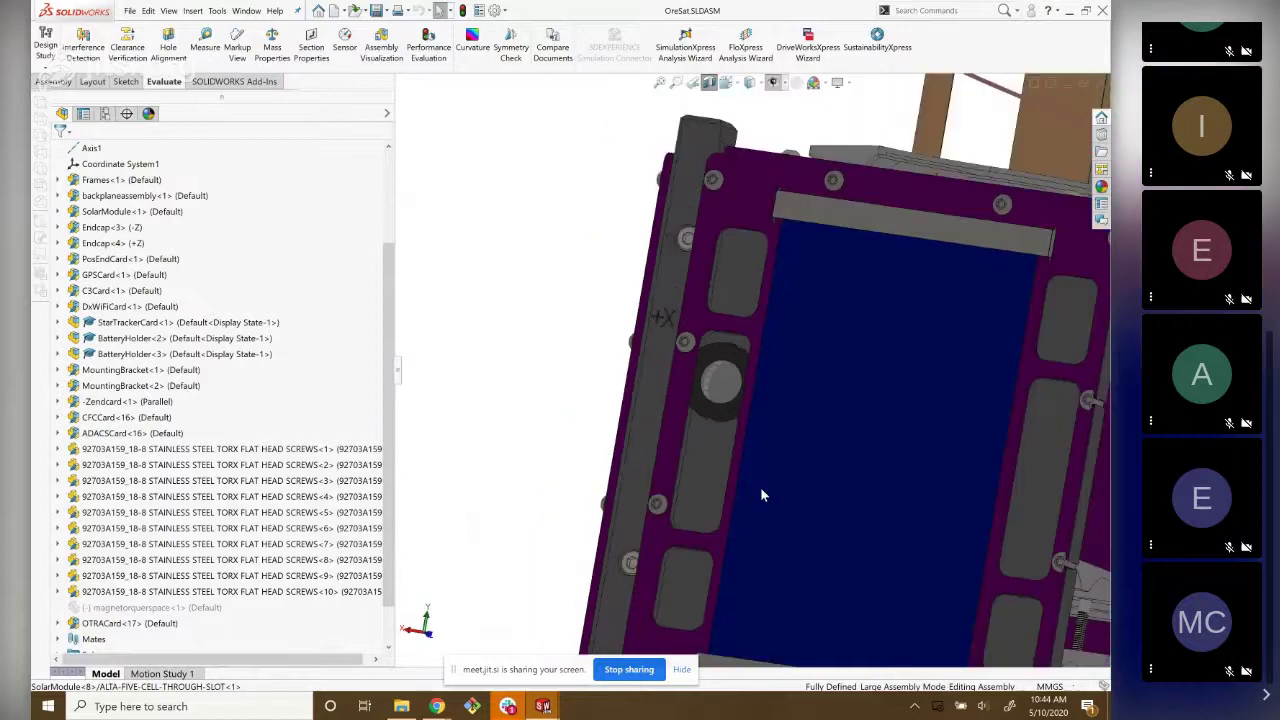
pyautogui.scroll(-3, 846, 433)
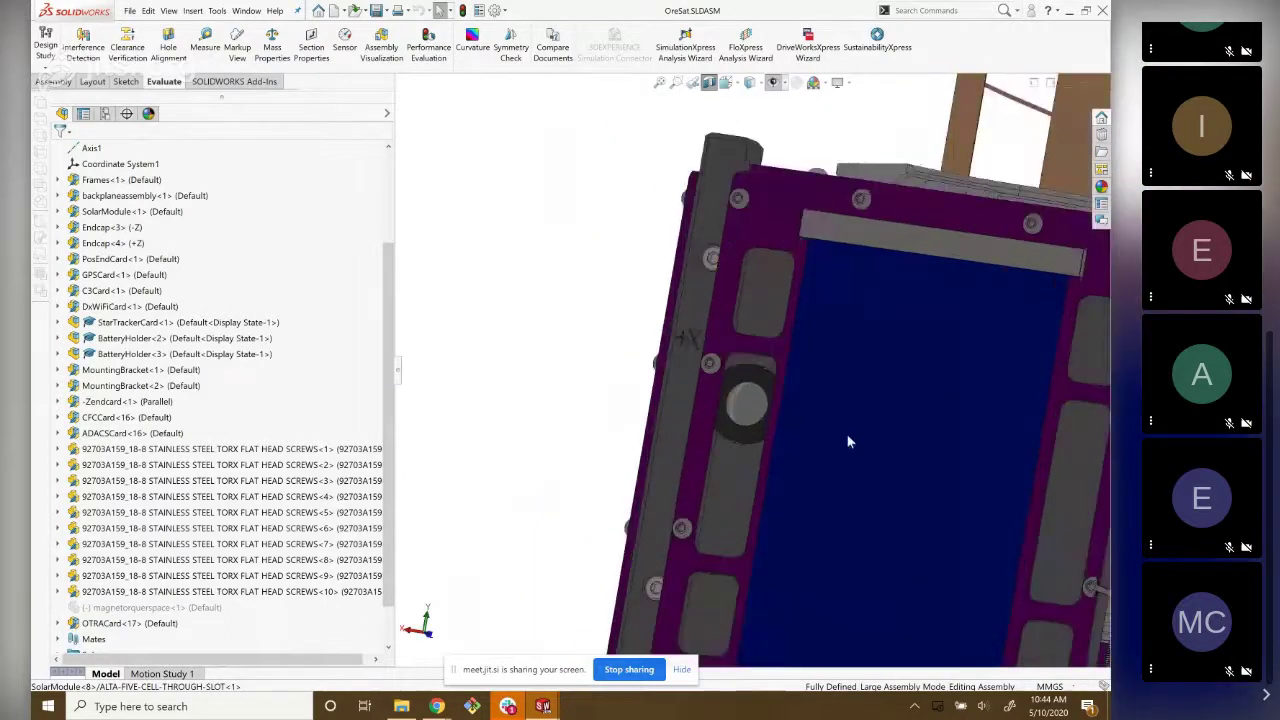
pyautogui.scroll(3, 803, 398)
pyautogui.scroll(-2, 803, 398)
pyautogui.scroll(2, 800, 402)
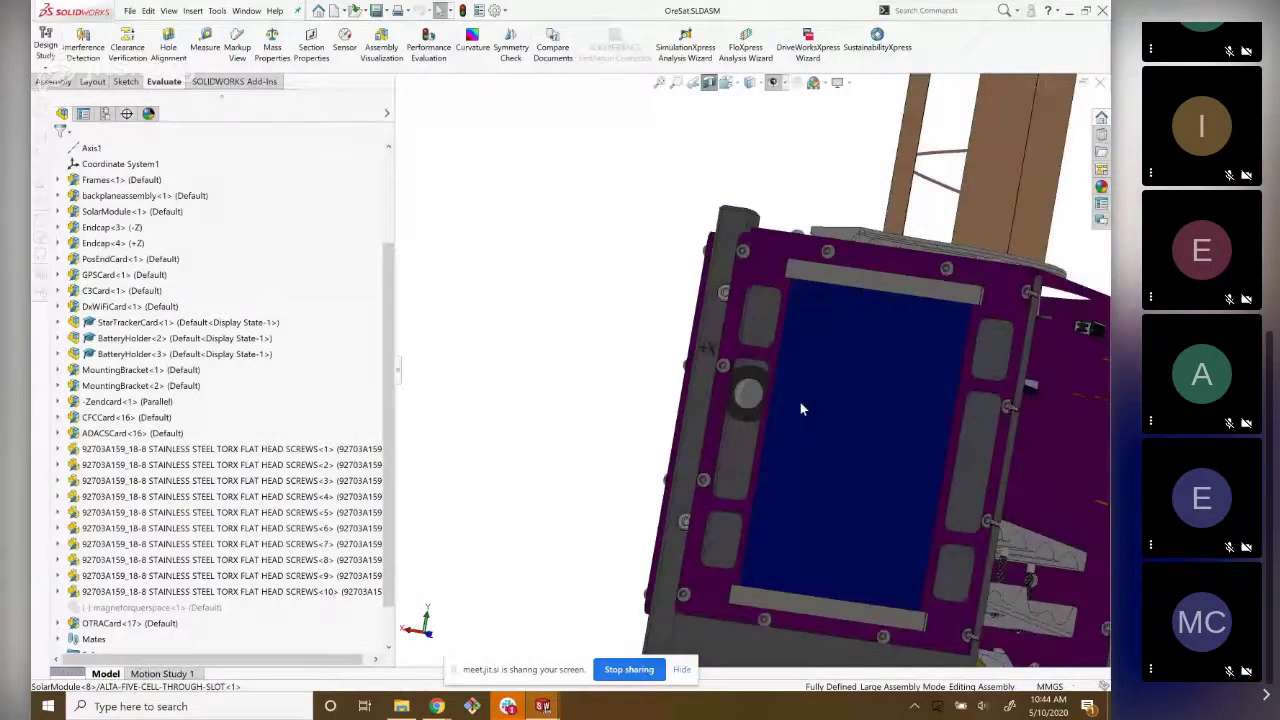
pyautogui.moveTo(800, 408)
pyautogui.mouseDown(button='middle')
pyautogui.moveTo(787, 367)
pyautogui.moveTo(697, 384)
pyautogui.moveTo(851, 356)
pyautogui.moveTo(868, 335)
pyautogui.moveTo(581, 414)
pyautogui.mouseUp(button='middle')
# Zoom out and reframe the purple frame with the cards on top, shifting along the left rail.
pyautogui.scroll(-1, 851, 358)
pyautogui.scroll(-2, 850, 368)
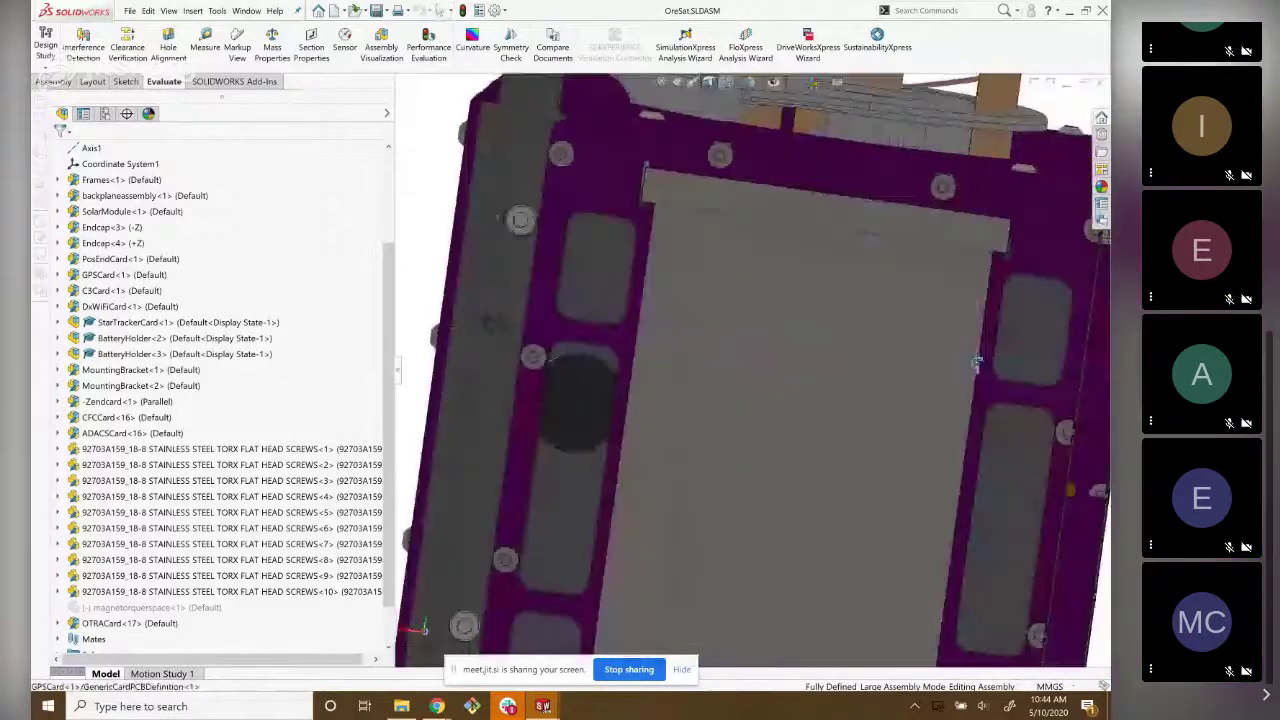
pyautogui.scroll(-2, 581, 414)
pyautogui.moveTo(655, 464); pyautogui.dragTo(900, 485, button='middle')
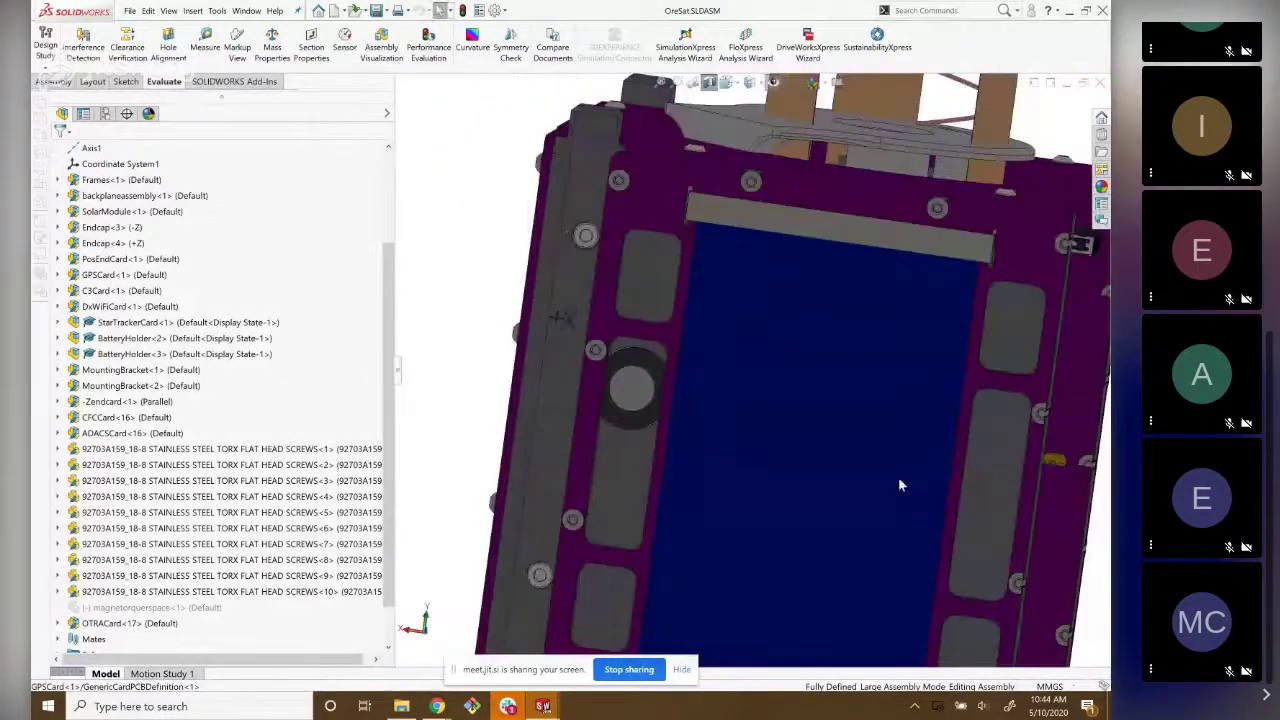
pyautogui.scroll(2, 760, 390)
pyautogui.scroll(-3, 656, 371)
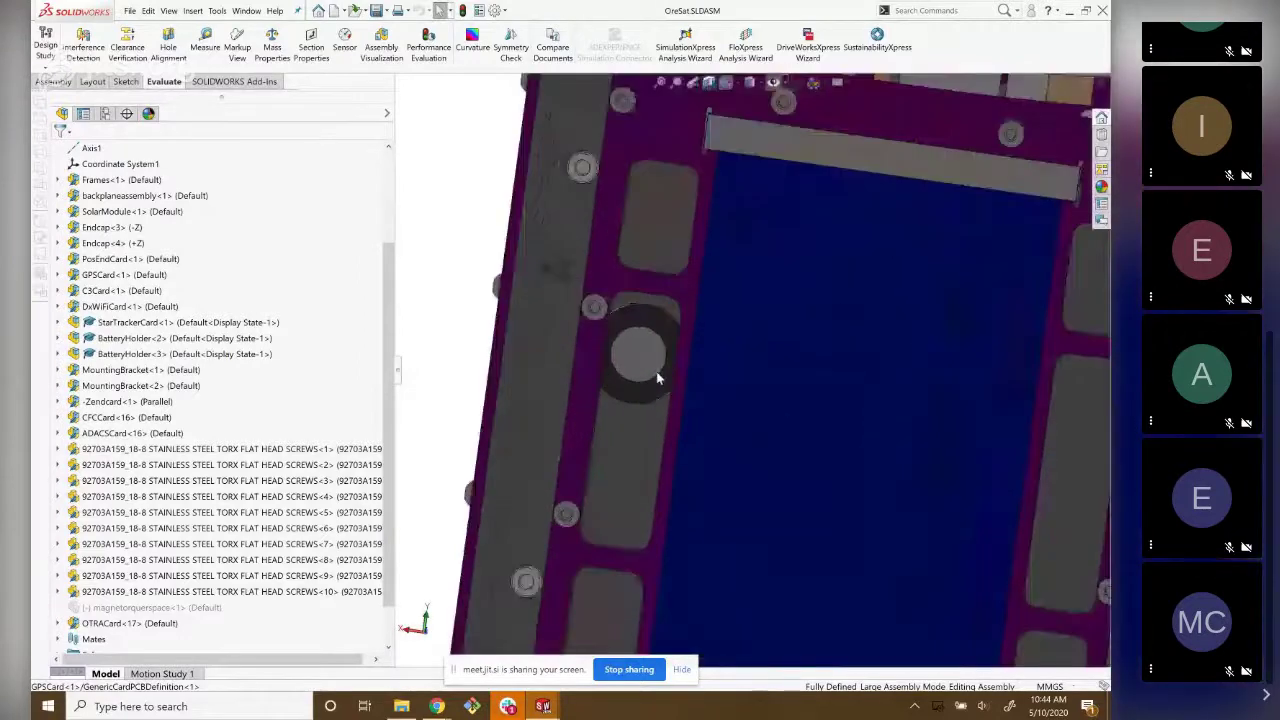
pyautogui.scroll(-2, 662, 340)
pyautogui.moveTo(665, 316); pyautogui.dragTo(643, 364, button='middle')
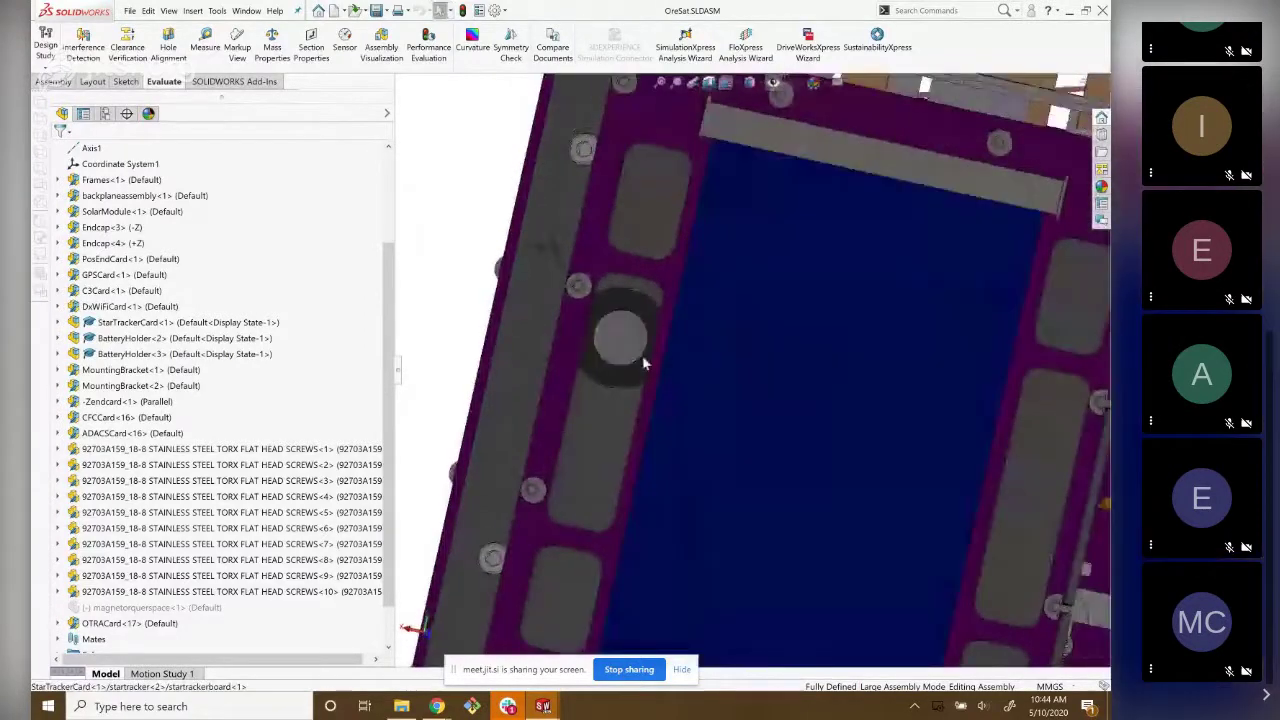
# Orbit along the frame edge to a side view of the card stack, ending facing the blue panel.
pyautogui.scroll(3, 640, 337)
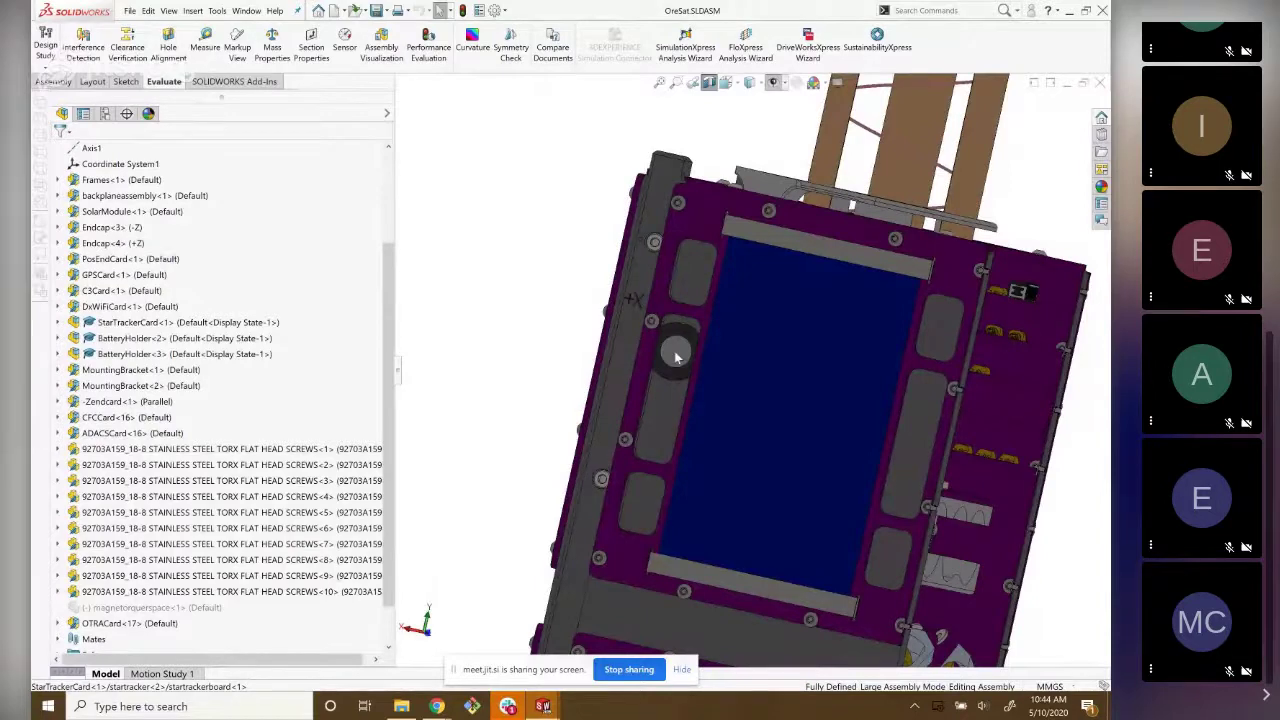
pyautogui.scroll(-2, 677, 350)
pyautogui.scroll(-2, 763, 346)
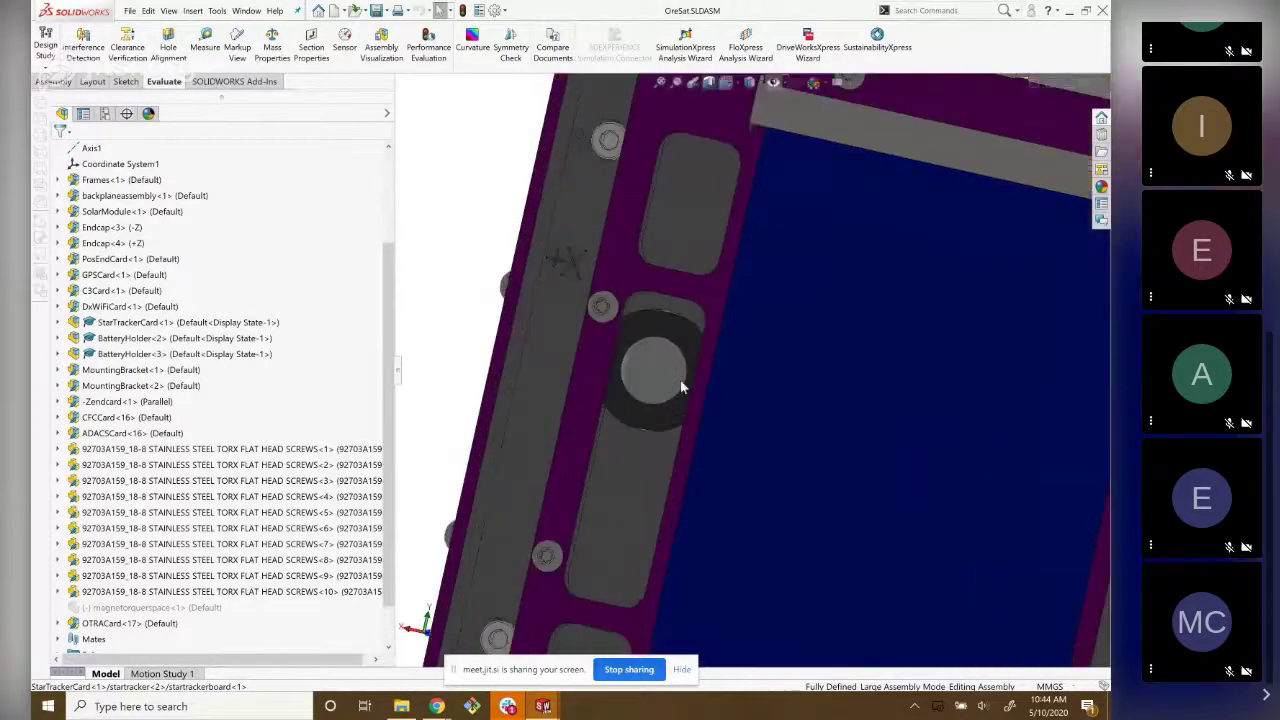
pyautogui.moveTo(680, 380); pyautogui.dragTo(568, 358, button='middle')
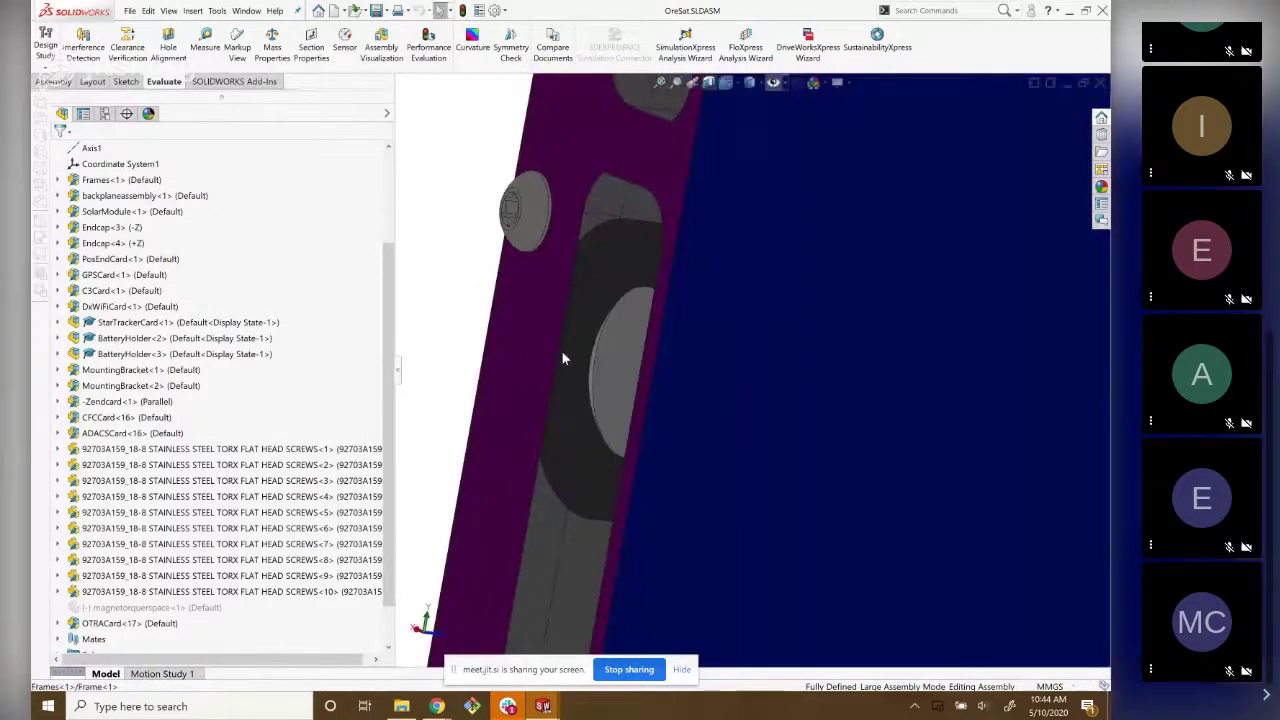
pyautogui.moveTo(568, 358)
pyautogui.mouseDown(button='middle')
pyautogui.moveTo(700, 470)
pyautogui.moveTo(684, 316)
pyautogui.moveTo(643, 582)
pyautogui.mouseUp(button='middle')
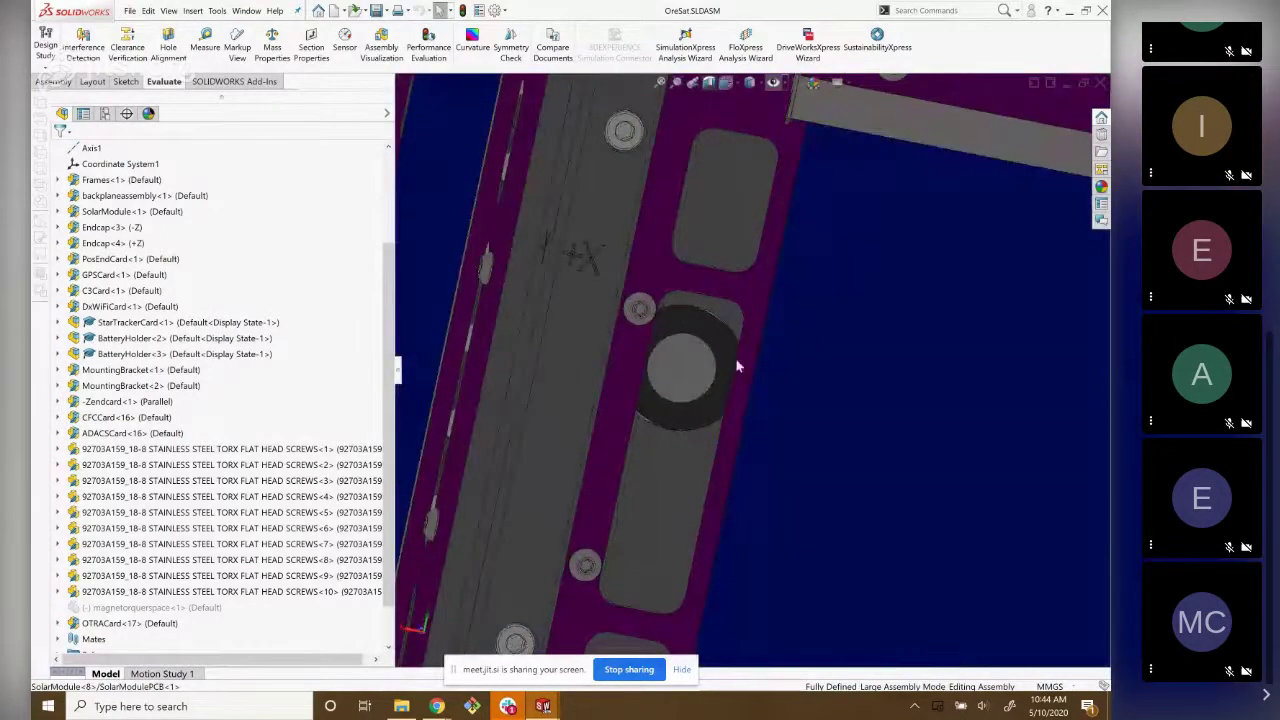
pyautogui.moveTo(736, 359)
pyautogui.mouseDown(button='middle')
pyautogui.moveTo(791, 384)
pyautogui.moveTo(990, 377)
pyautogui.moveTo(981, 395)
pyautogui.moveTo(745, 298)
pyautogui.mouseUp(button='middle')
pyautogui.scroll(3, 795, 395)
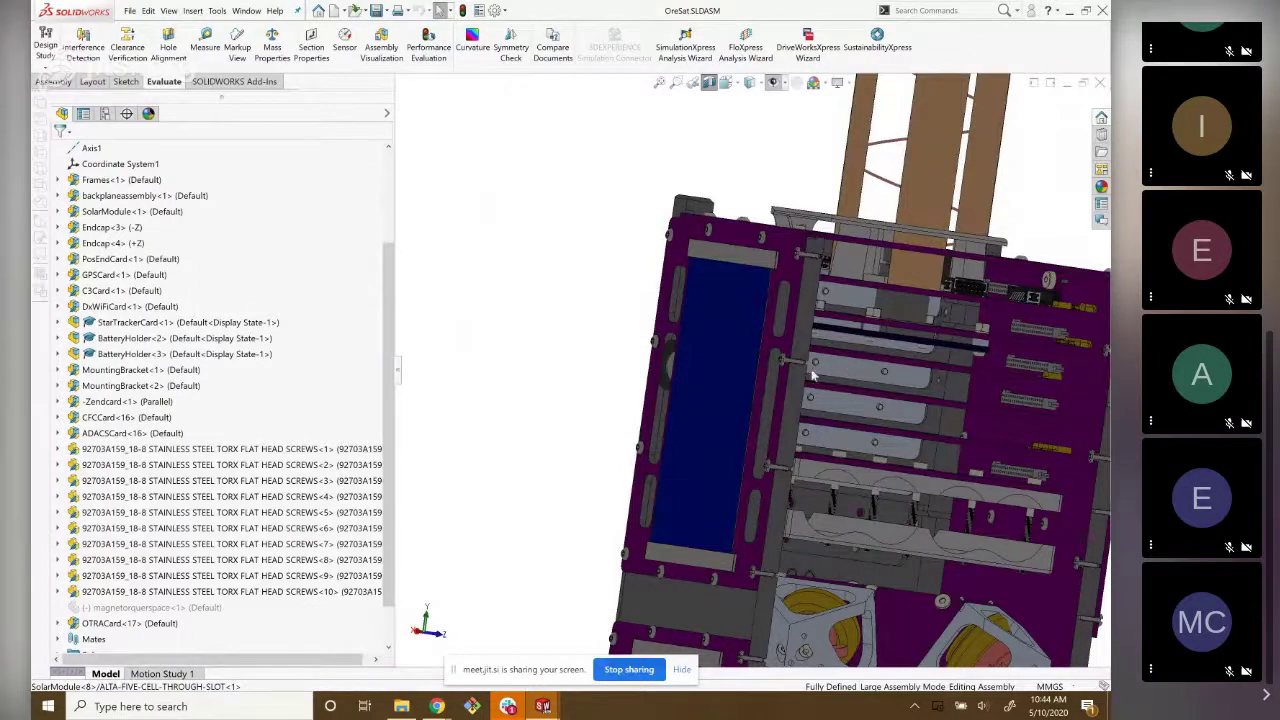
# Zoom and rotate the OreSat satellite model to a new viewing angle.
pyautogui.scroll(2, 930, 390)
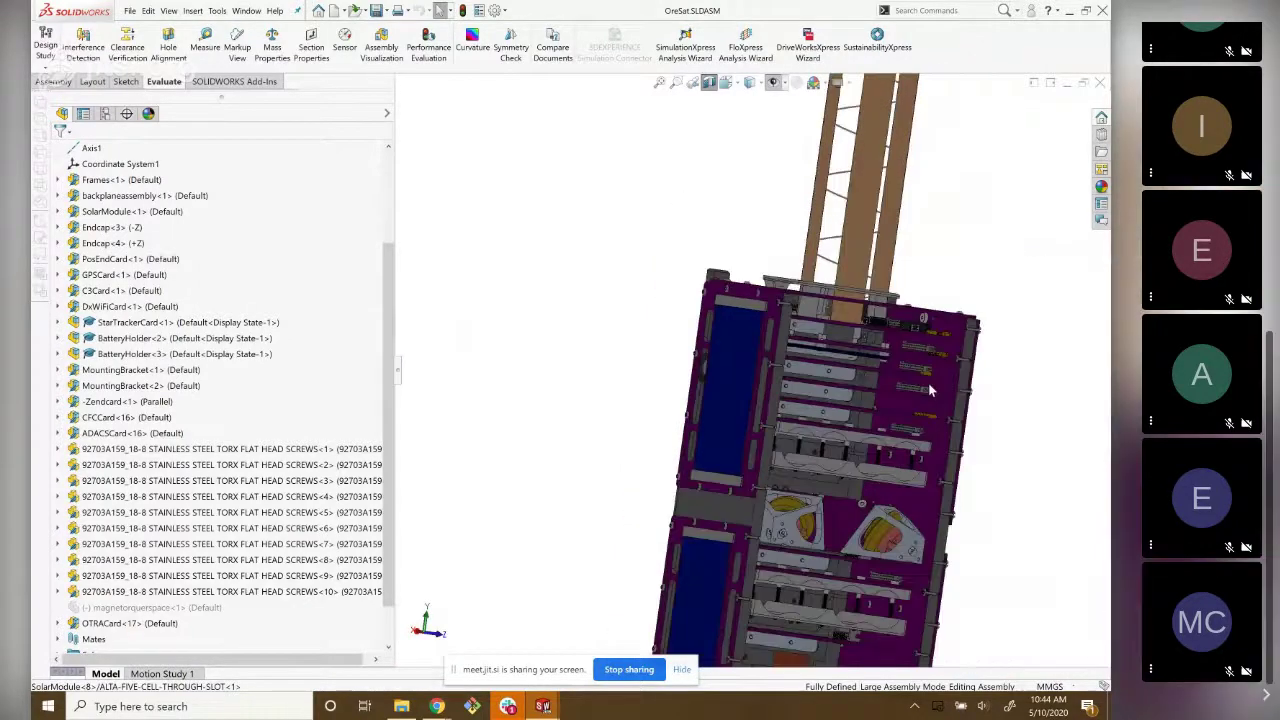
pyautogui.scroll(-2, 930, 390)
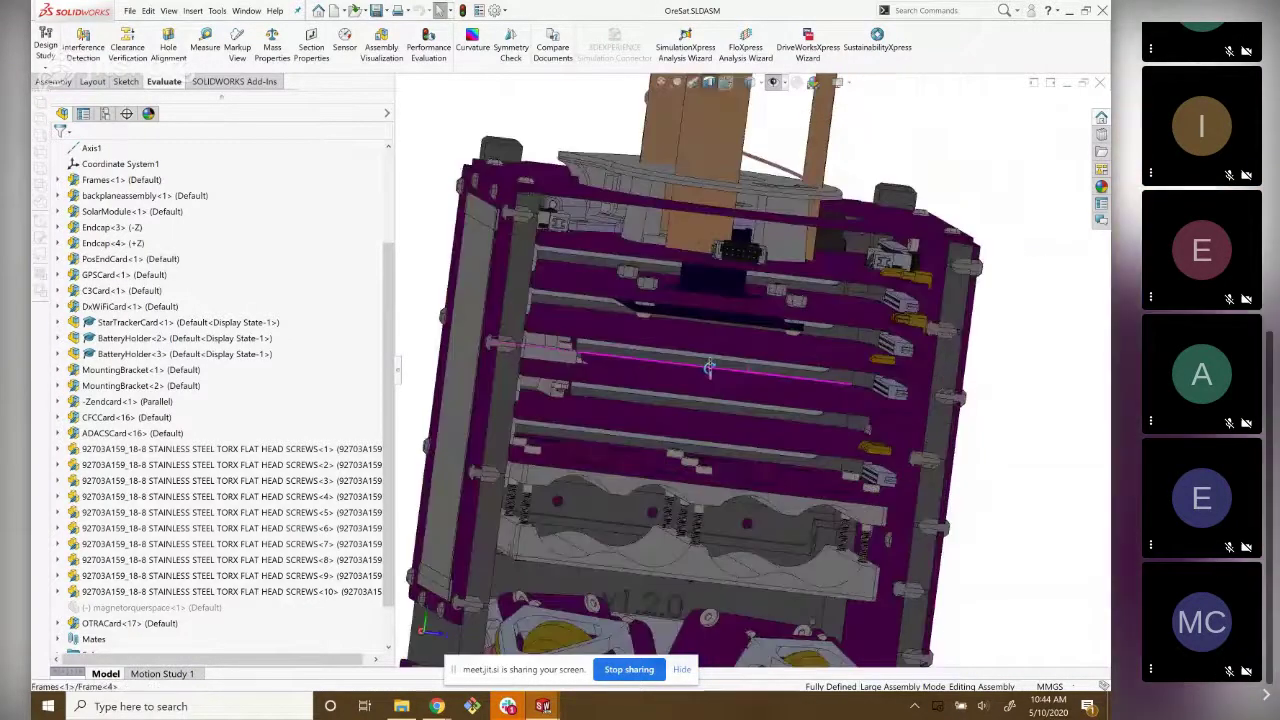
pyautogui.scroll(-1, 693, 355)
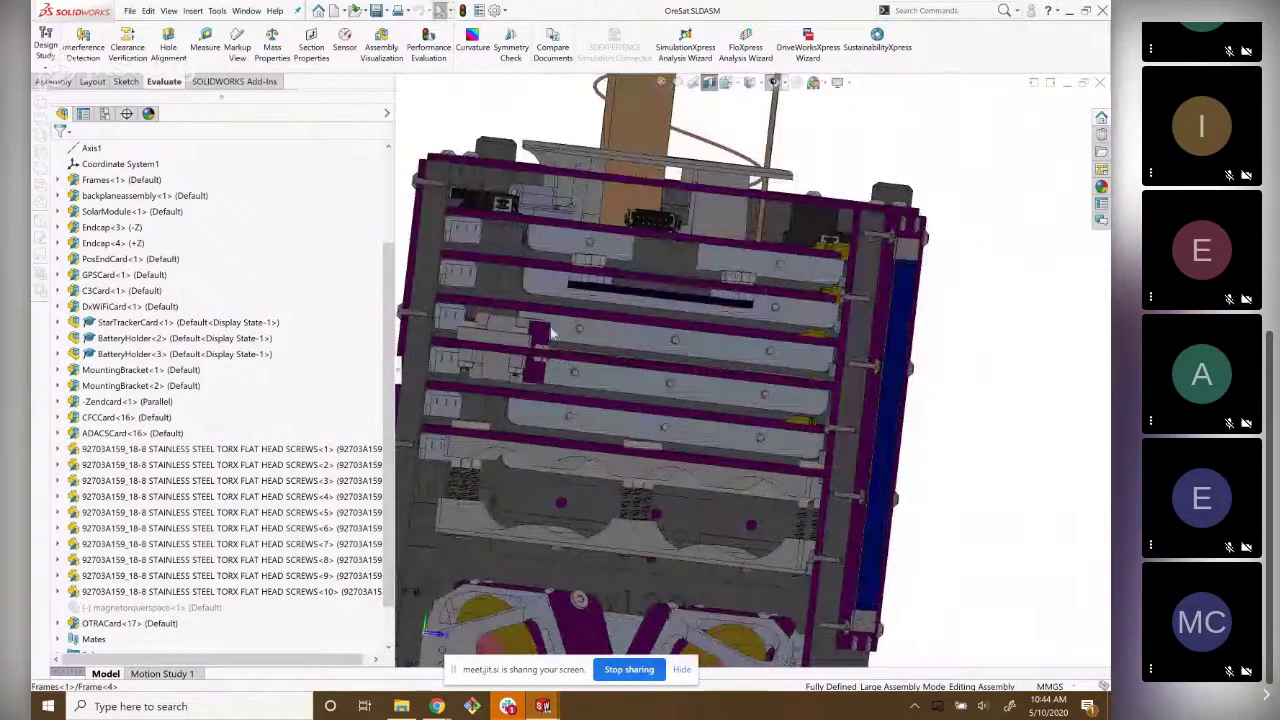
pyautogui.scroll(1, 513, 352)
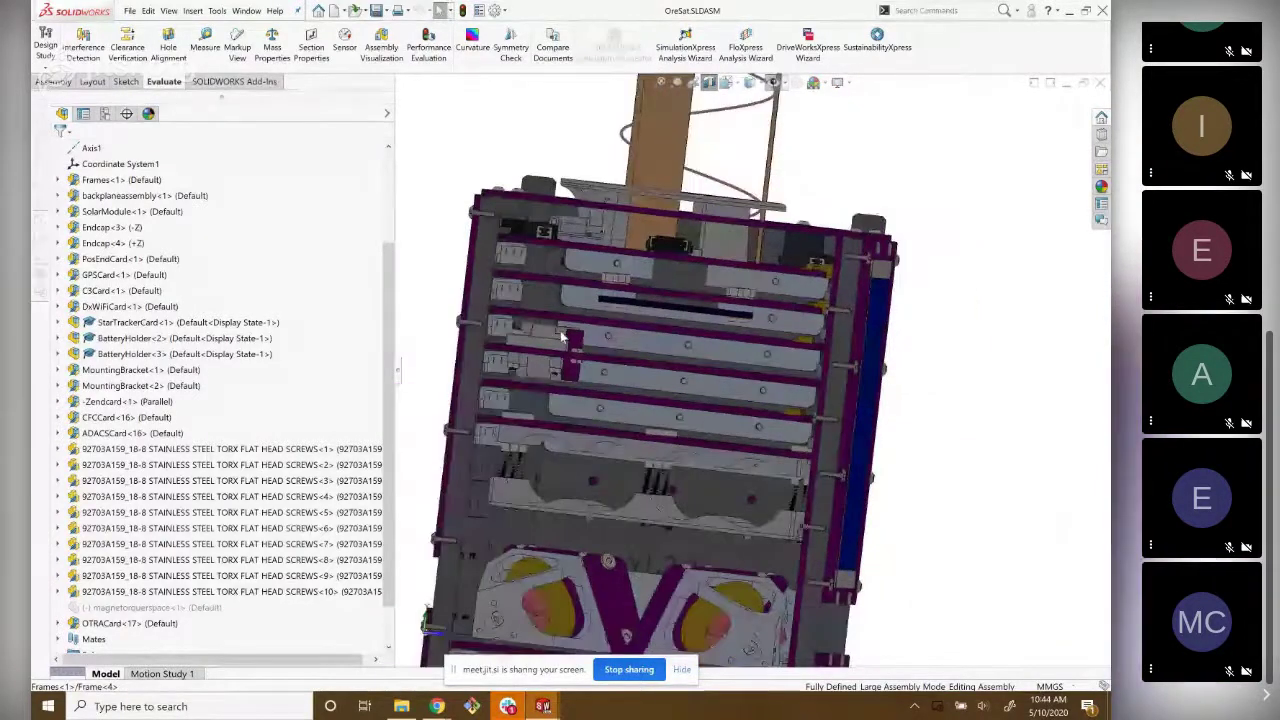
pyautogui.scroll(1, 573, 360)
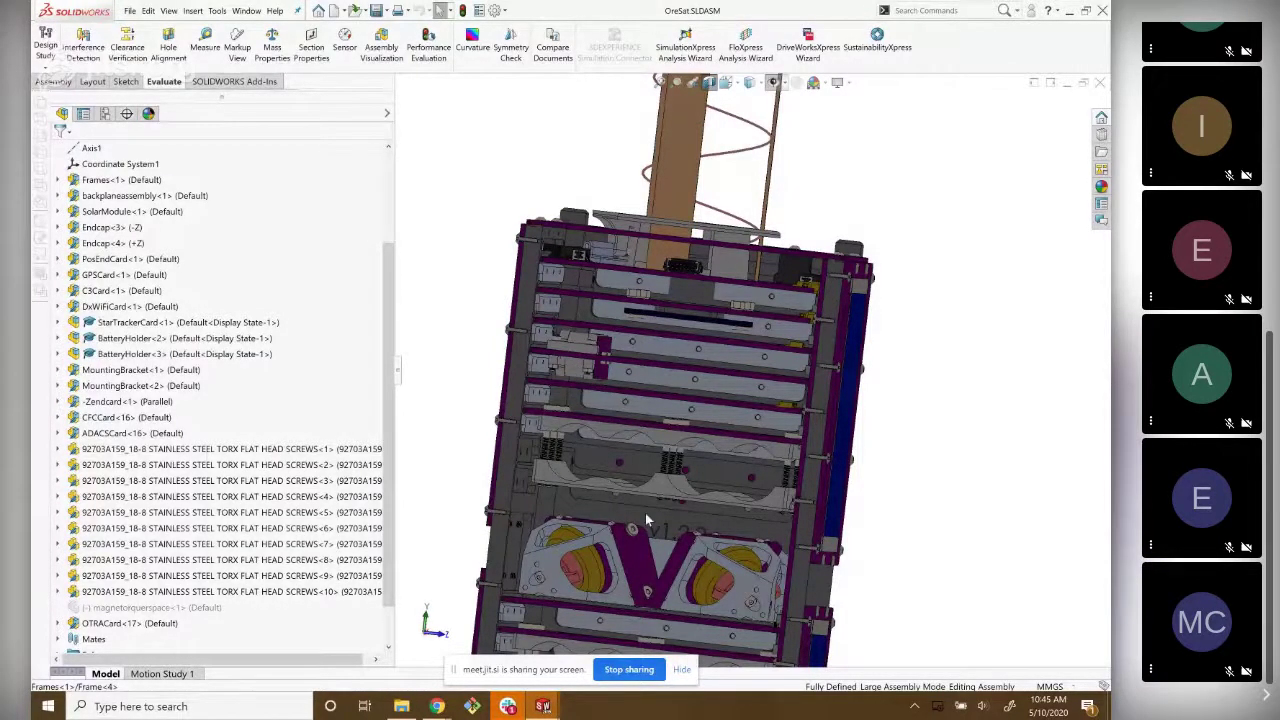
pyautogui.moveTo(645, 513); pyautogui.dragTo(527, 706, button='middle')
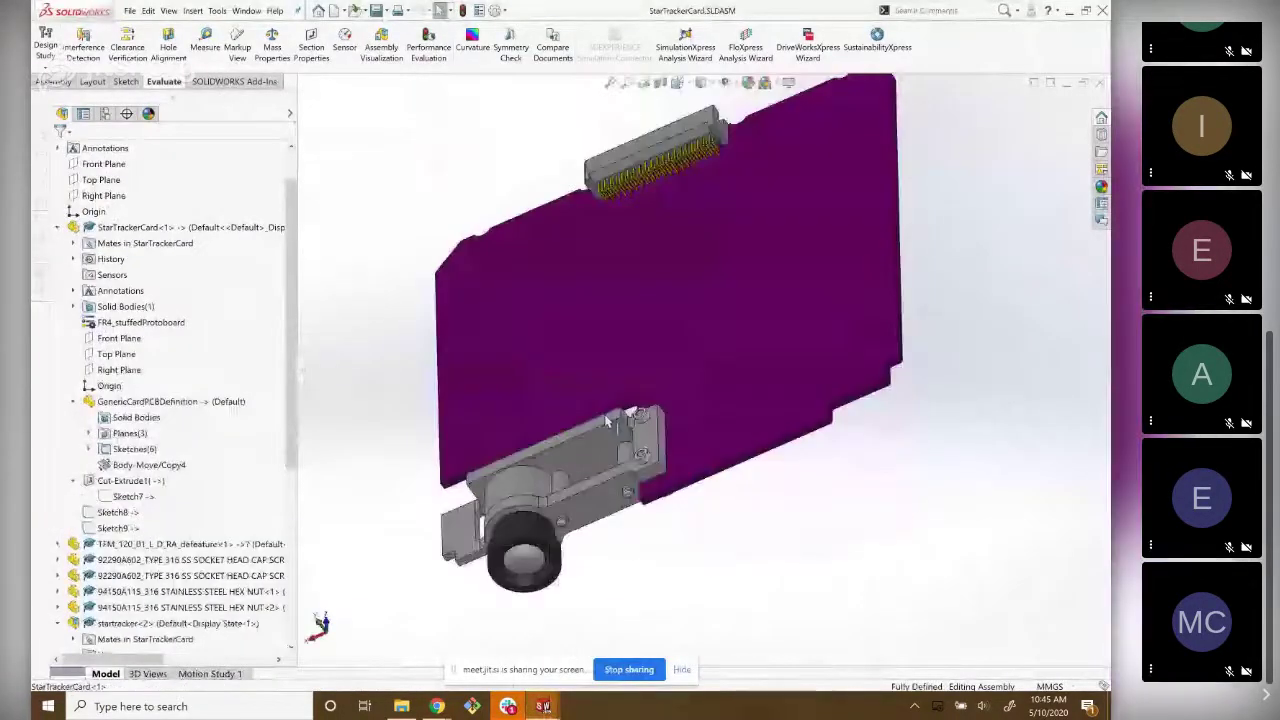
# Orbit the purple card to an angled top view, then turn the board to face the viewer.
pyautogui.moveTo(630, 411); pyautogui.dragTo(647, 390, button='middle')
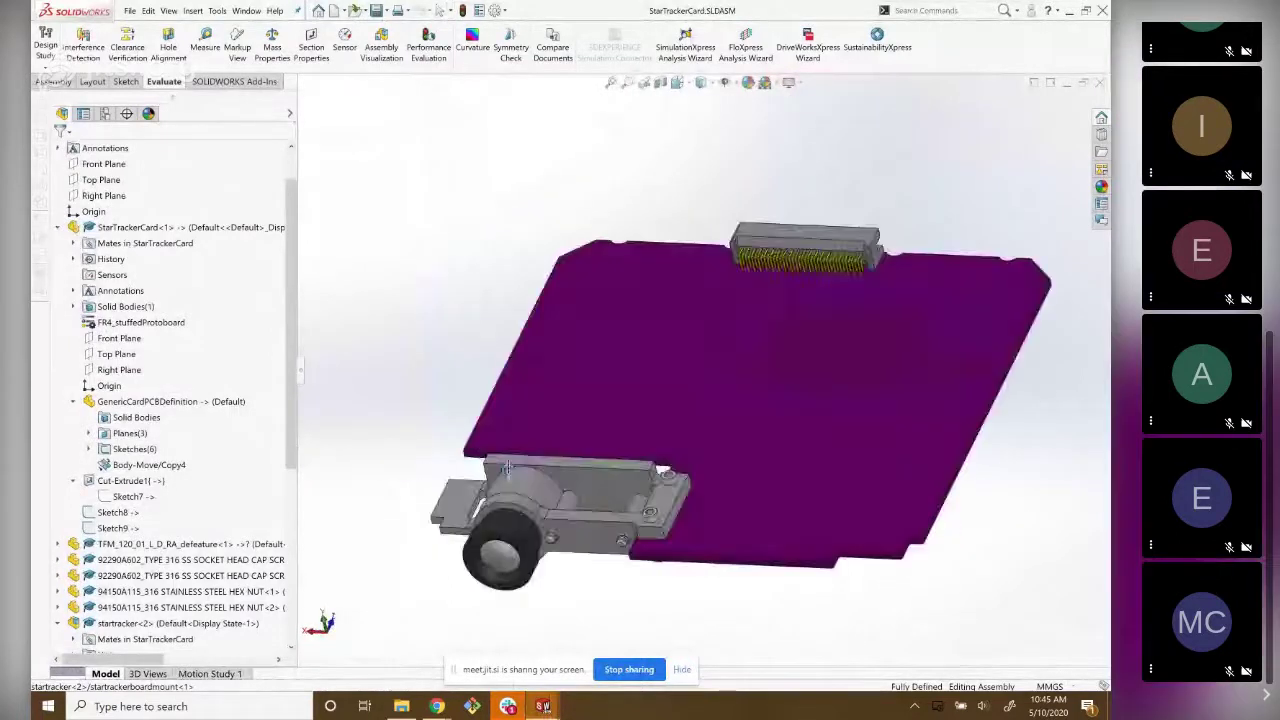
pyautogui.scroll(3, 647, 390)
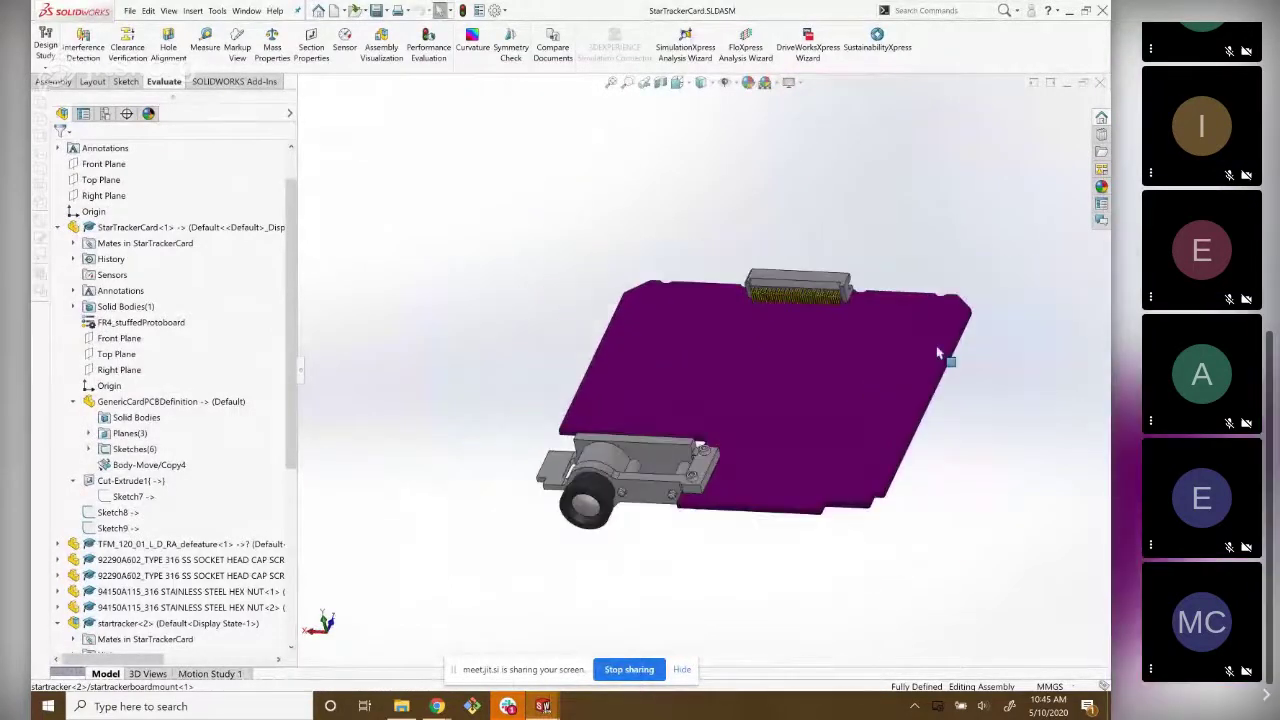
pyautogui.scroll(-3, 660, 418)
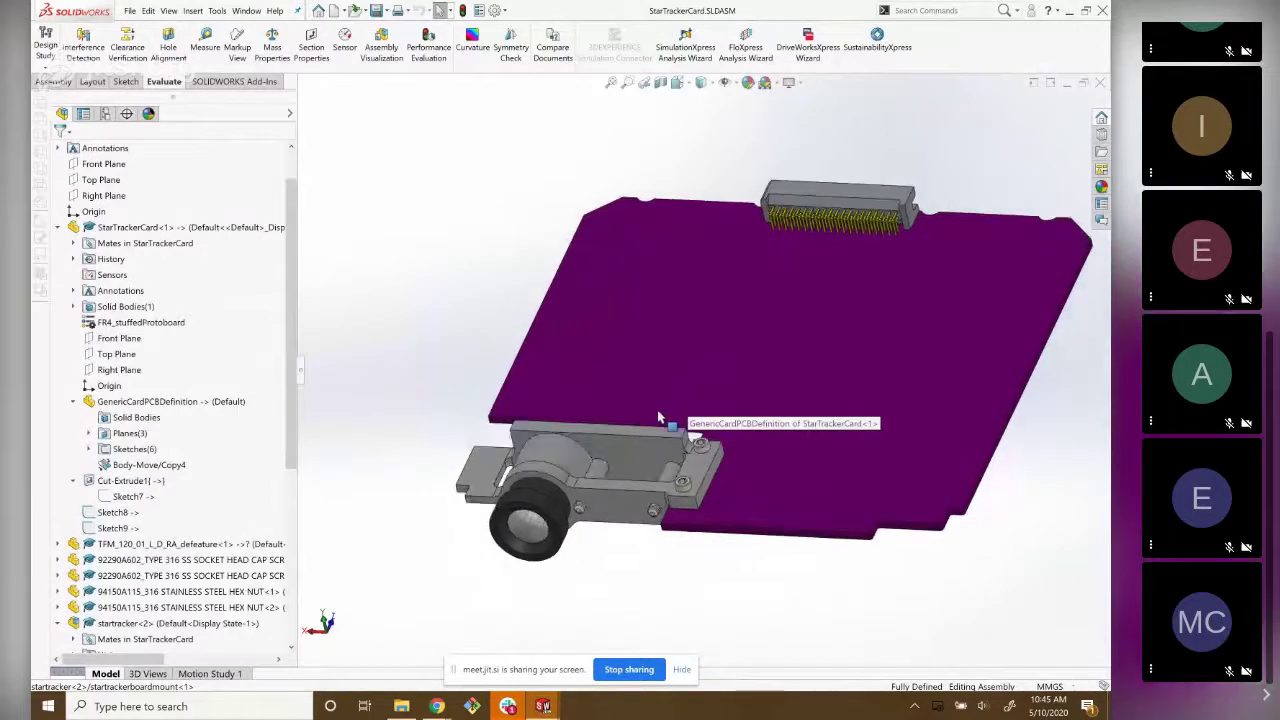
pyautogui.scroll(3, 680, 390)
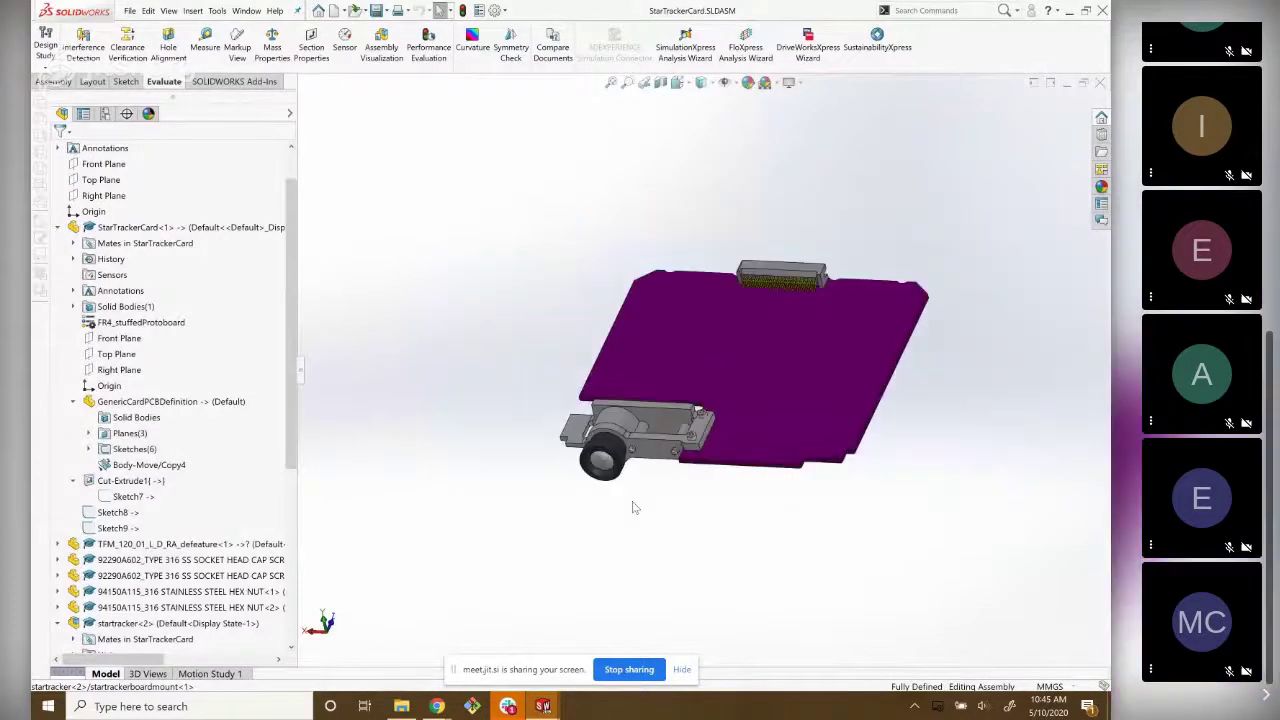
pyautogui.scroll(-2, 690, 370)
pyautogui.moveTo(690, 370); pyautogui.dragTo(703, 586, button='middle')
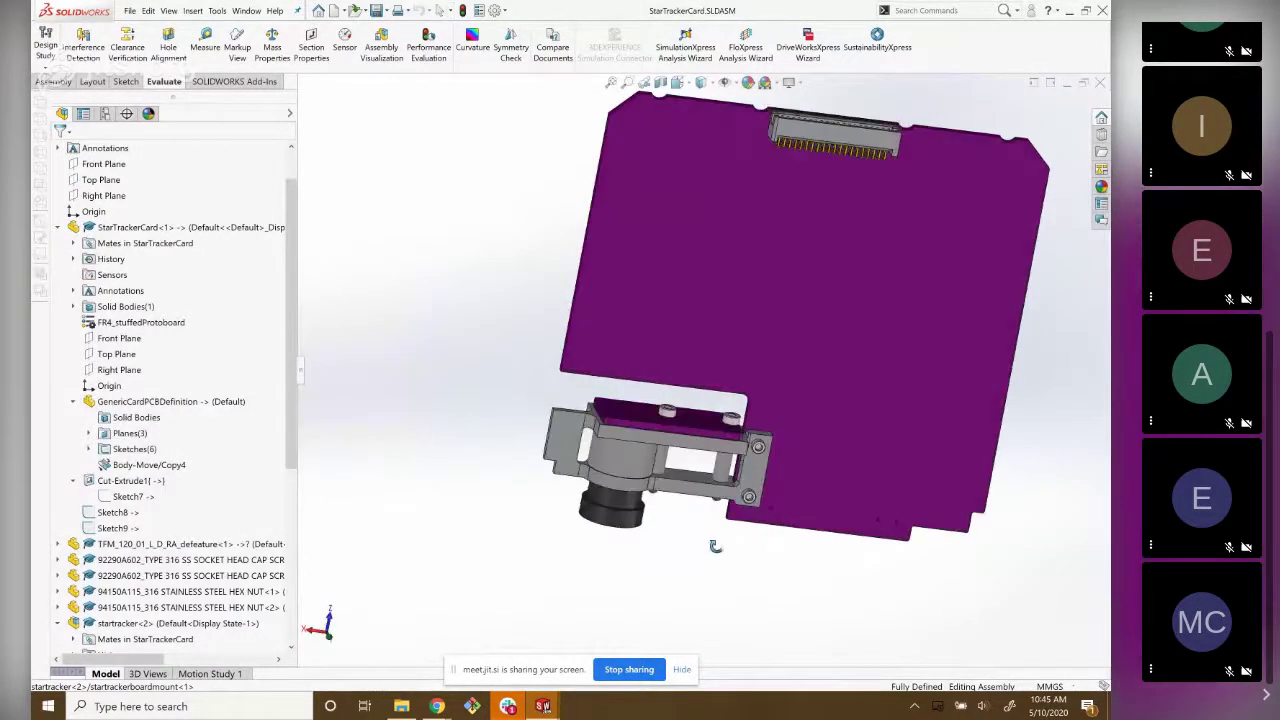
# Zoom onto the camera lens and bracket, orbiting to see the board edge-on.
pyautogui.scroll(-5, 643, 433)
pyautogui.scroll(-2, 643, 433)
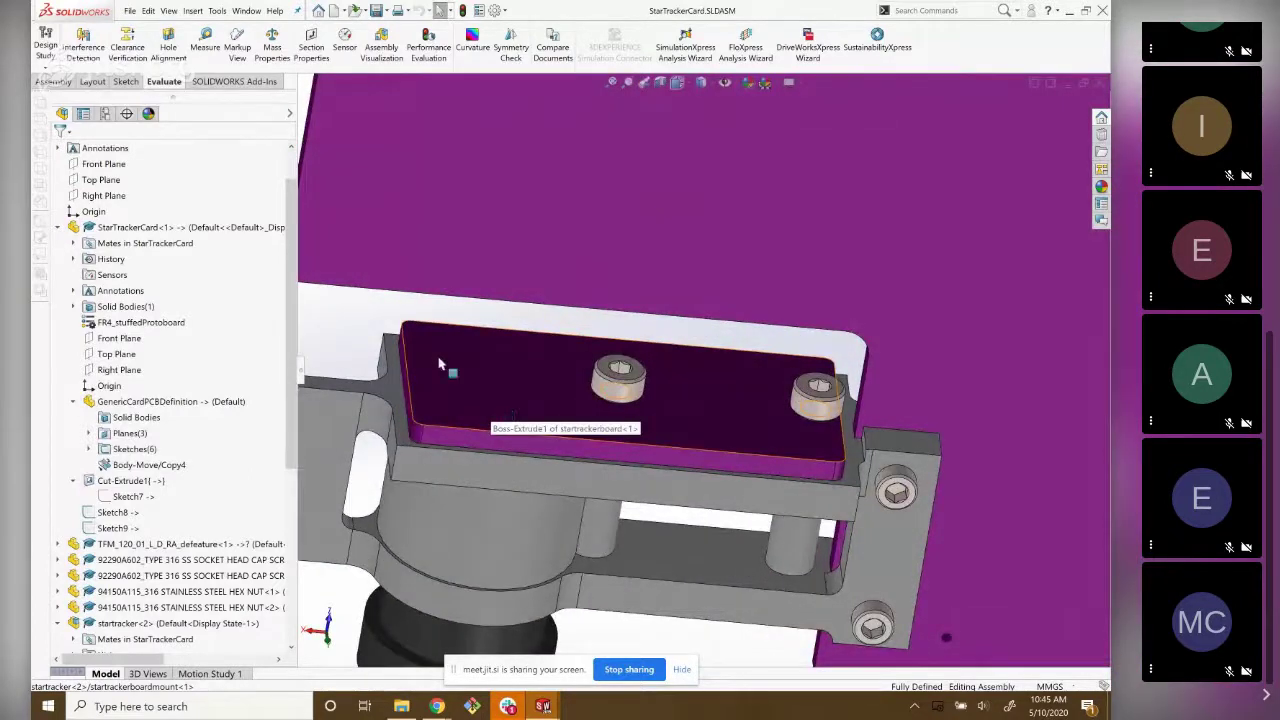
pyautogui.moveTo(486, 403)
pyautogui.mouseDown(button='middle')
pyautogui.moveTo(486, 343)
pyautogui.moveTo(508, 286)
pyautogui.mouseUp(button='middle')
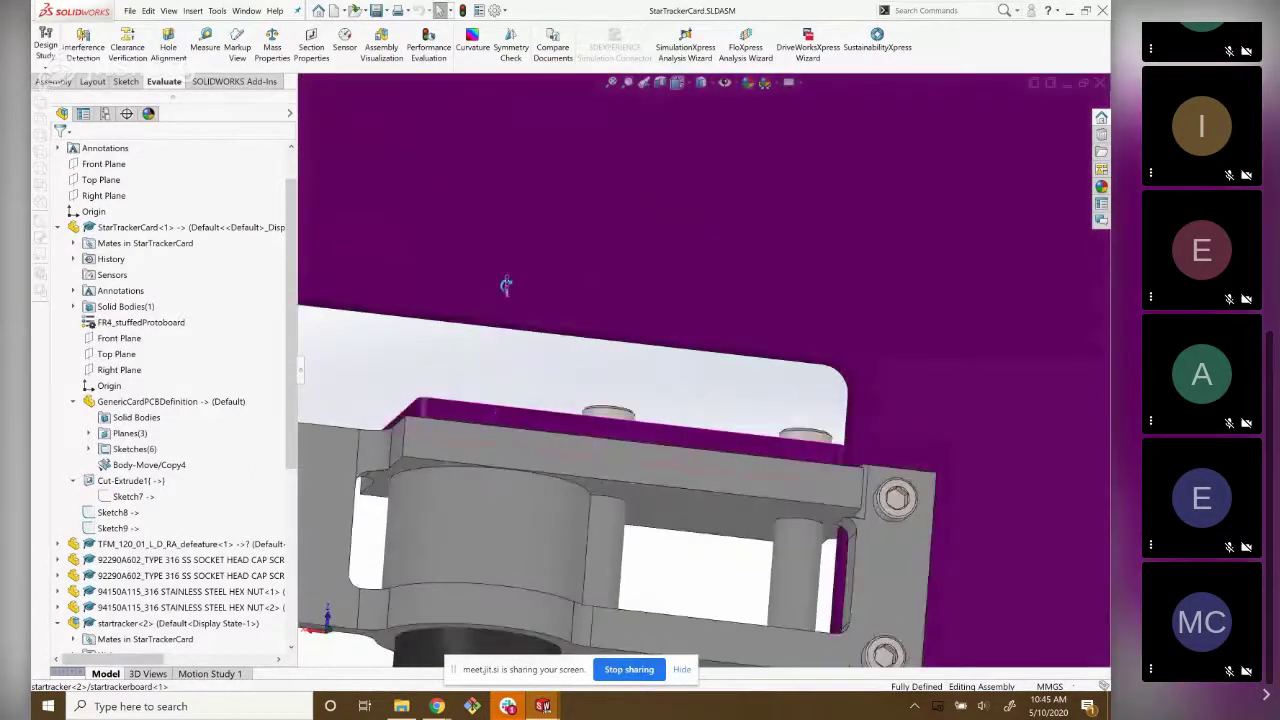
pyautogui.scroll(3, 481, 500)
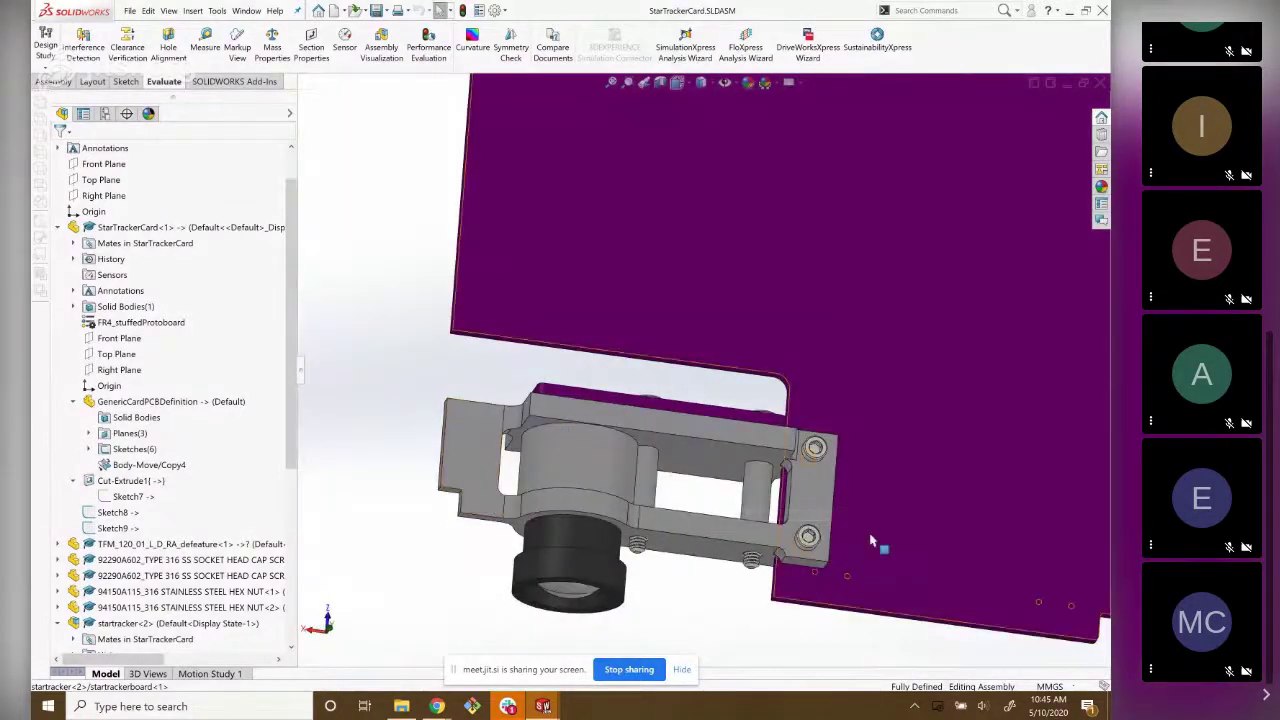
pyautogui.scroll(-1, 692, 550)
pyautogui.scroll(-1, 660, 535)
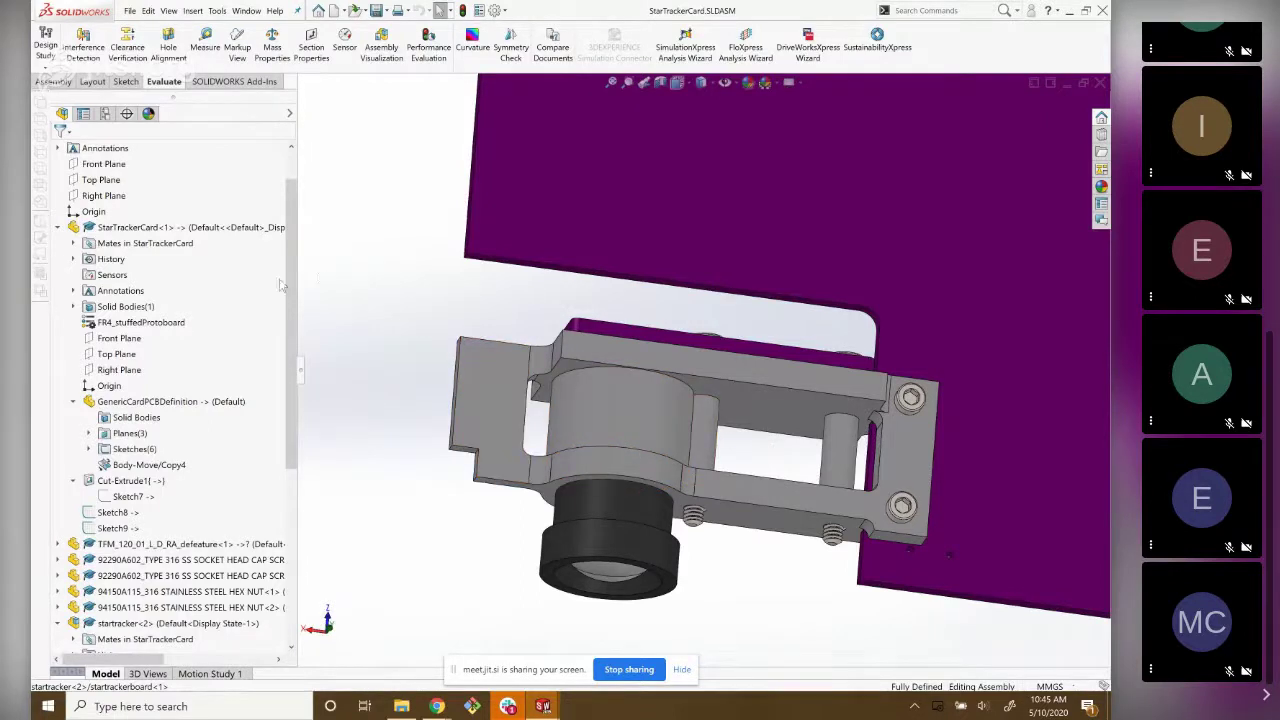
pyautogui.scroll(-4, 282, 285)
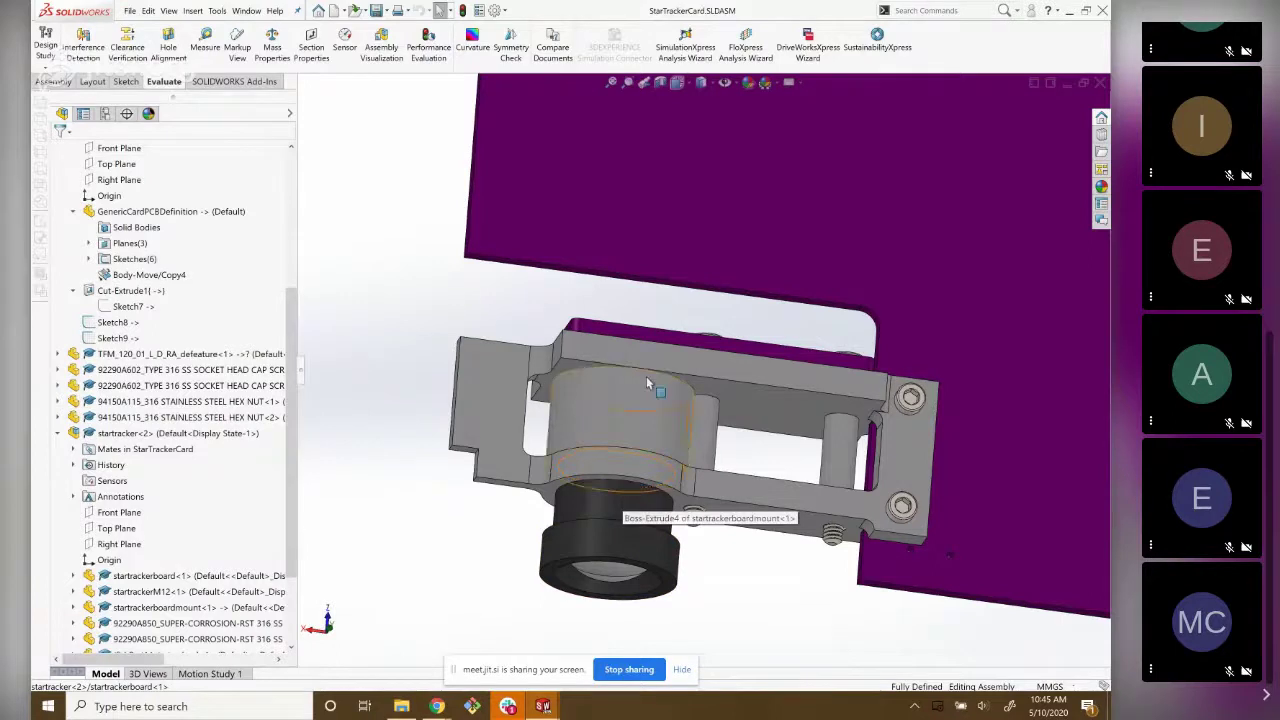
# Zoom on the startrackerboardmount and tilt it to show its underside, then a front-on view.
pyautogui.scroll(-2, 646, 381)
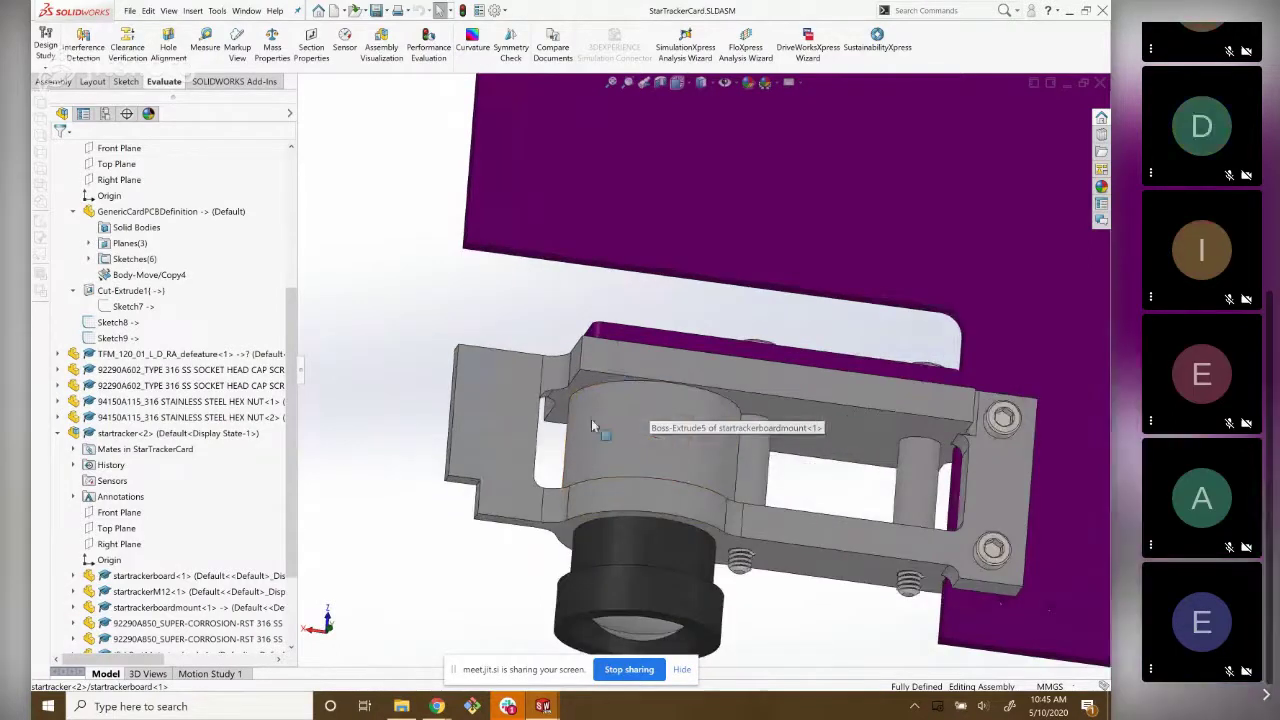
pyautogui.scroll(2, 710, 428)
pyautogui.scroll(1, 820, 432)
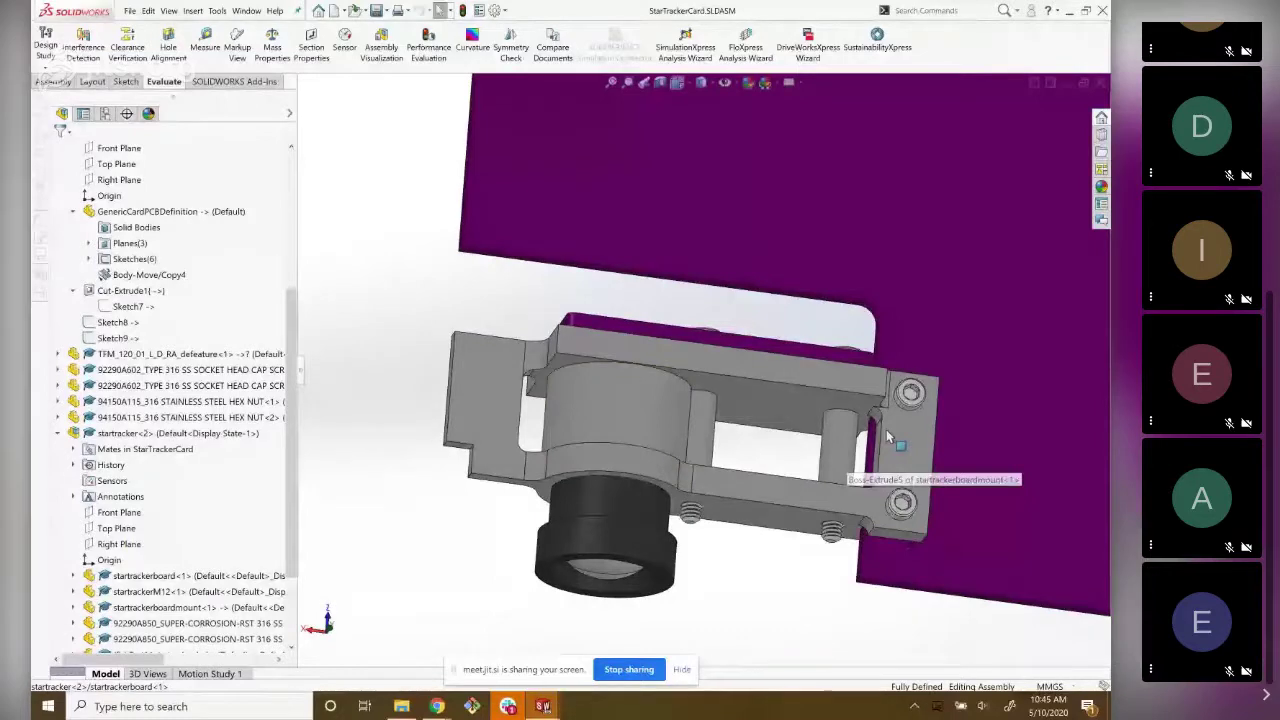
pyautogui.scroll(-3, 890, 430)
pyautogui.moveTo(907, 376)
pyautogui.mouseDown(button='middle')
pyautogui.moveTo(778, 518)
pyautogui.moveTo(737, 503)
pyautogui.mouseUp(button='middle')
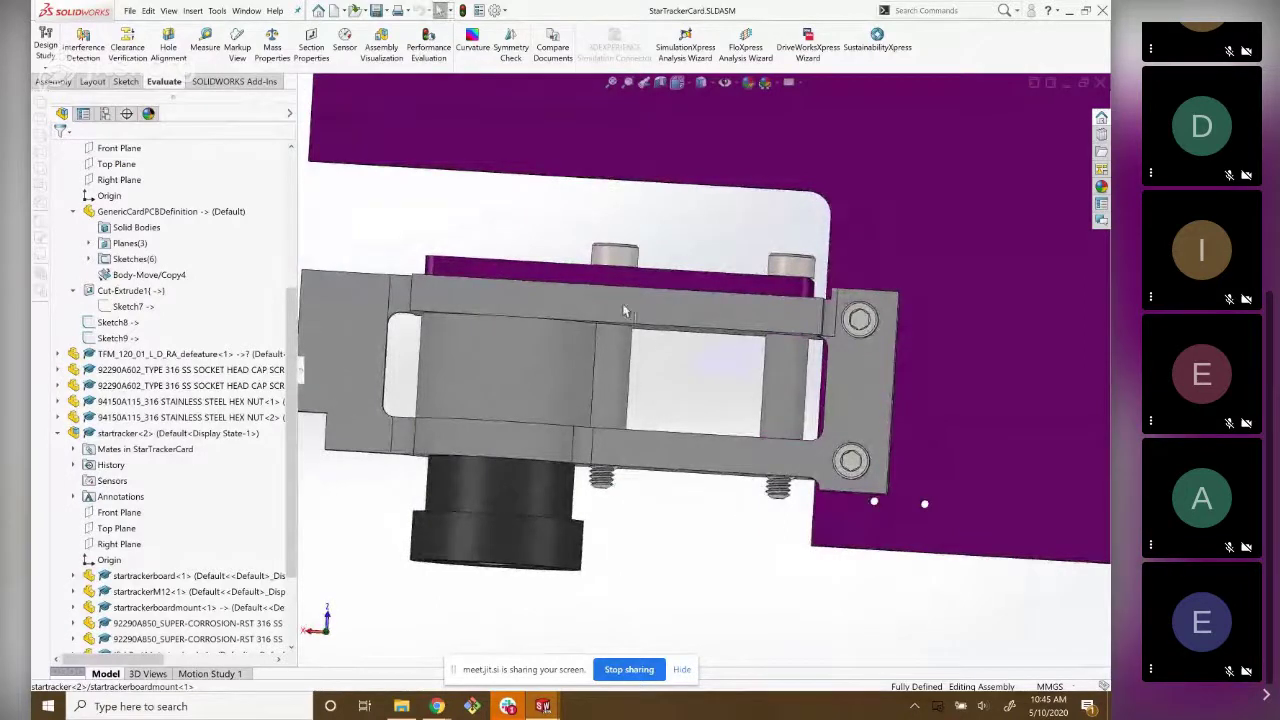
pyautogui.moveTo(624, 311); pyautogui.dragTo(638, 455, button='middle')
# Refine the zoom and orbit the mount from a front-on to an oblique top view.
pyautogui.scroll(-2, 638, 455)
pyautogui.scroll(3, 677, 420)
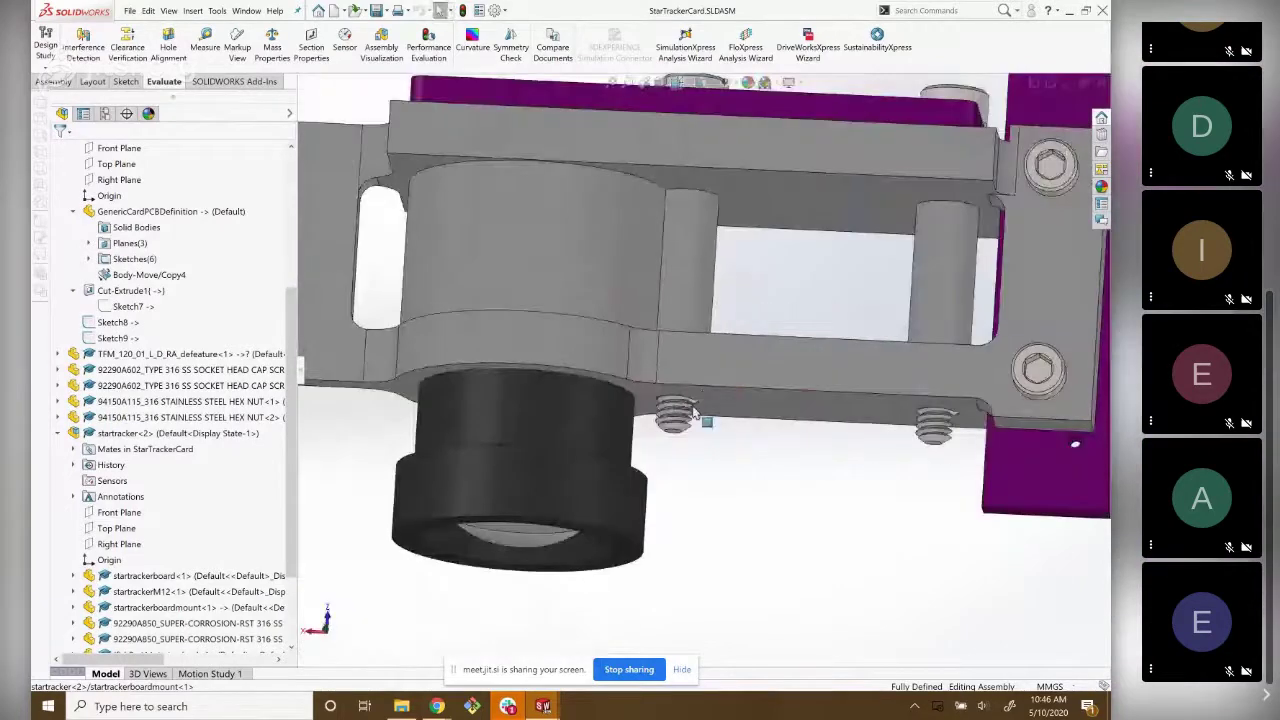
pyautogui.scroll(2, 680, 405)
pyautogui.moveTo(865, 200); pyautogui.dragTo(704, 378, button='middle')
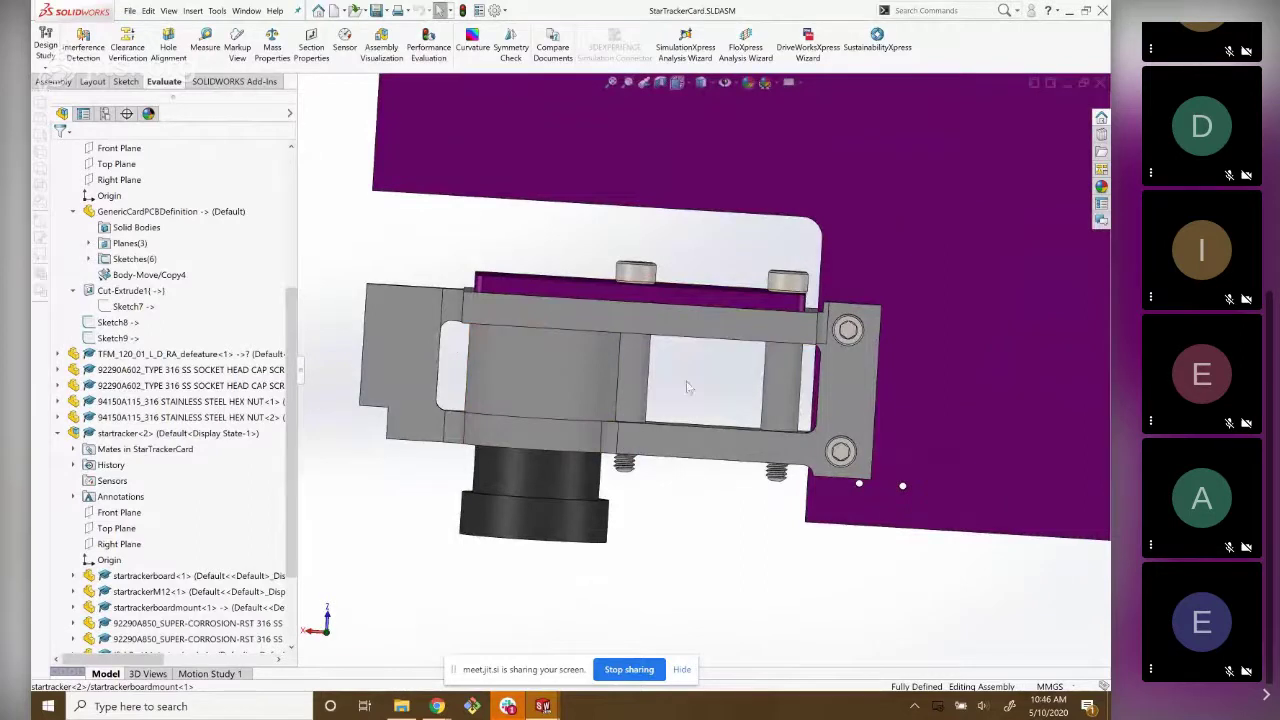
pyautogui.moveTo(687, 387)
pyautogui.mouseDown(button='middle')
pyautogui.moveTo(669, 242)
pyautogui.moveTo(700, 380)
pyautogui.mouseUp(button='middle')
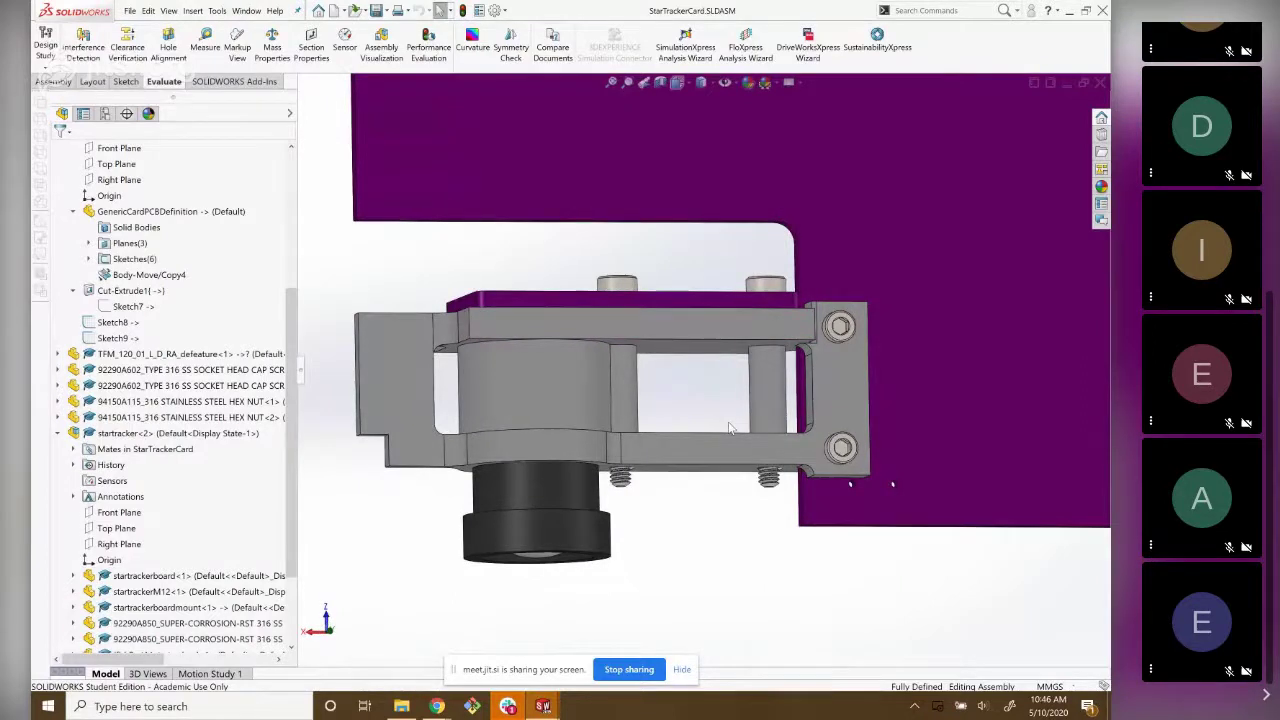
# Tilt the camera bracket obliquely, show more of the board top, then orbit to a side view.
pyautogui.moveTo(520, 400)
pyautogui.mouseDown(button='middle')
pyautogui.moveTo(606, 320)
pyautogui.moveTo(781, 462)
pyautogui.mouseUp(button='middle')
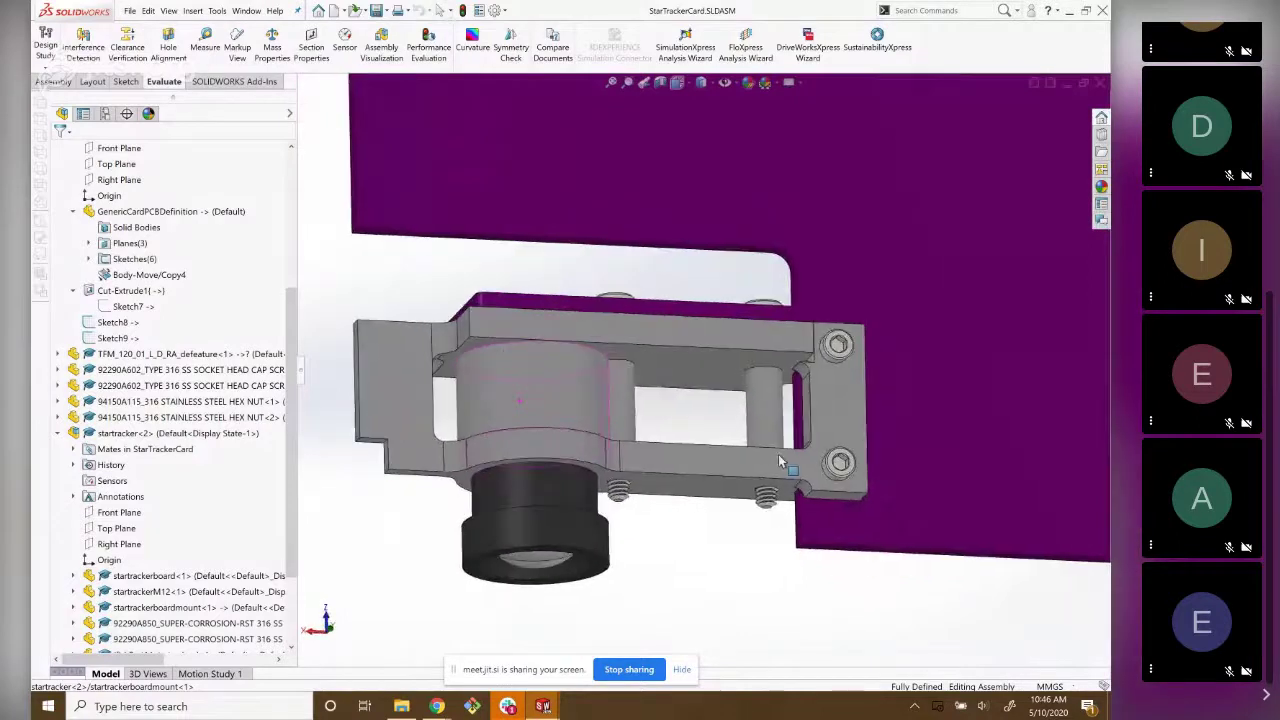
pyautogui.scroll(-3, 636, 362)
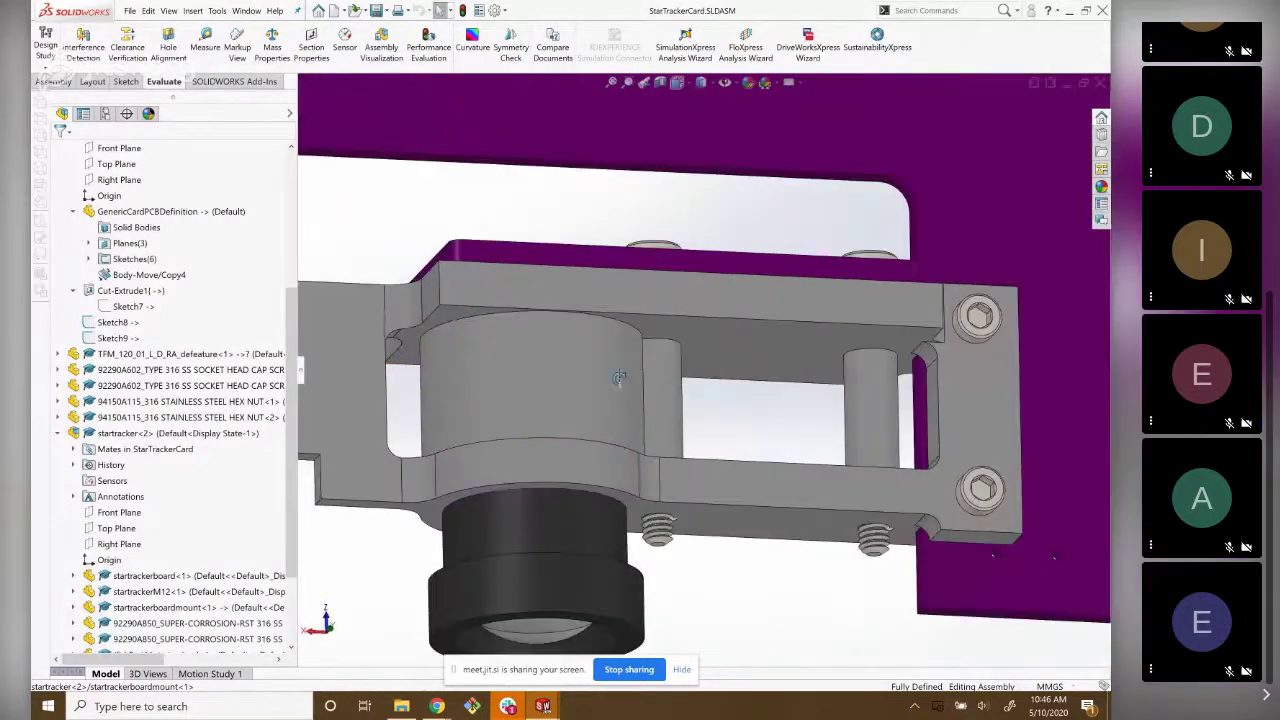
pyautogui.moveTo(636, 362); pyautogui.dragTo(612, 432, button='middle')
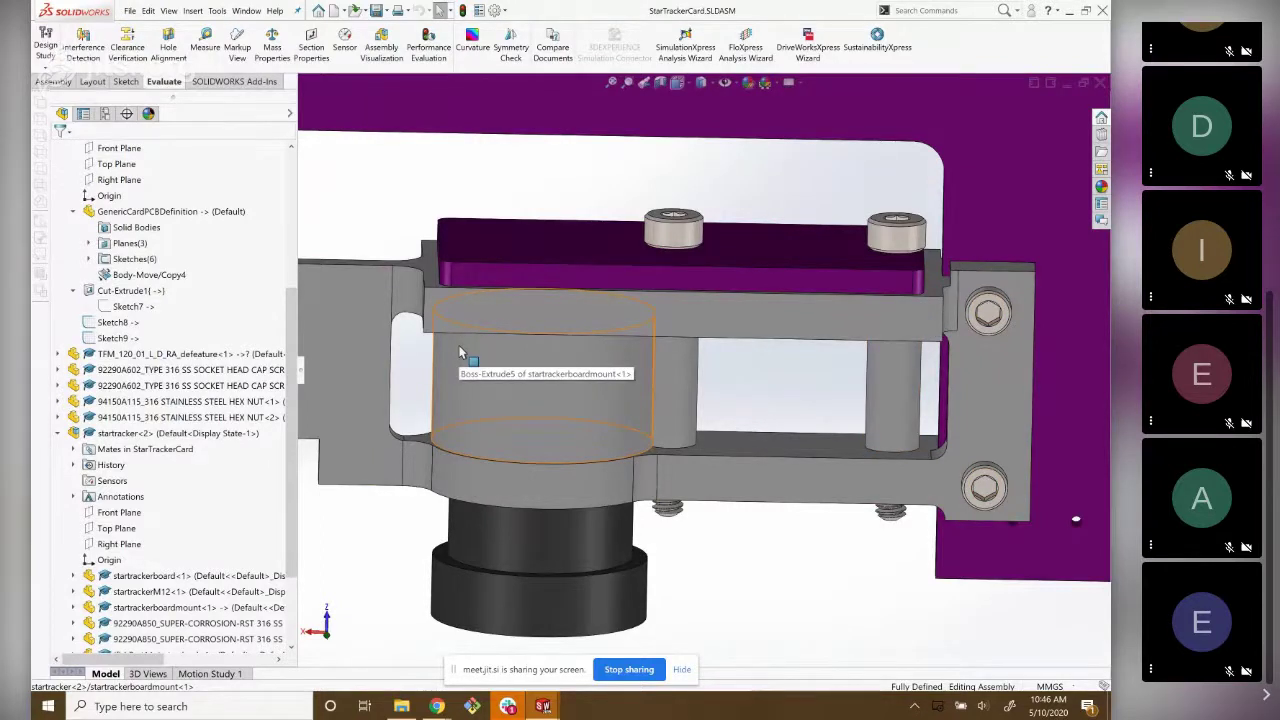
pyautogui.scroll(3, 460, 352)
pyautogui.moveTo(417, 410)
pyautogui.mouseDown(button='middle')
pyautogui.moveTo(638, 309)
pyautogui.moveTo(493, 172)
pyautogui.moveTo(866, 408)
pyautogui.mouseUp(button='middle')
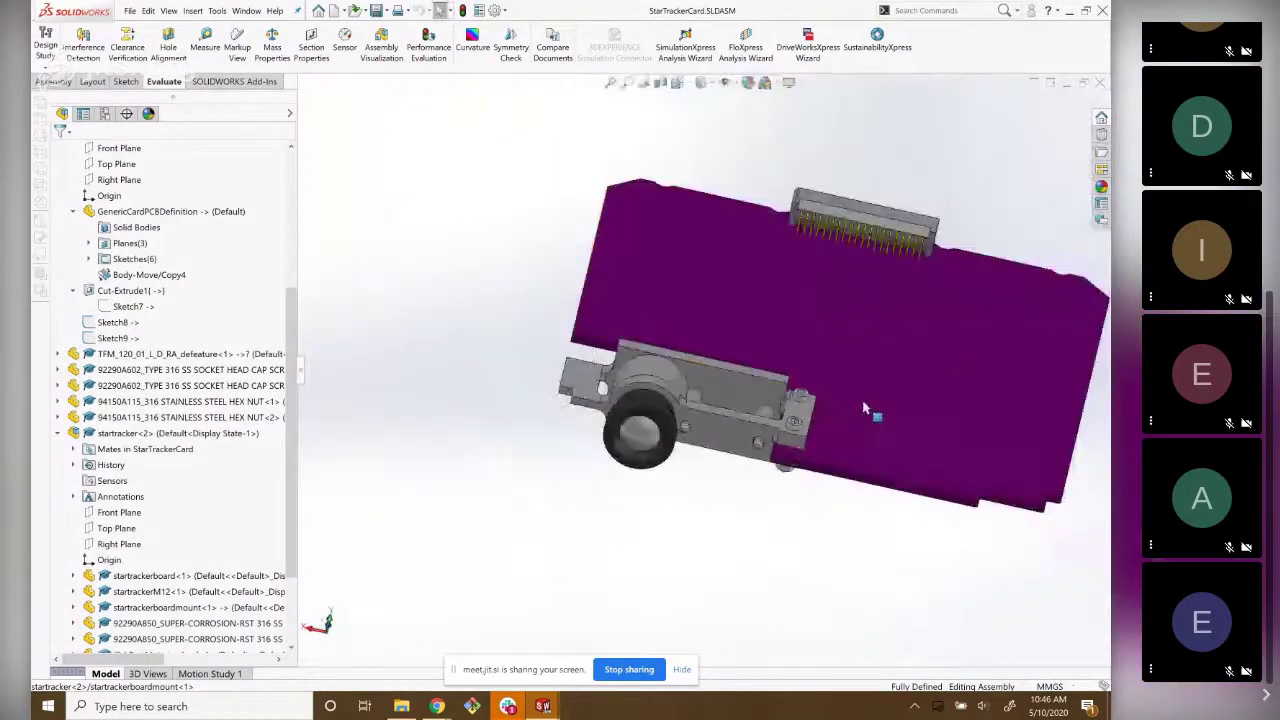
# Zoom between the whole StarTrackerCard and a close-up of the camera bracket on its edge.
pyautogui.scroll(-2, 866, 408)
pyautogui.scroll(-2, 830, 420)
pyautogui.scroll(-2, 721, 470)
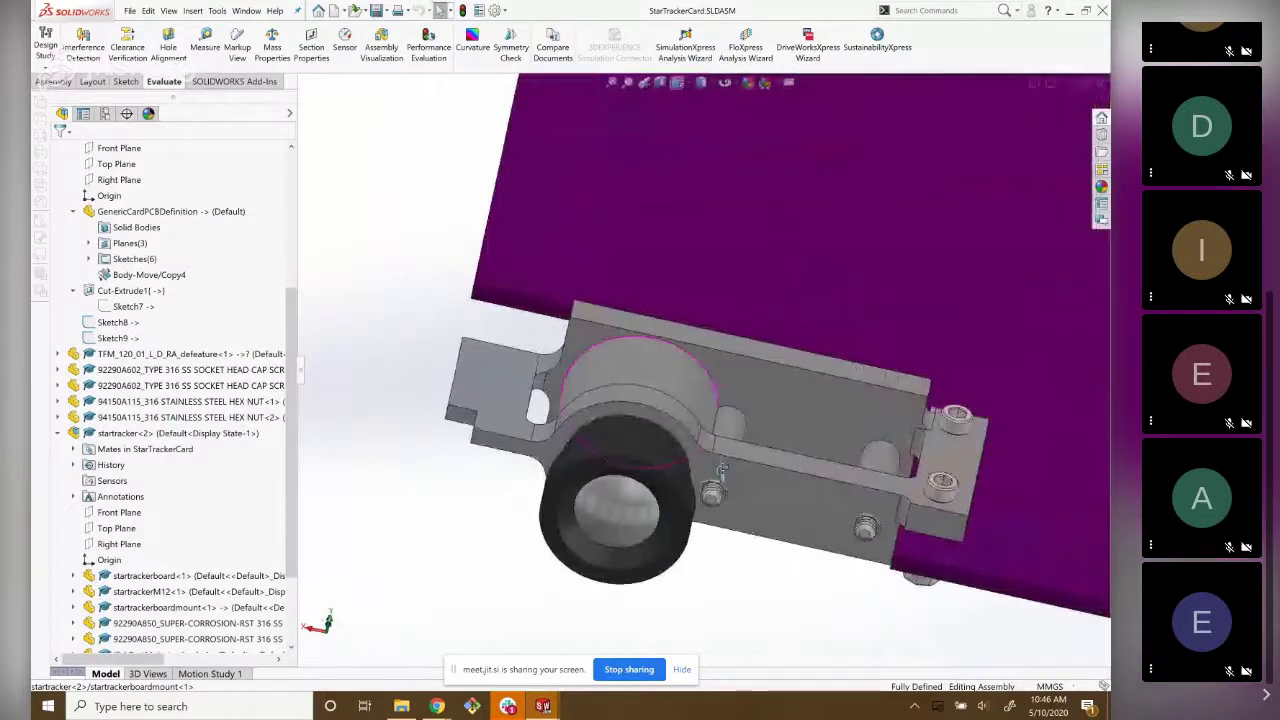
pyautogui.scroll(2, 721, 470)
pyautogui.scroll(1, 680, 420)
pyautogui.scroll(2, 640, 370)
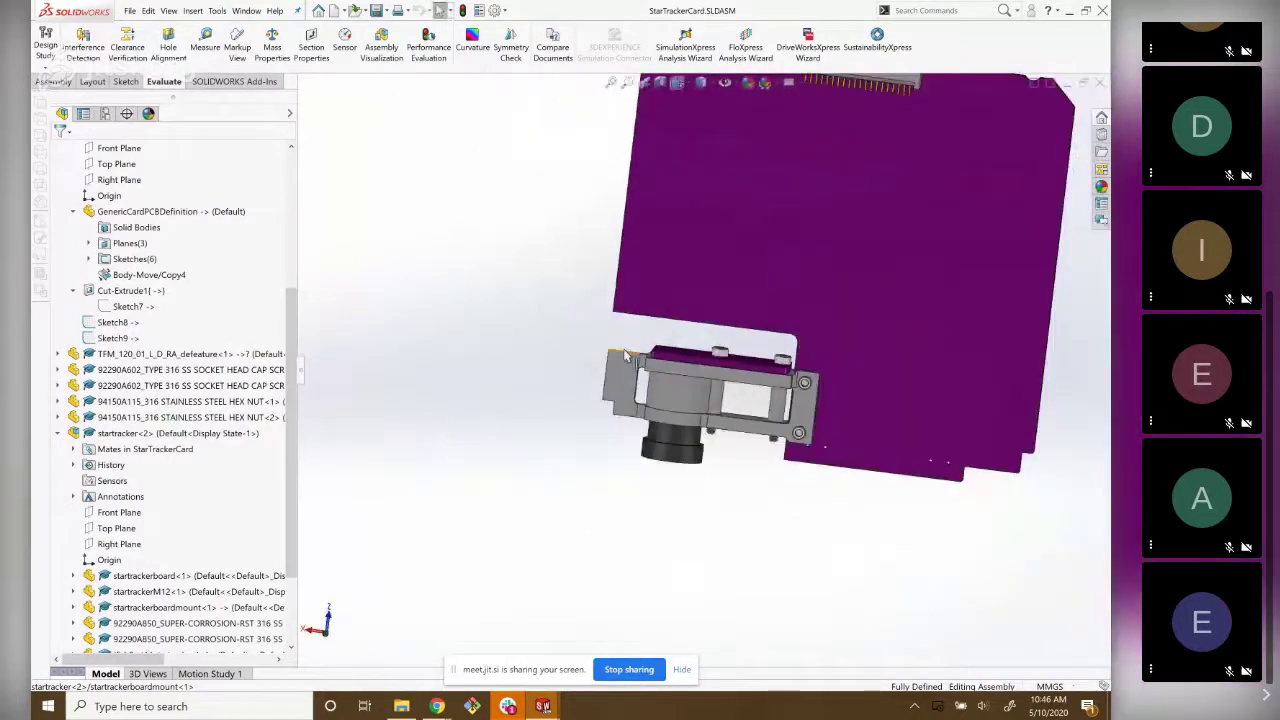
pyautogui.scroll(-1, 806, 302)
pyautogui.scroll(1, 806, 302)
pyautogui.scroll(1, 786, 310)
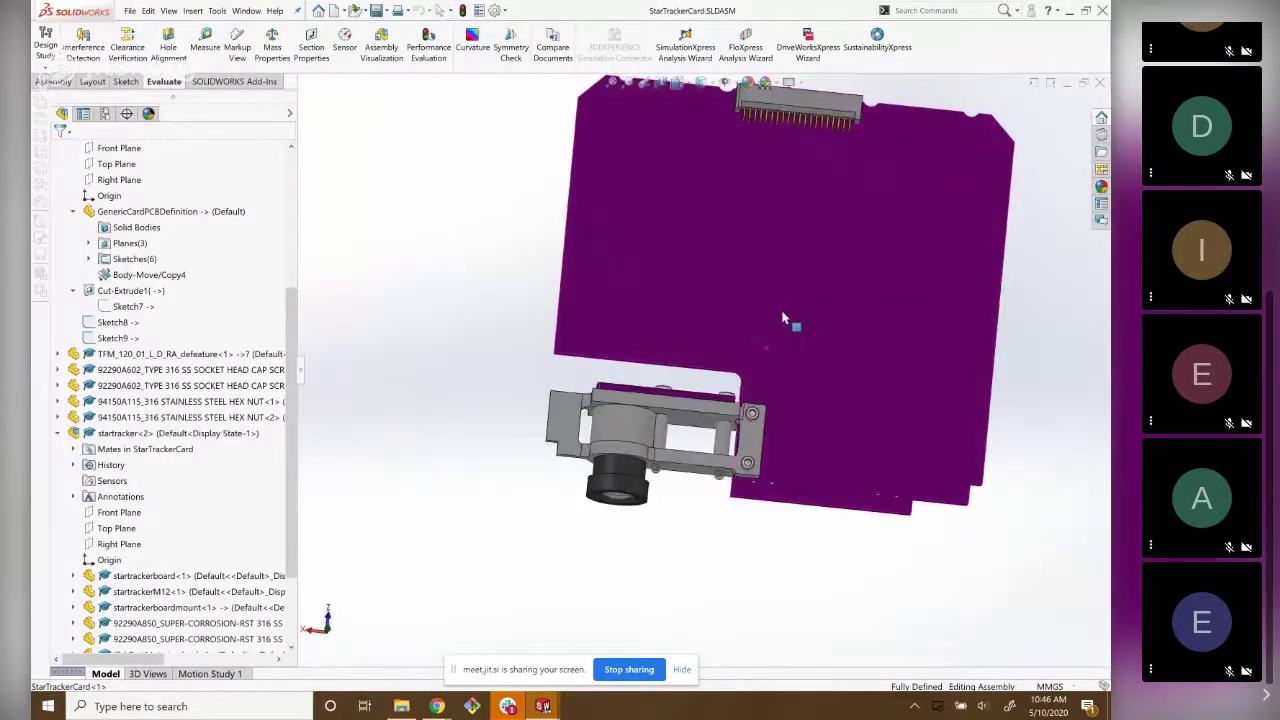
pyautogui.scroll(1, 770, 300)
pyautogui.scroll(-1, 737, 445)
pyautogui.scroll(2, 703, 380)
pyautogui.scroll(-3, 694, 371)
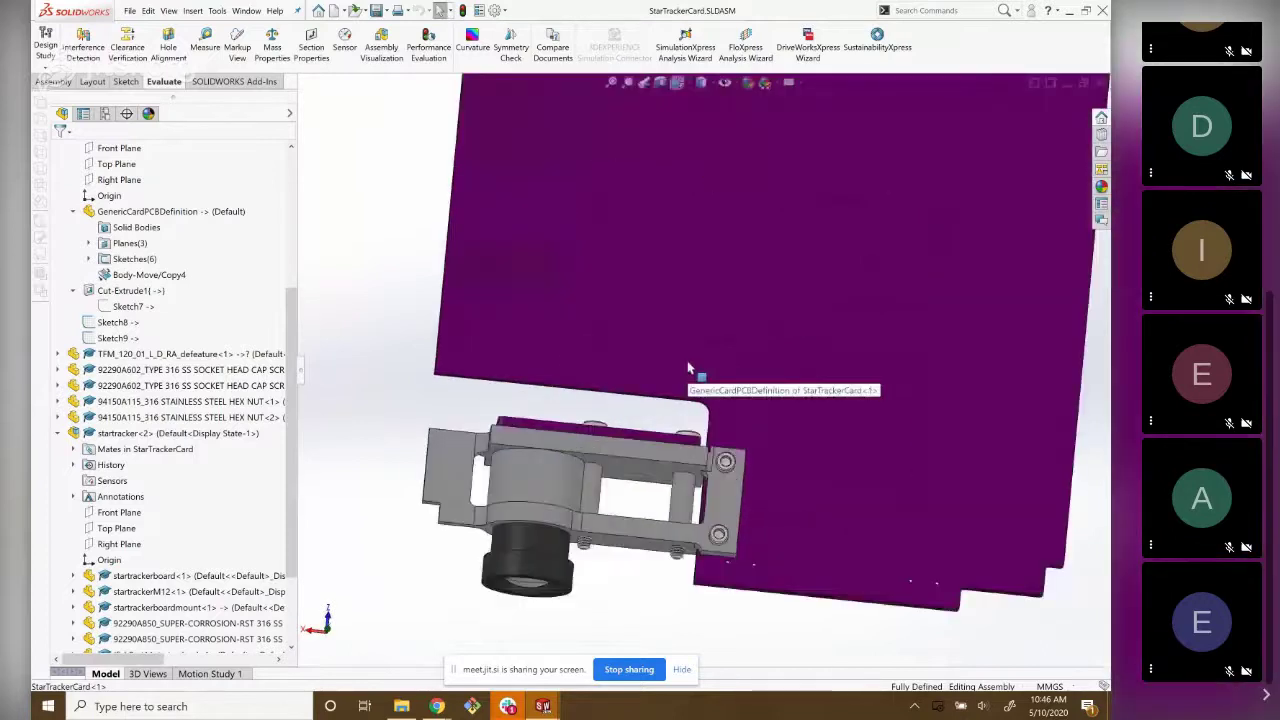
pyautogui.scroll(-1, 704, 382)
pyautogui.scroll(2, 690, 340)
pyautogui.scroll(1, 666, 290)
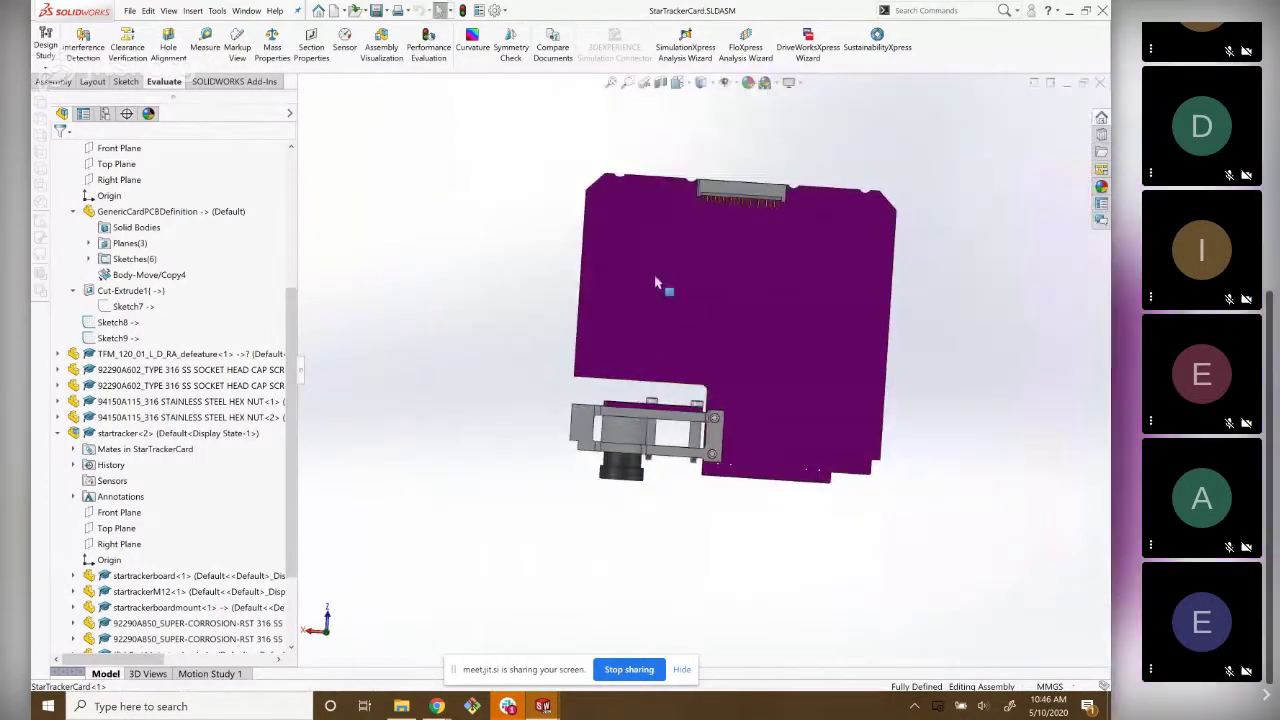
pyautogui.scroll(-1, 457, 314)
pyautogui.scroll(-1, 650, 320)
pyautogui.scroll(-1, 845, 456)
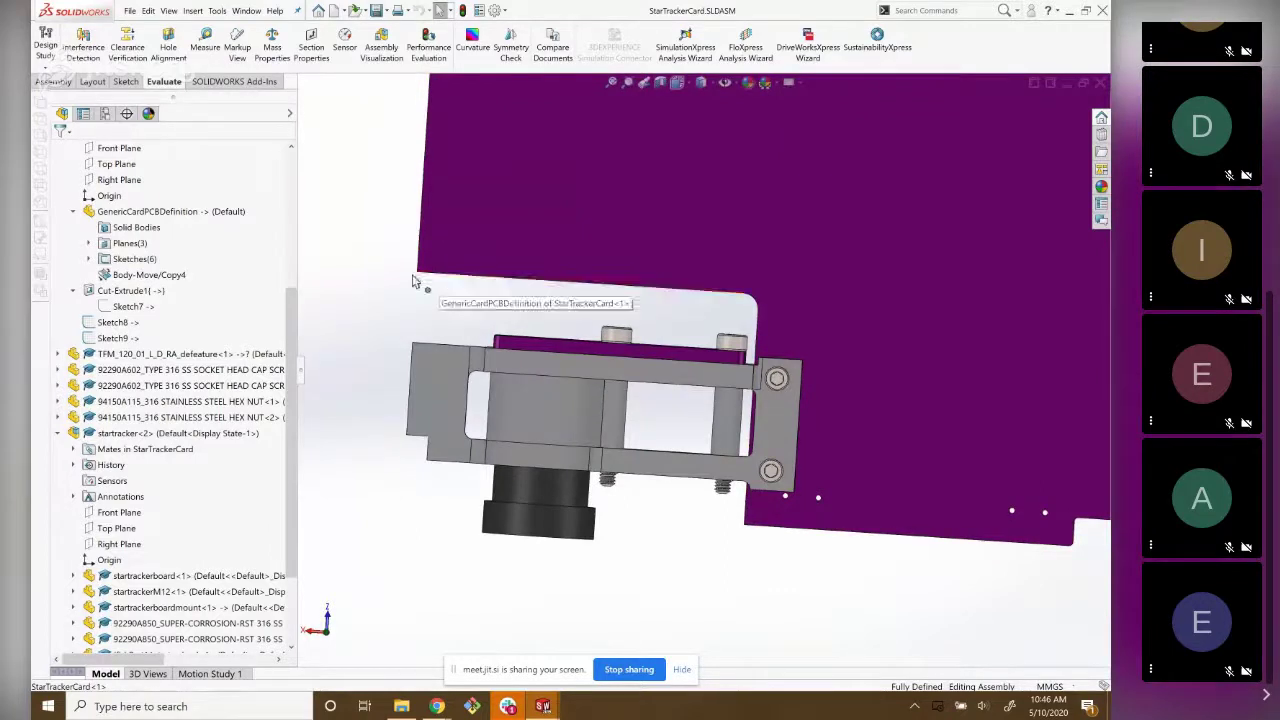
pyautogui.scroll(2, 700, 375)
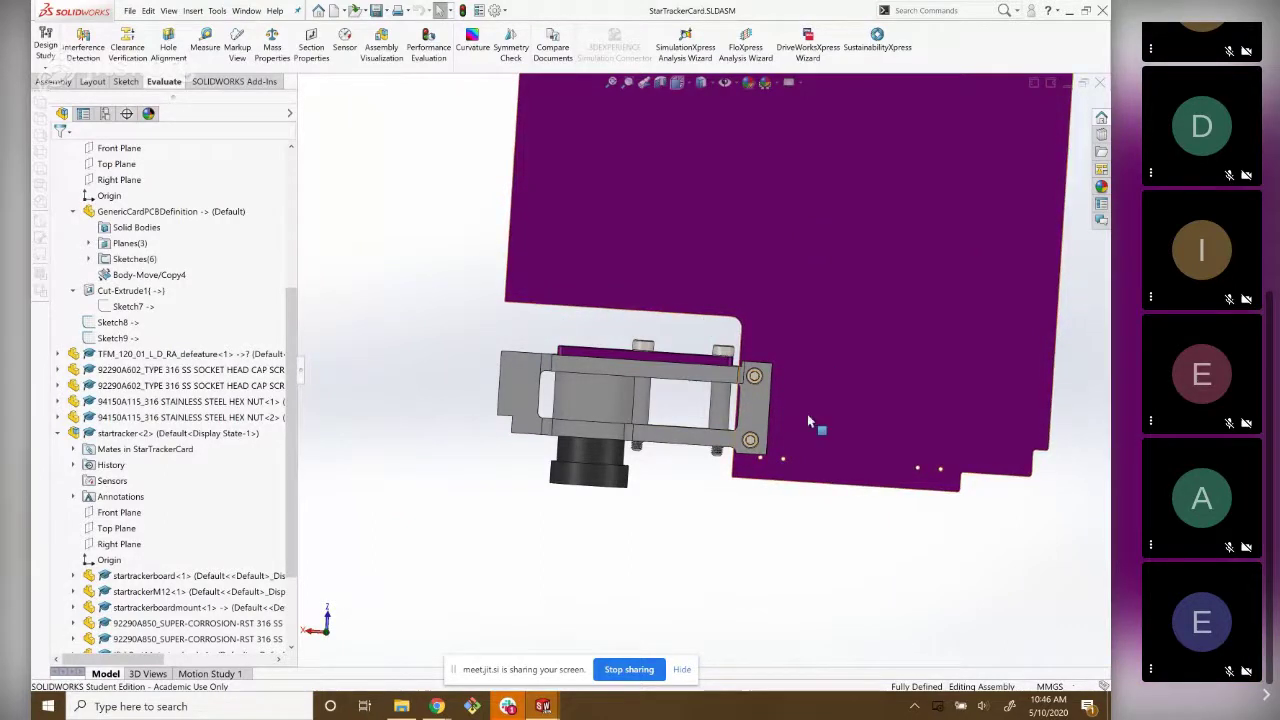
pyautogui.scroll(-2, 676, 403)
pyautogui.scroll(-2, 910, 334)
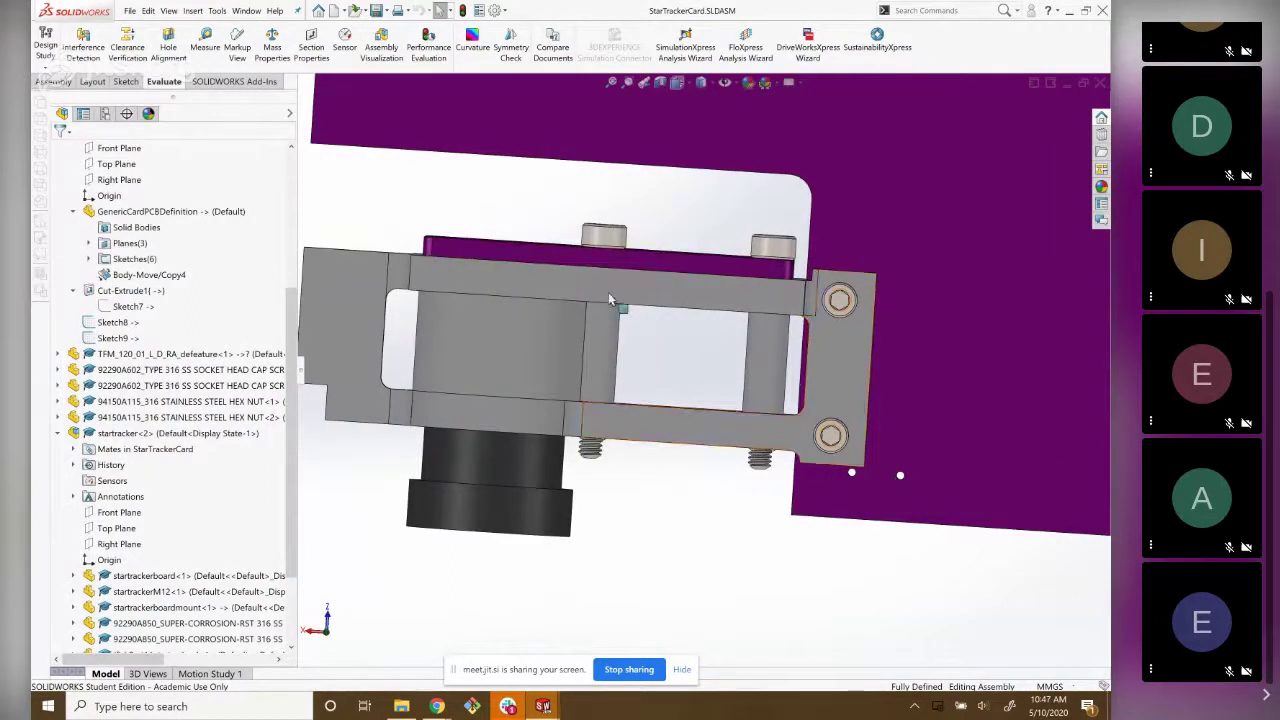
# Orbit the camera bracket, zoom on the camera board's top and bolts, then pull back to the full card.
pyautogui.moveTo(617, 333); pyautogui.dragTo(629, 368, button='middle')
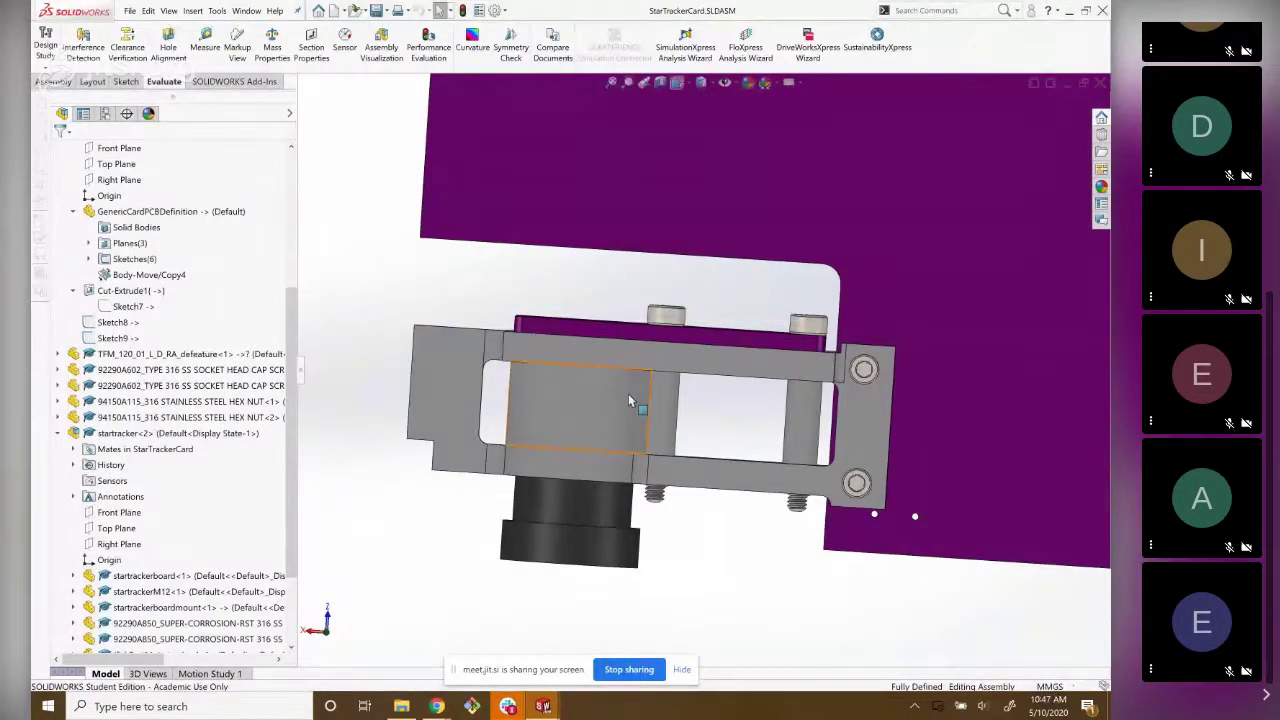
pyautogui.moveTo(629, 400); pyautogui.dragTo(677, 291, button='middle')
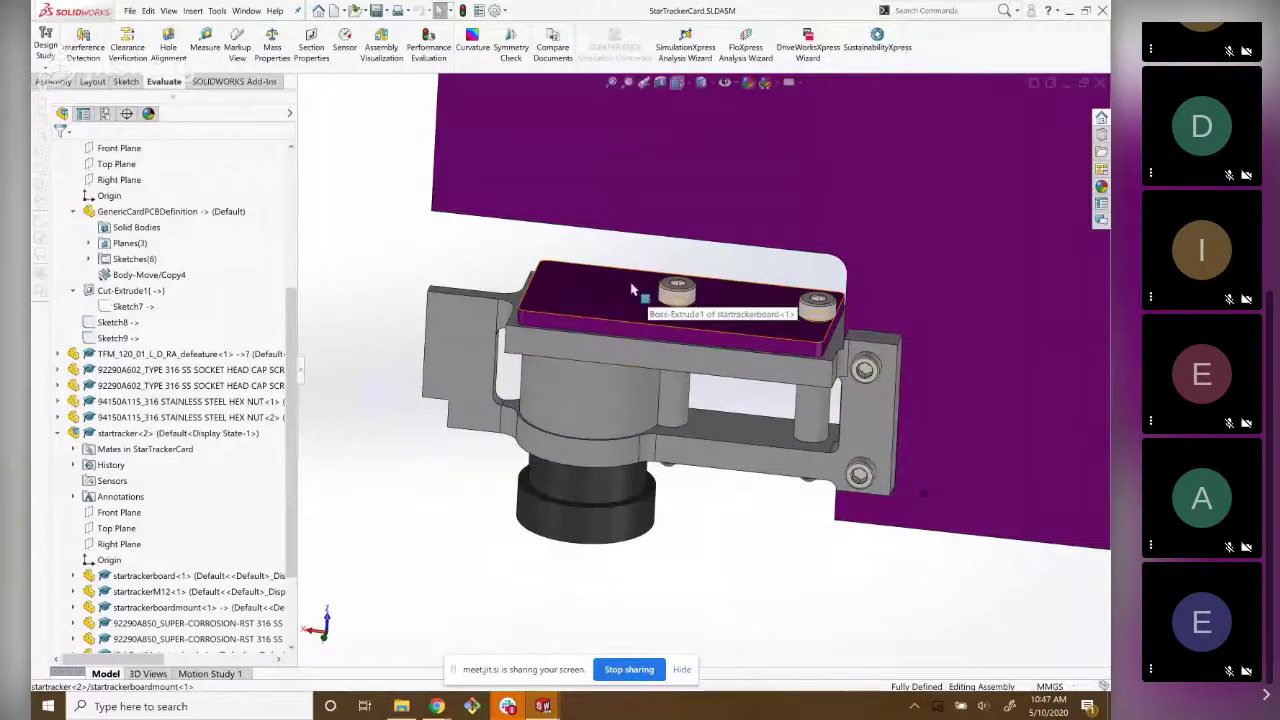
pyautogui.scroll(-2, 709, 375)
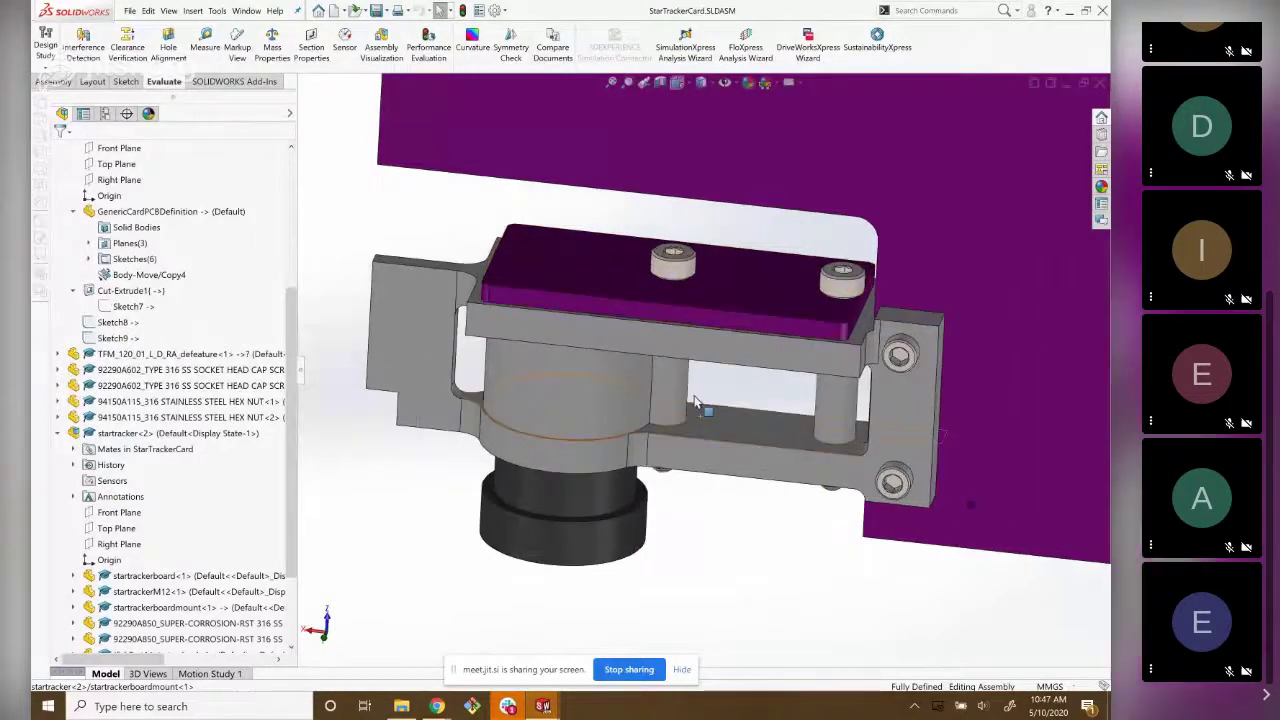
pyautogui.scroll(-3, 694, 363)
pyautogui.scroll(-3, 677, 534)
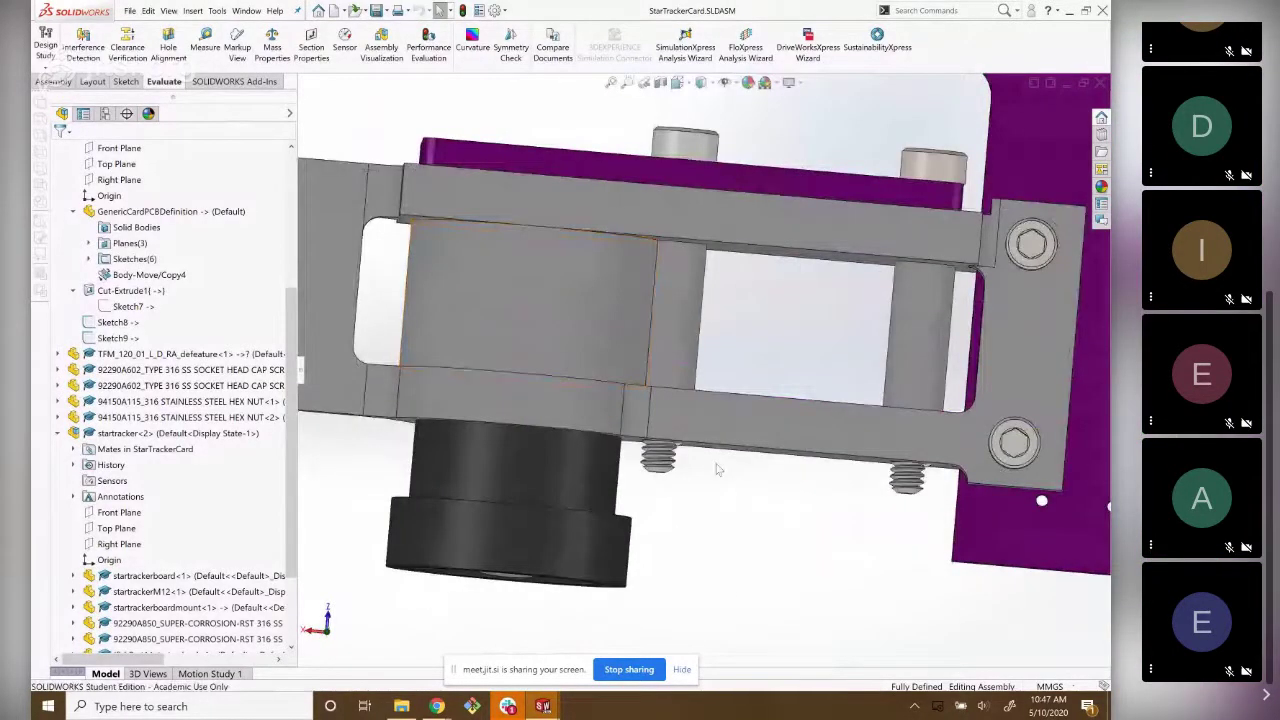
pyautogui.scroll(2, 709, 266)
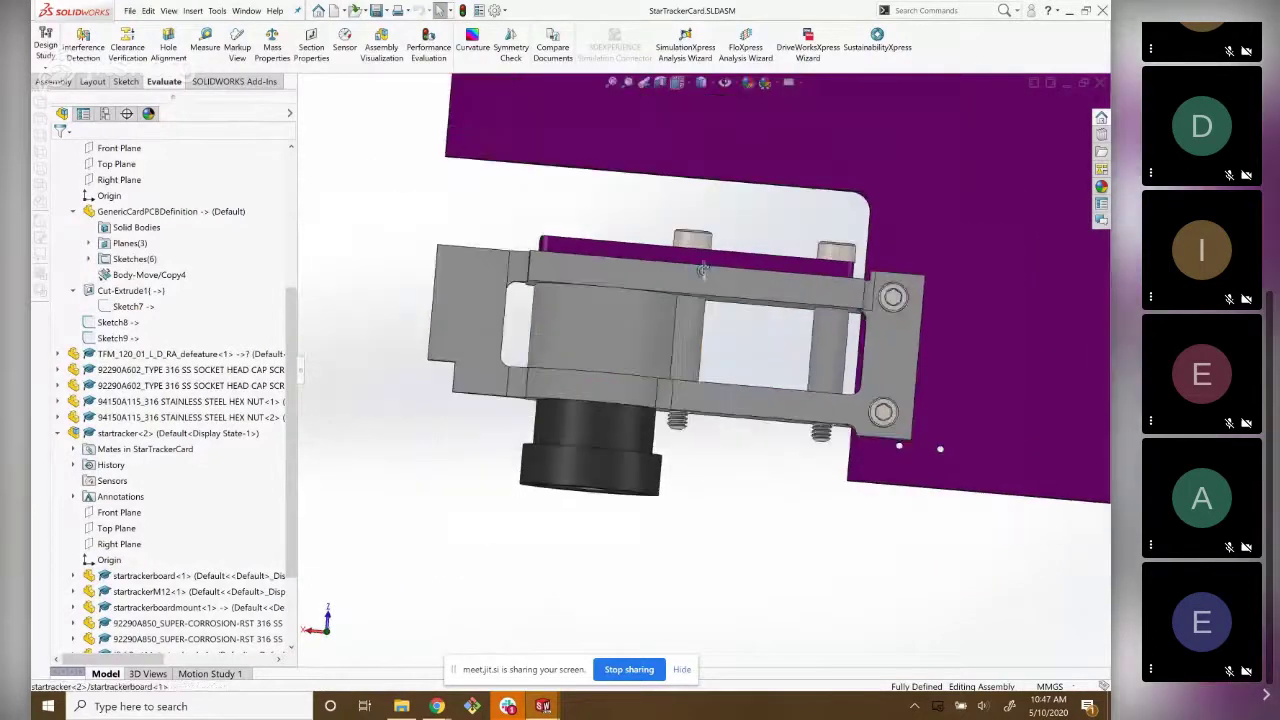
pyautogui.scroll(1, 703, 320)
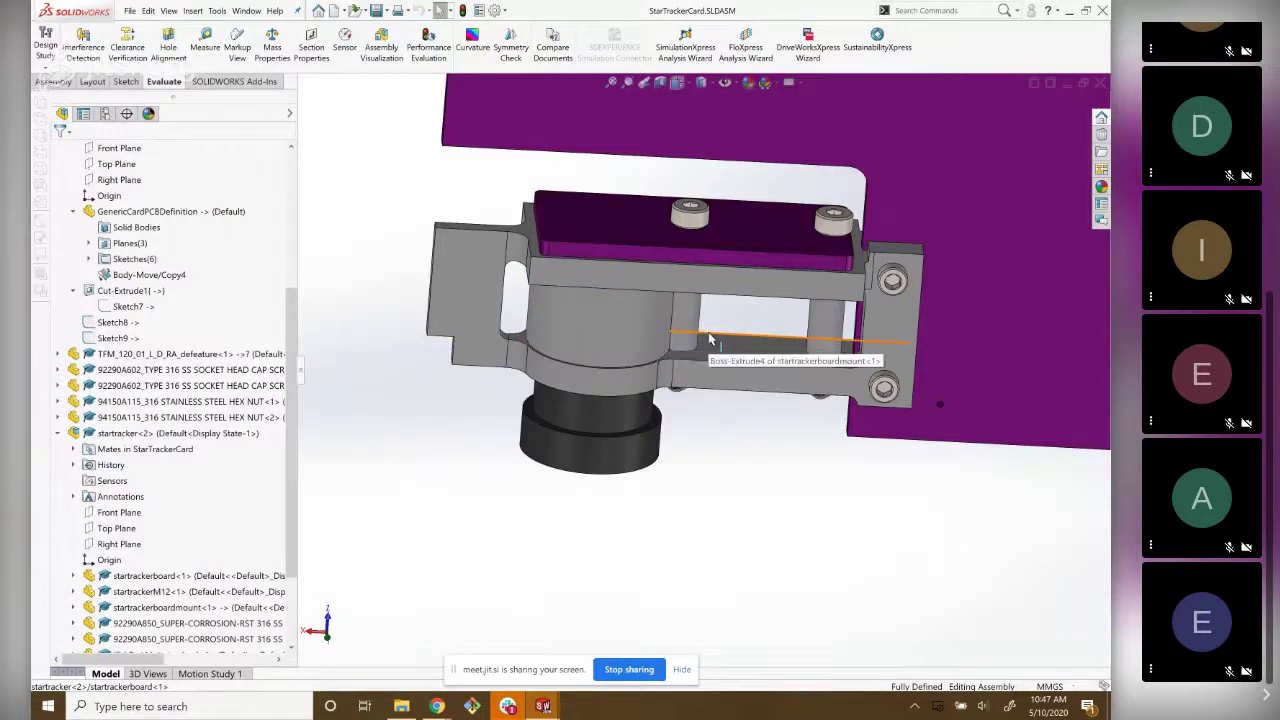
pyautogui.moveTo(668, 336)
pyautogui.mouseDown(button='middle')
pyautogui.moveTo(587, 221)
pyautogui.moveTo(685, 414)
pyautogui.moveTo(575, 440)
pyautogui.moveTo(587, 220)
pyautogui.moveTo(543, 186)
pyautogui.moveTo(575, 170)
pyautogui.moveTo(575, 367)
pyautogui.moveTo(651, 543)
pyautogui.moveTo(646, 517)
pyautogui.moveTo(619, 521)
pyautogui.mouseUp(button='middle')
pyautogui.scroll(-3, 577, 366)
# Orbit the camera hub from underneath to a front view, bringing the M12 lens and top connector into view.
pyautogui.scroll(2, 625, 421)
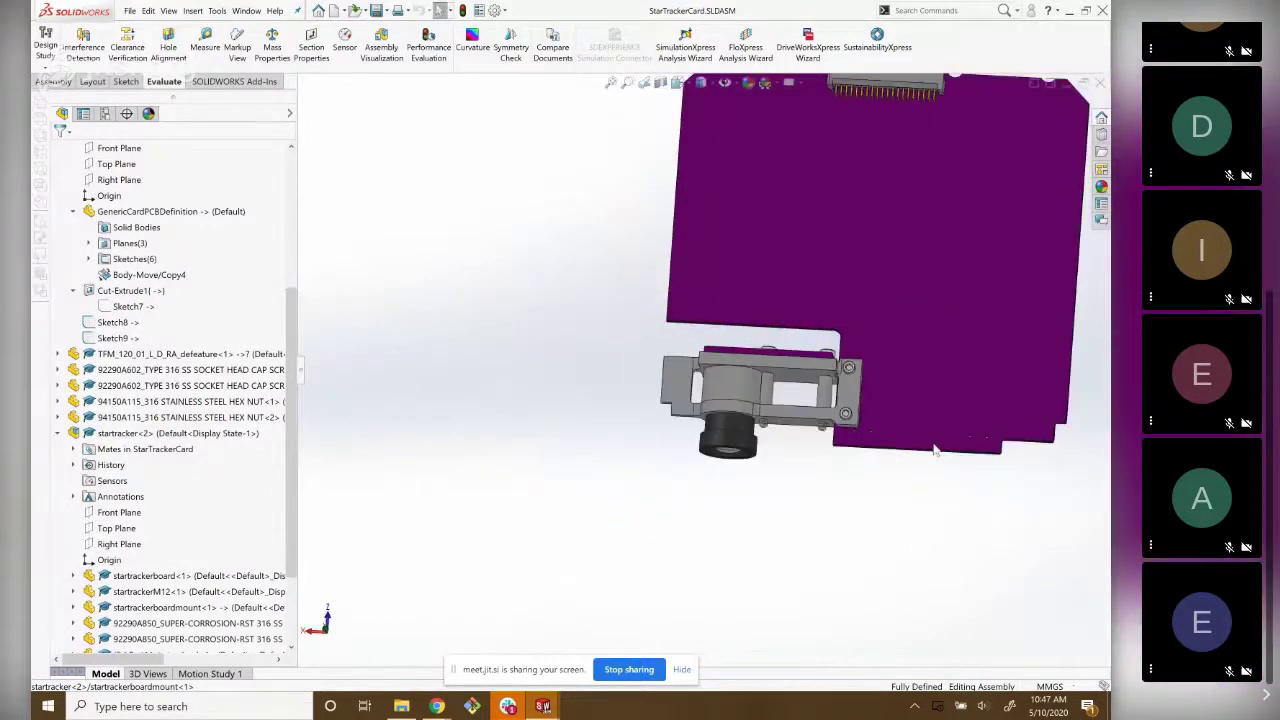
pyautogui.scroll(2, 625, 421)
pyautogui.scroll(-2, 683, 400)
pyautogui.scroll(-2, 700, 415)
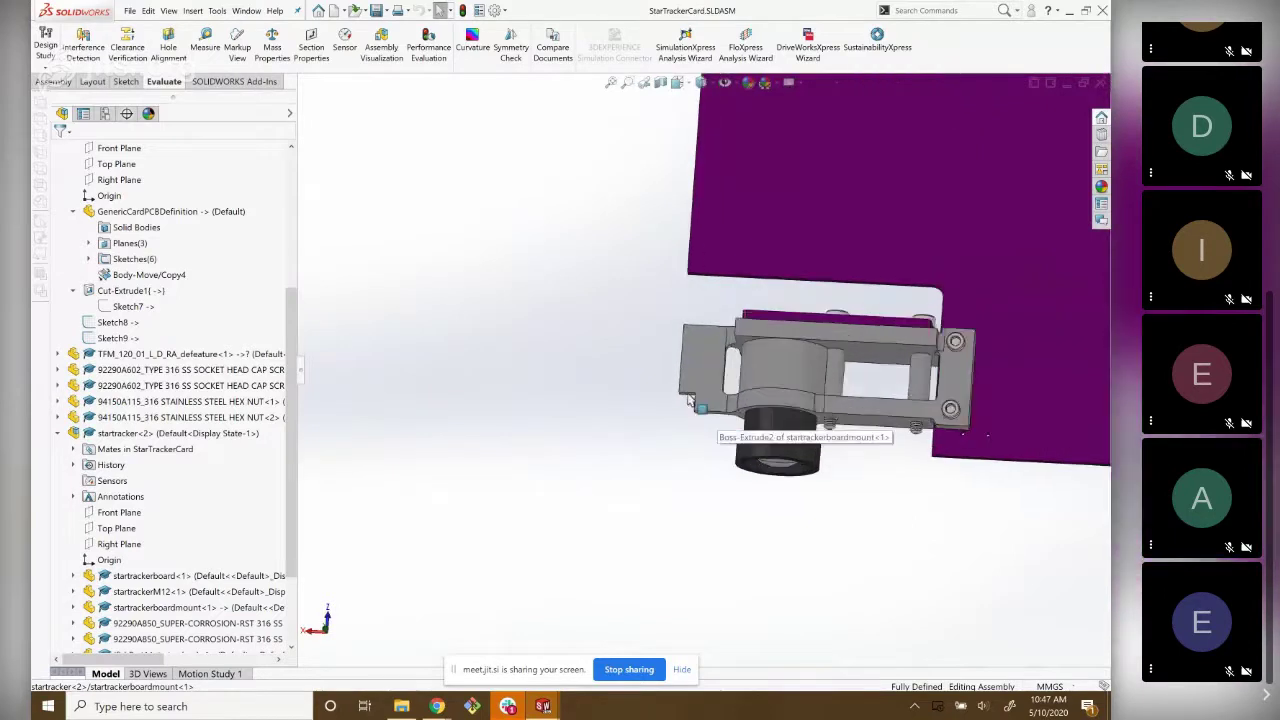
pyautogui.scroll(1, 714, 428)
pyautogui.moveTo(714, 428)
pyautogui.mouseDown(button='middle')
pyautogui.moveTo(1055, 432)
pyautogui.moveTo(511, 348)
pyautogui.mouseUp(button='middle')
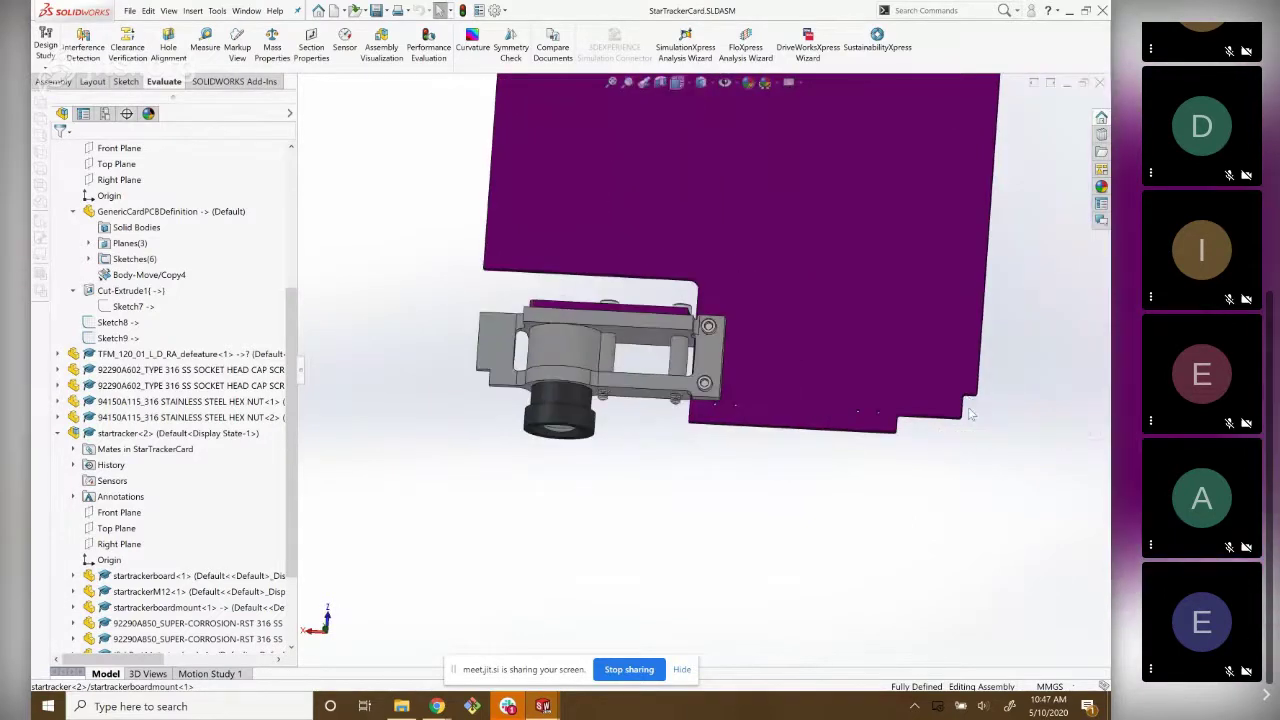
pyautogui.scroll(-3, 709, 388)
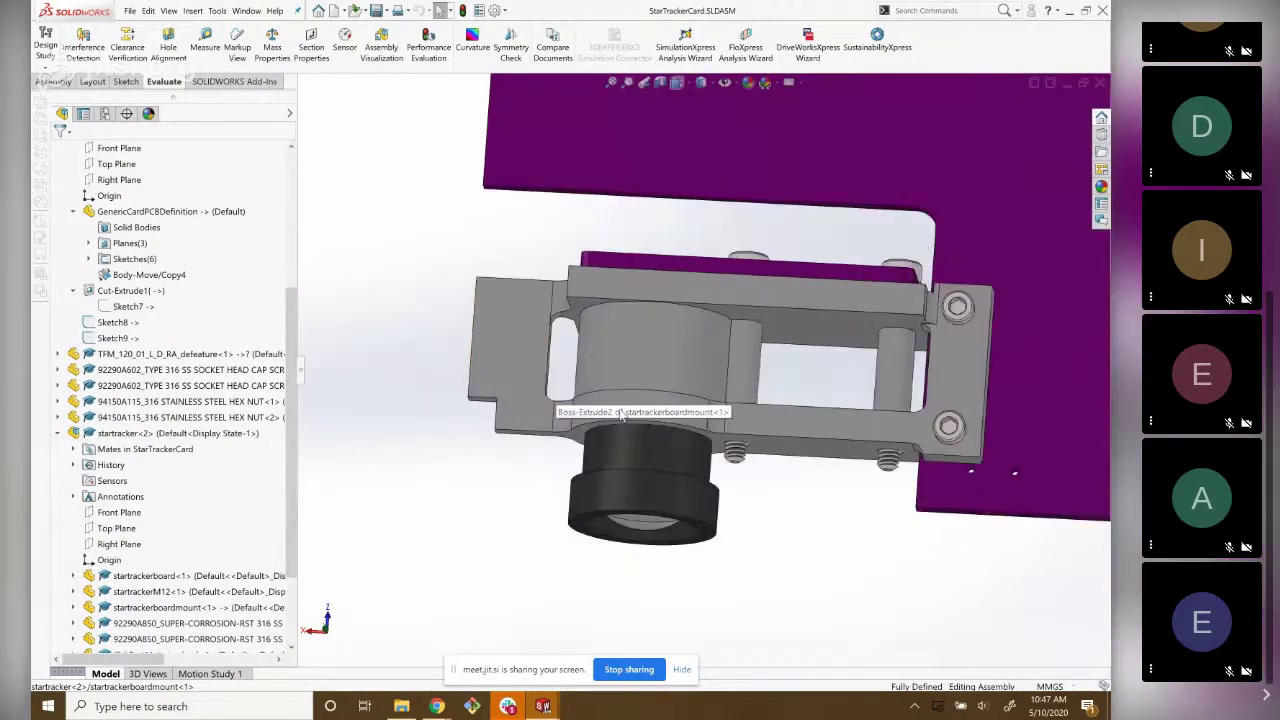
pyautogui.moveTo(709, 388)
pyautogui.mouseDown(button='middle')
pyautogui.moveTo(737, 263)
pyautogui.moveTo(690, 404)
pyautogui.moveTo(780, 277)
pyautogui.moveTo(766, 334)
pyautogui.moveTo(716, 404)
pyautogui.moveTo(640, 440)
pyautogui.mouseUp(button='middle')
pyautogui.scroll(2, 737, 263)
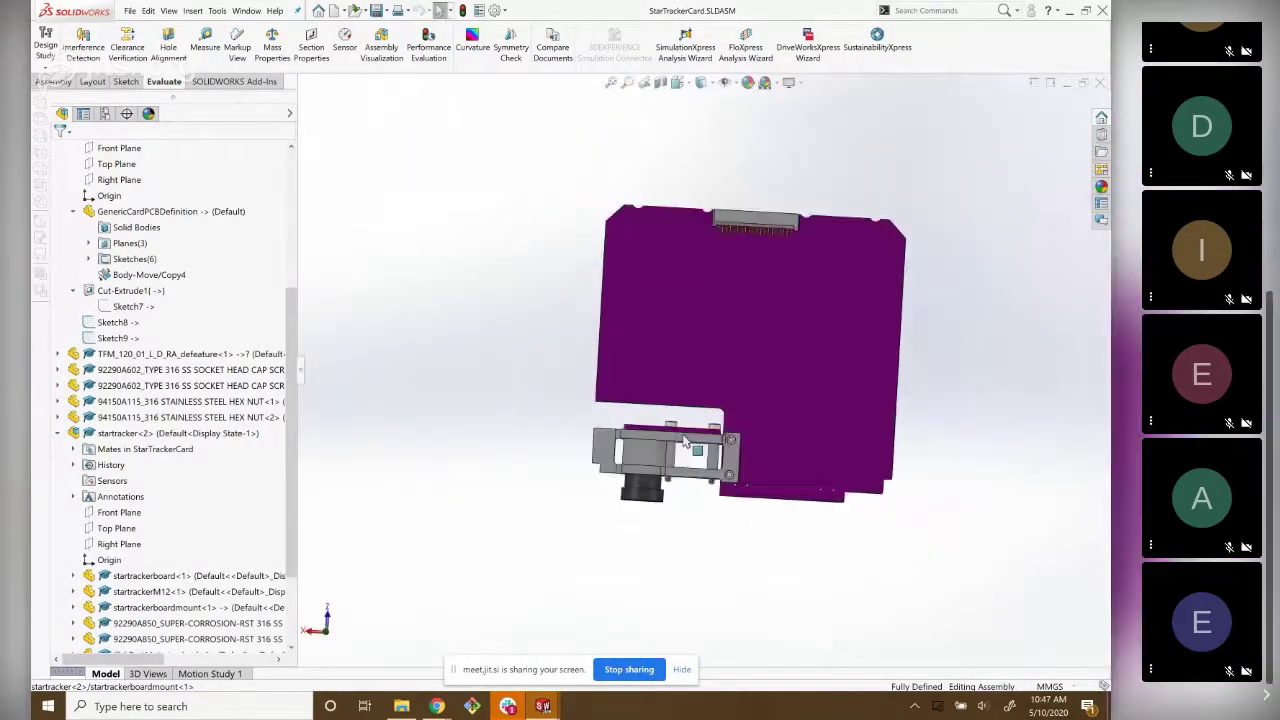
pyautogui.scroll(-3, 640, 440)
pyautogui.scroll(-2, 627, 459)
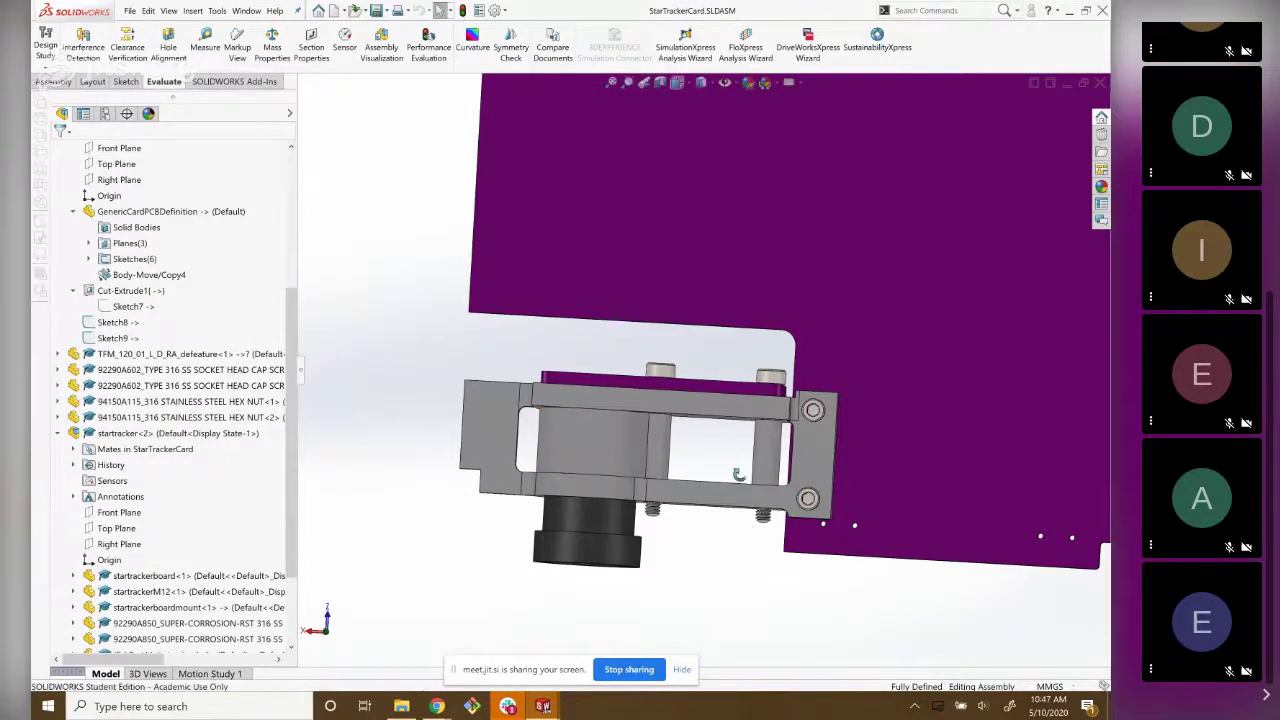
pyautogui.moveTo(738, 474); pyautogui.dragTo(513, 499, button='middle')
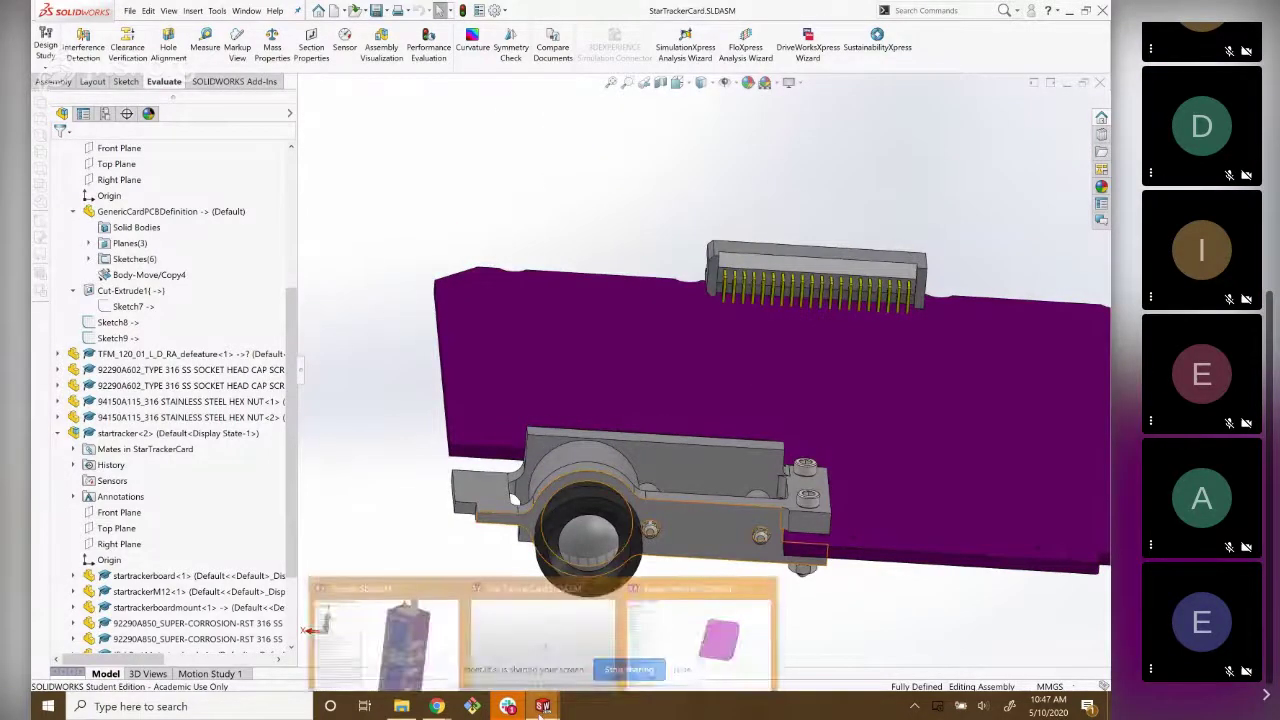
# Snap BatteryHolder.SLDASM to Front view, then orbit and zoom until the four battery ends face forward.
pyautogui.hotkey('ctrl', '1')
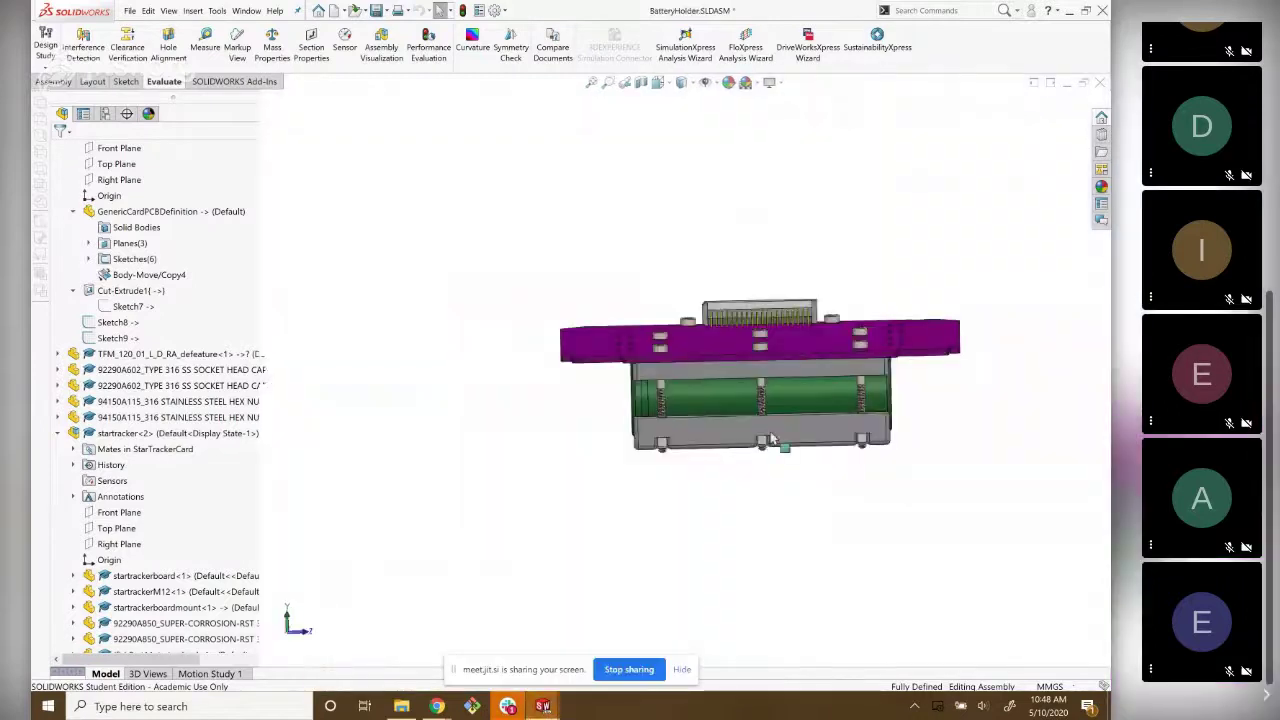
pyautogui.moveTo(770, 440)
pyautogui.mouseDown(button='middle')
pyautogui.moveTo(818, 444)
pyautogui.moveTo(708, 463)
pyautogui.mouseUp(button='middle')
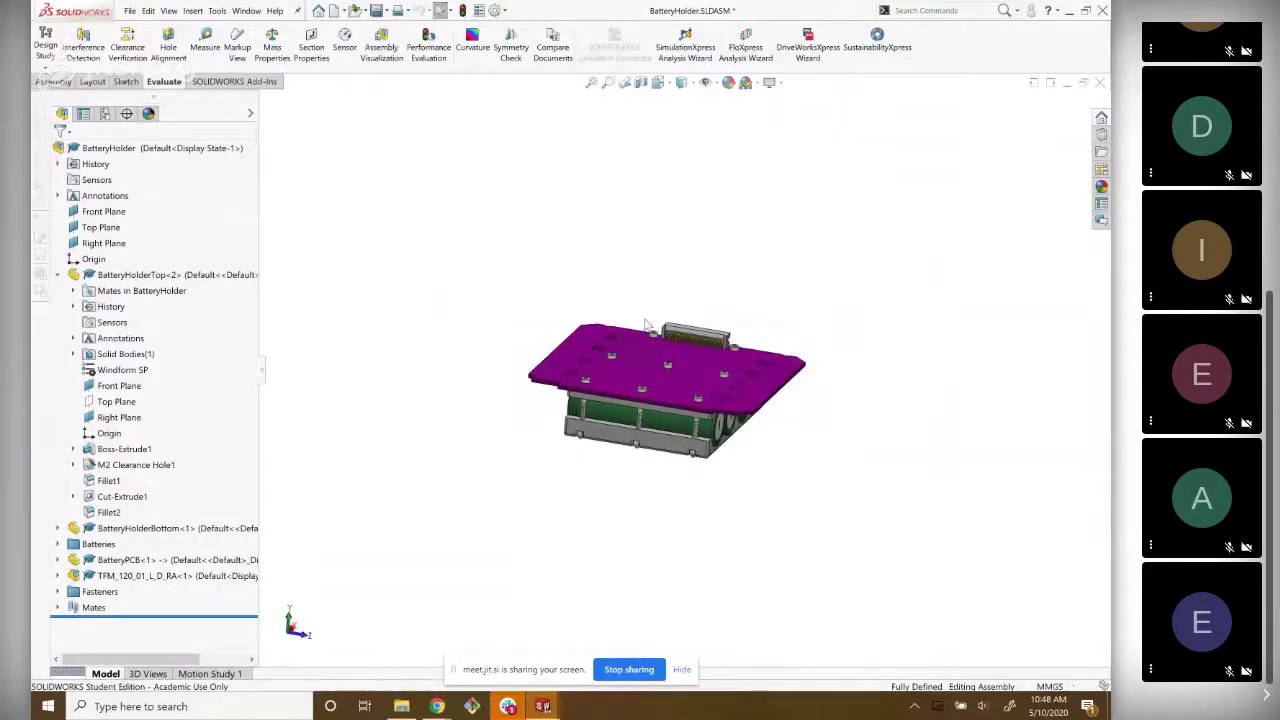
pyautogui.scroll(-2, 640, 328)
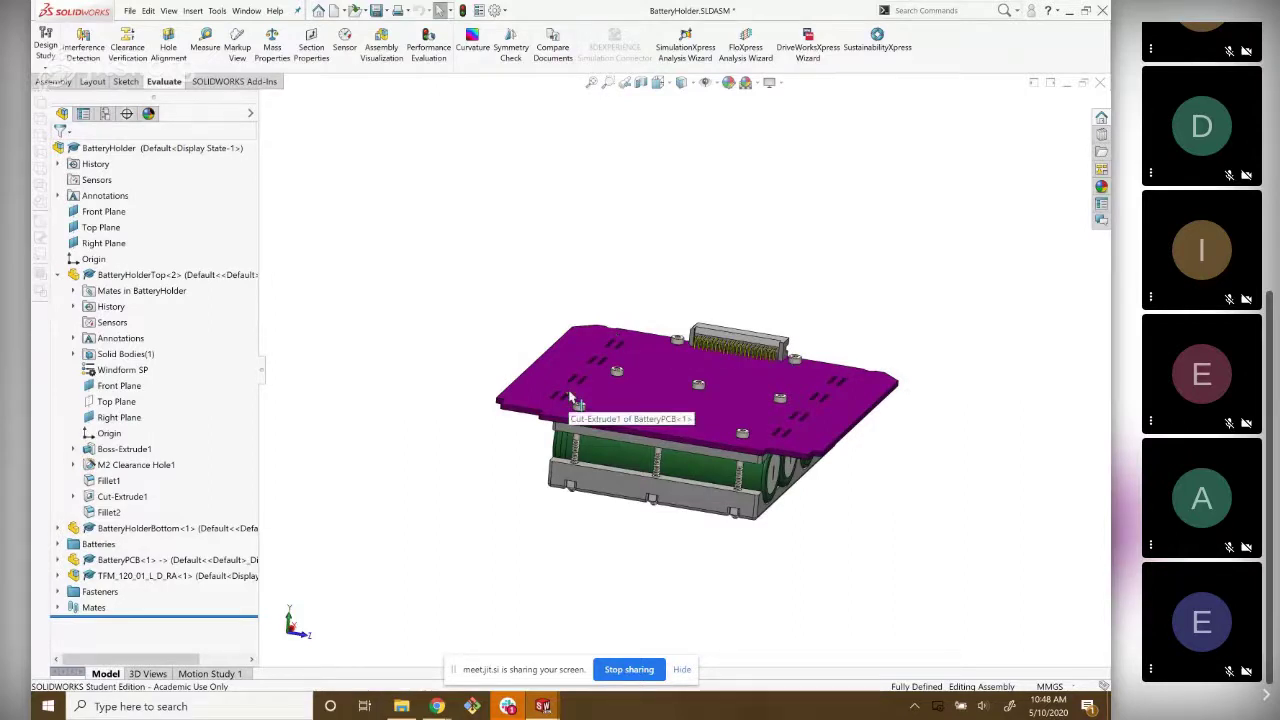
pyautogui.scroll(-2, 795, 357)
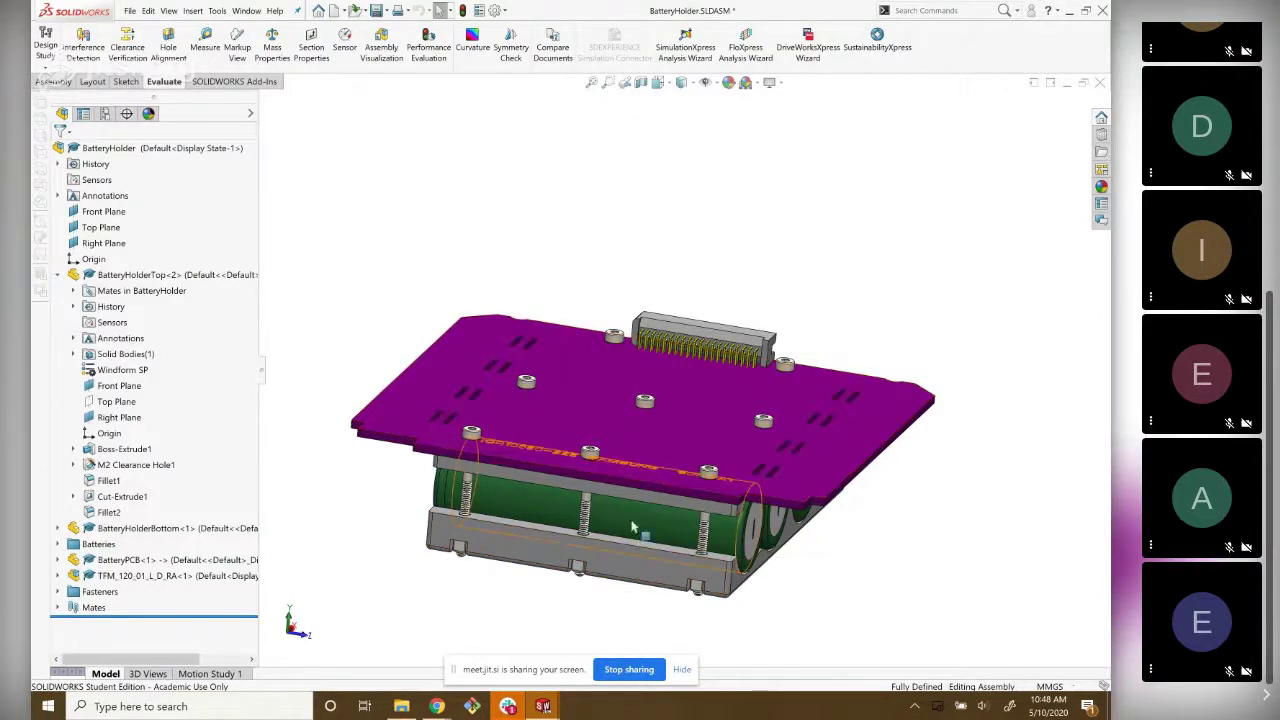
pyautogui.moveTo(632, 527); pyautogui.dragTo(786, 211, button='middle')
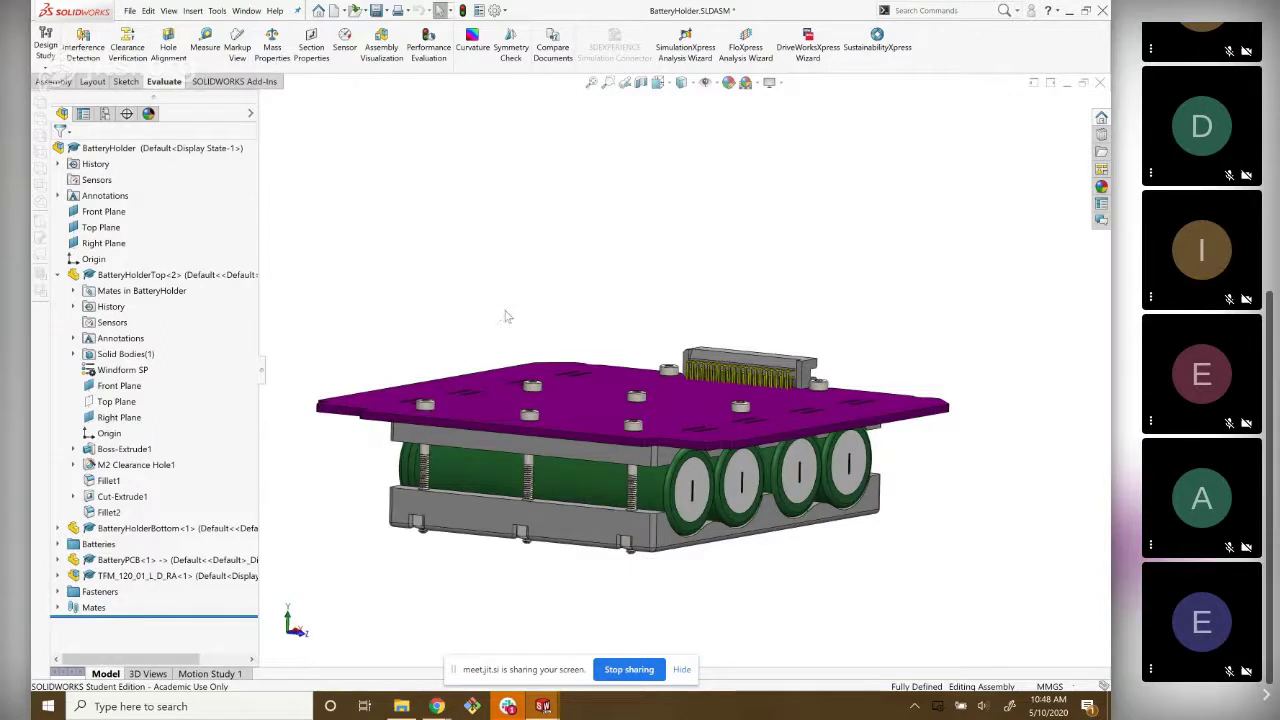
pyautogui.moveTo(507, 317)
pyautogui.mouseDown(button='middle')
pyautogui.moveTo(599, 415)
pyautogui.moveTo(810, 483)
pyautogui.moveTo(671, 428)
pyautogui.mouseUp(button='middle')
pyautogui.scroll(-3, 671, 428)
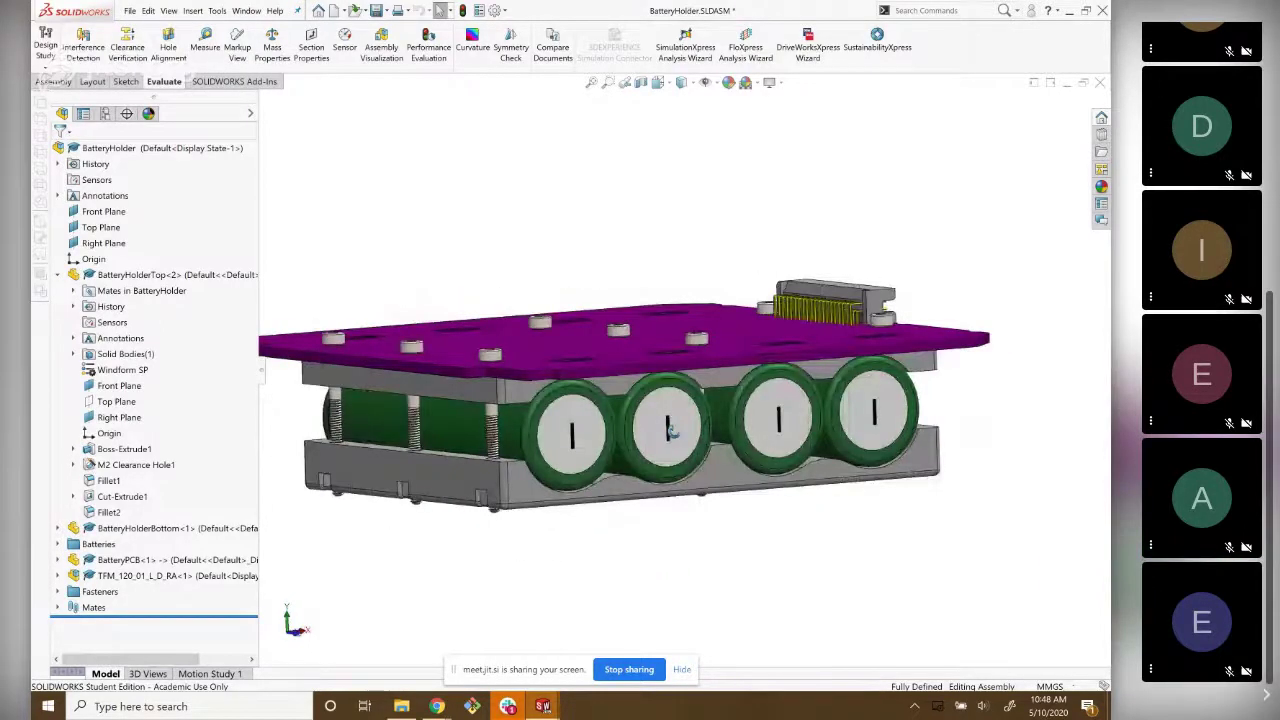
pyautogui.scroll(2, 671, 428)
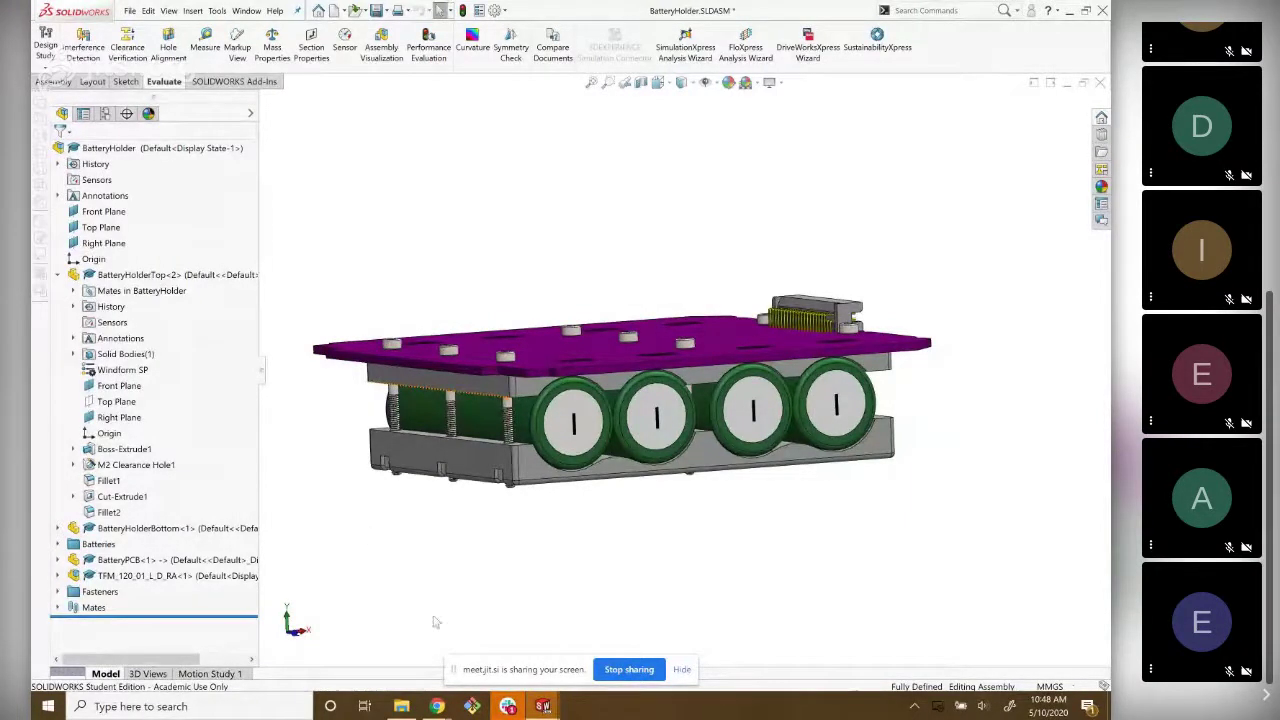
# View the OreSat card stack head-on, then switch back to the battery holder assembly.
pyautogui.moveTo(542, 706)
pyautogui.click(395, 640)
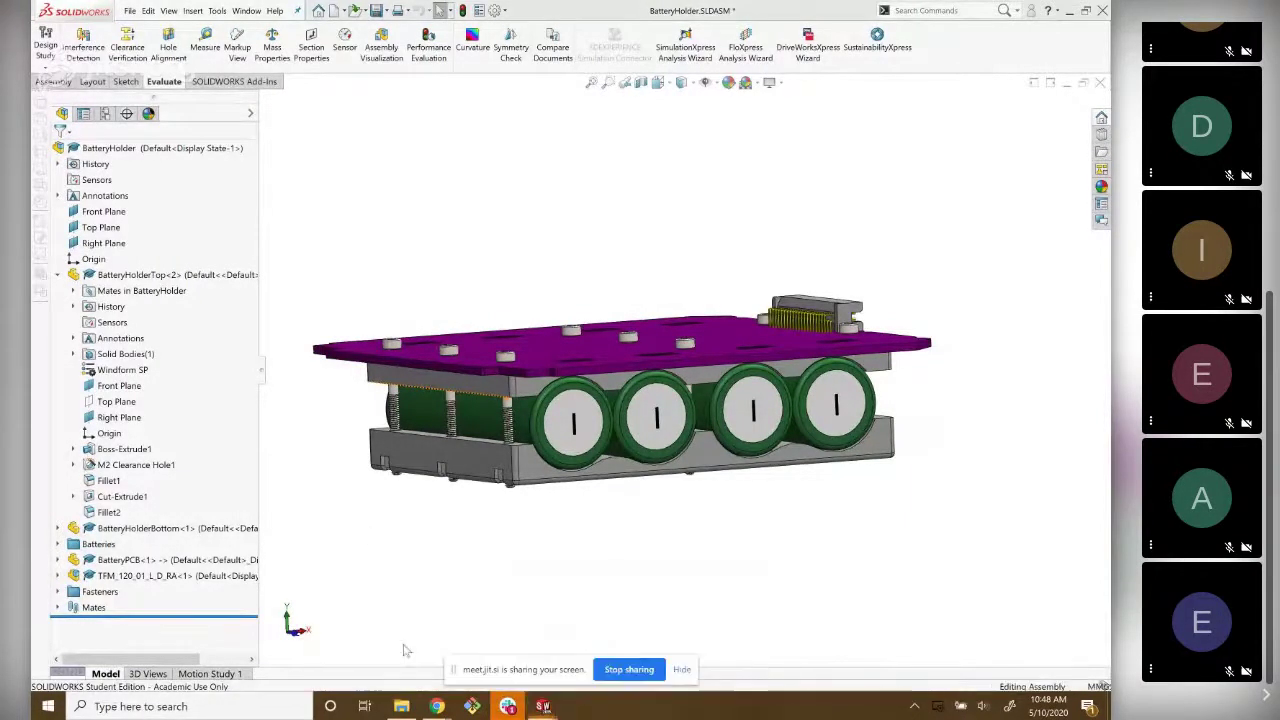
pyautogui.scroll(-5, 768, 428)
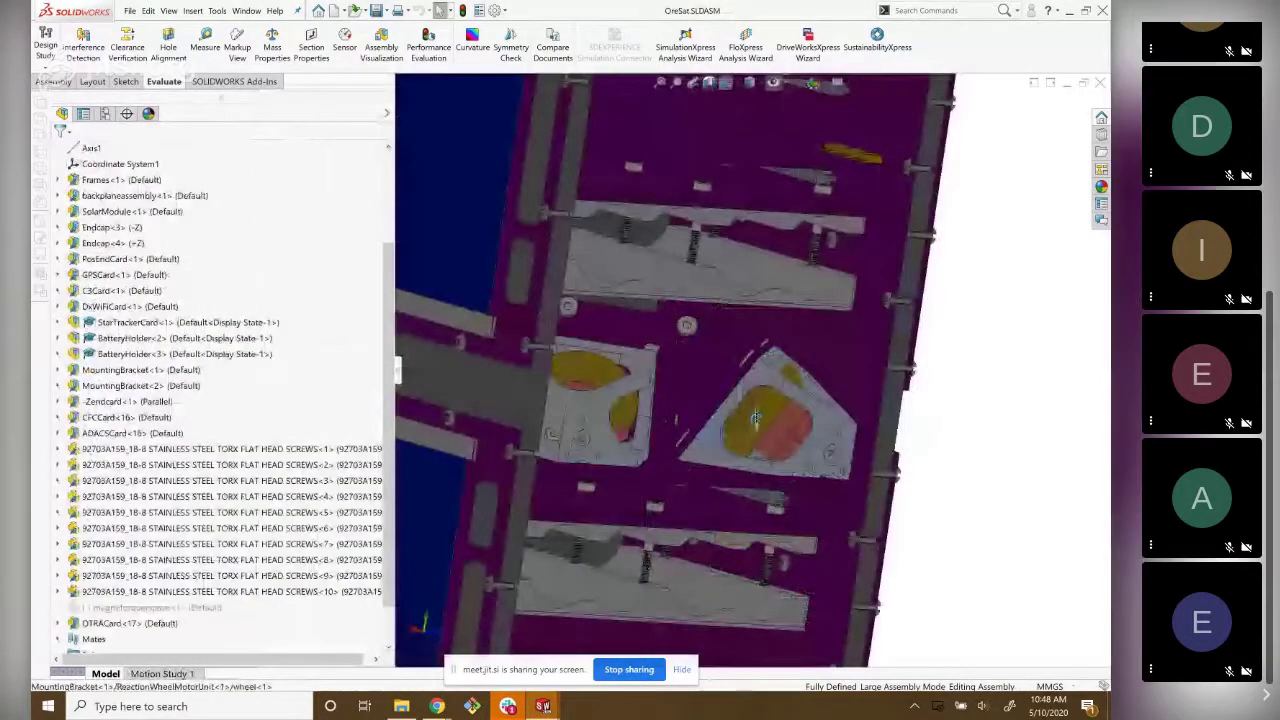
pyautogui.moveTo(768, 428); pyautogui.dragTo(610, 532, button='middle')
pyautogui.scroll(3, 610, 532)
pyautogui.scroll(2, 647, 213)
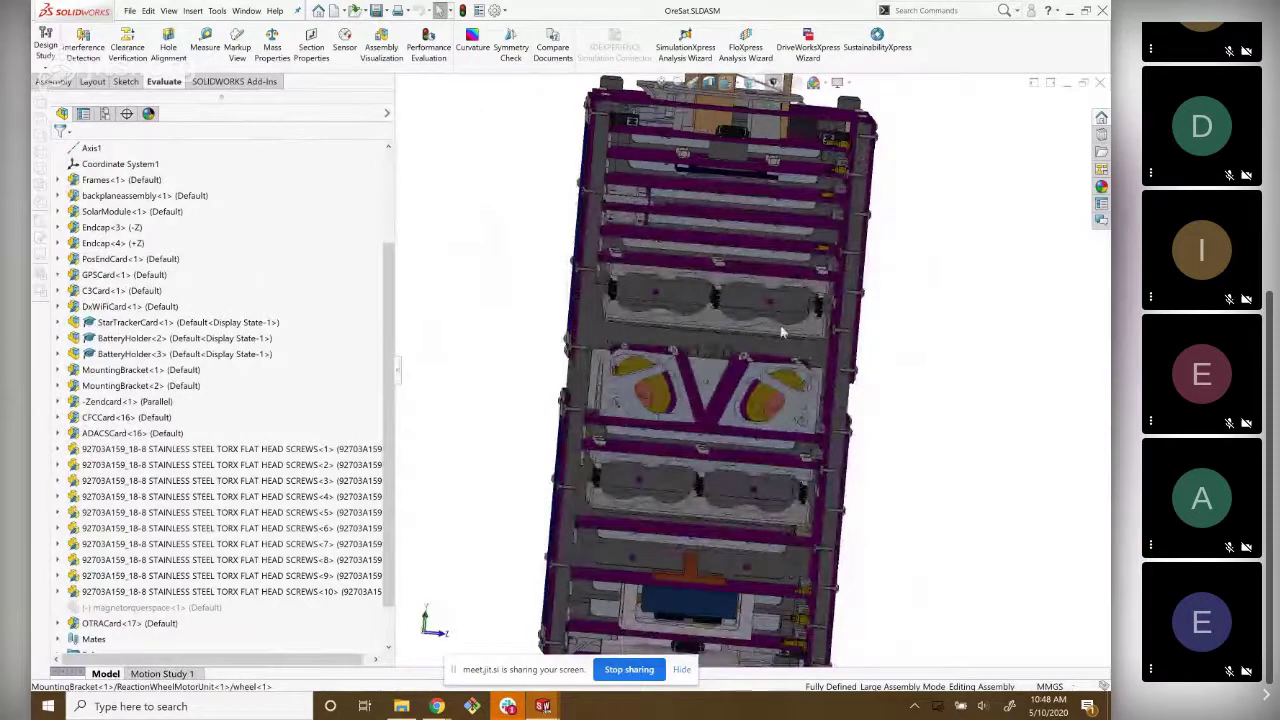
pyautogui.click(552, 703)
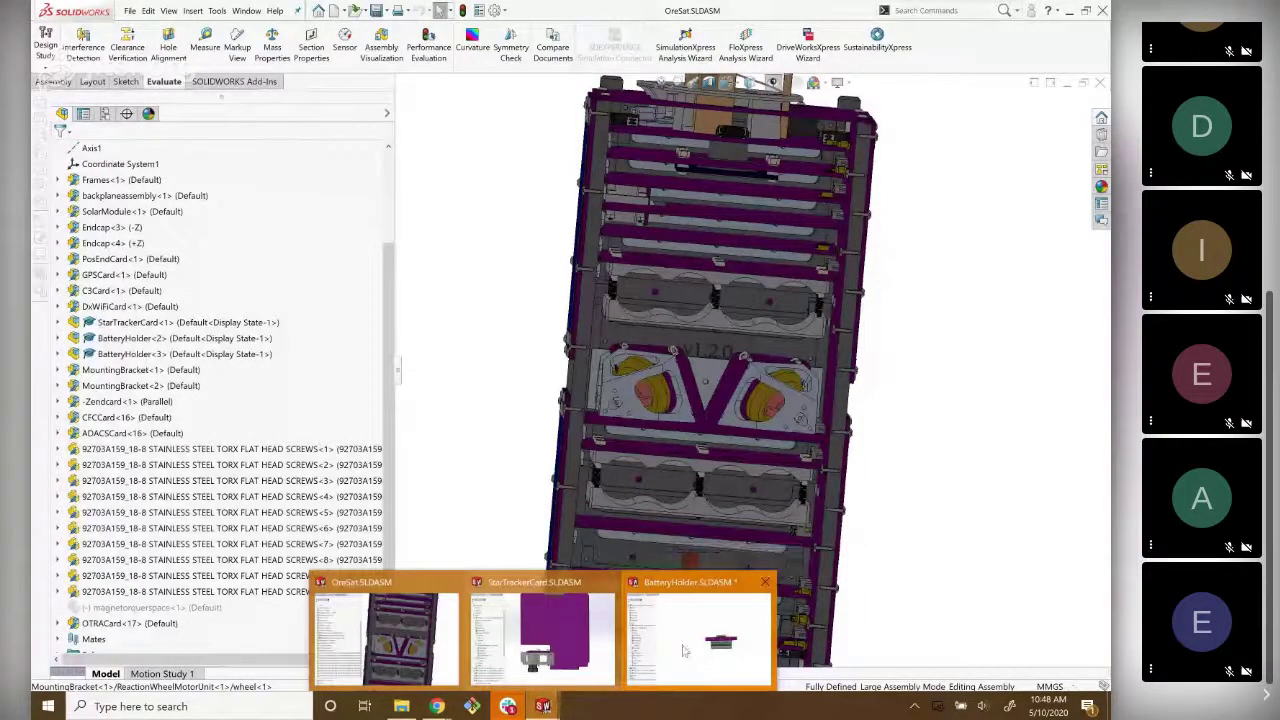
pyautogui.click(684, 651)
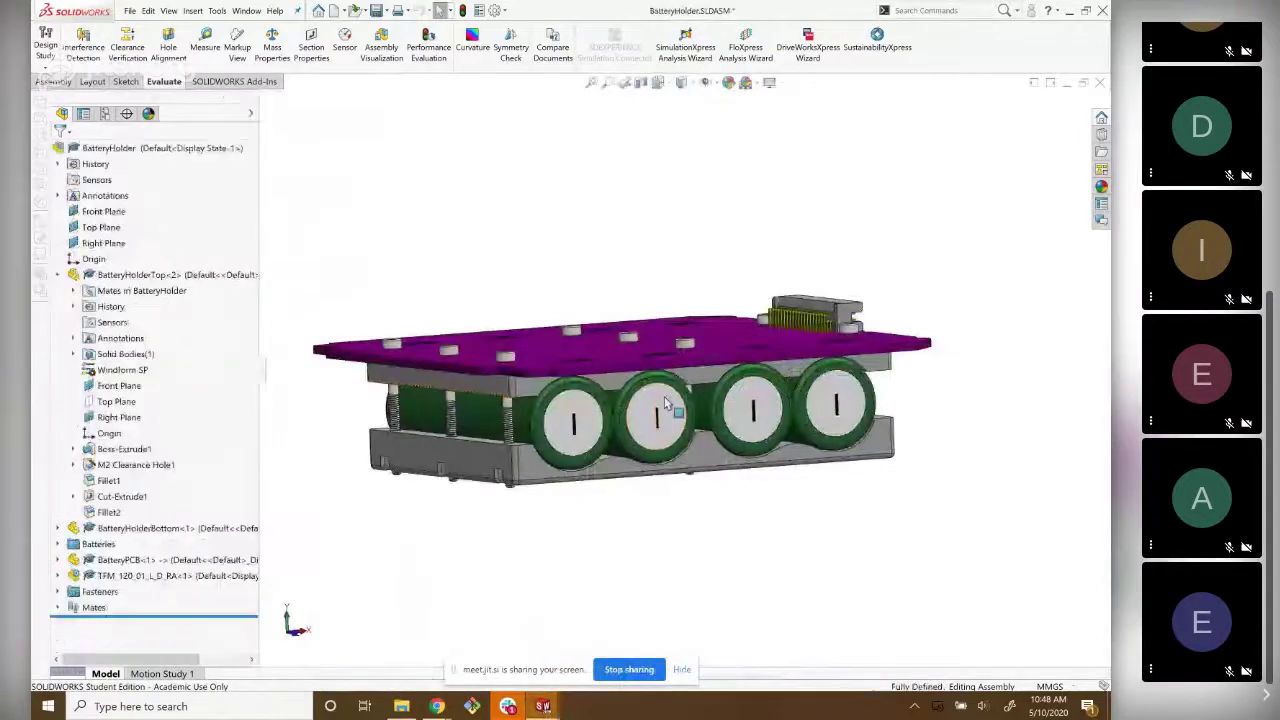
# Orbit and zoom to look down on the BatteryPCB's standoffs, slots and edge connector.
pyautogui.moveTo(665, 403)
pyautogui.mouseDown(button='middle')
pyautogui.moveTo(665, 462)
pyautogui.moveTo(742, 390)
pyautogui.moveTo(713, 405)
pyautogui.moveTo(720, 415)
pyautogui.mouseUp(button='middle')
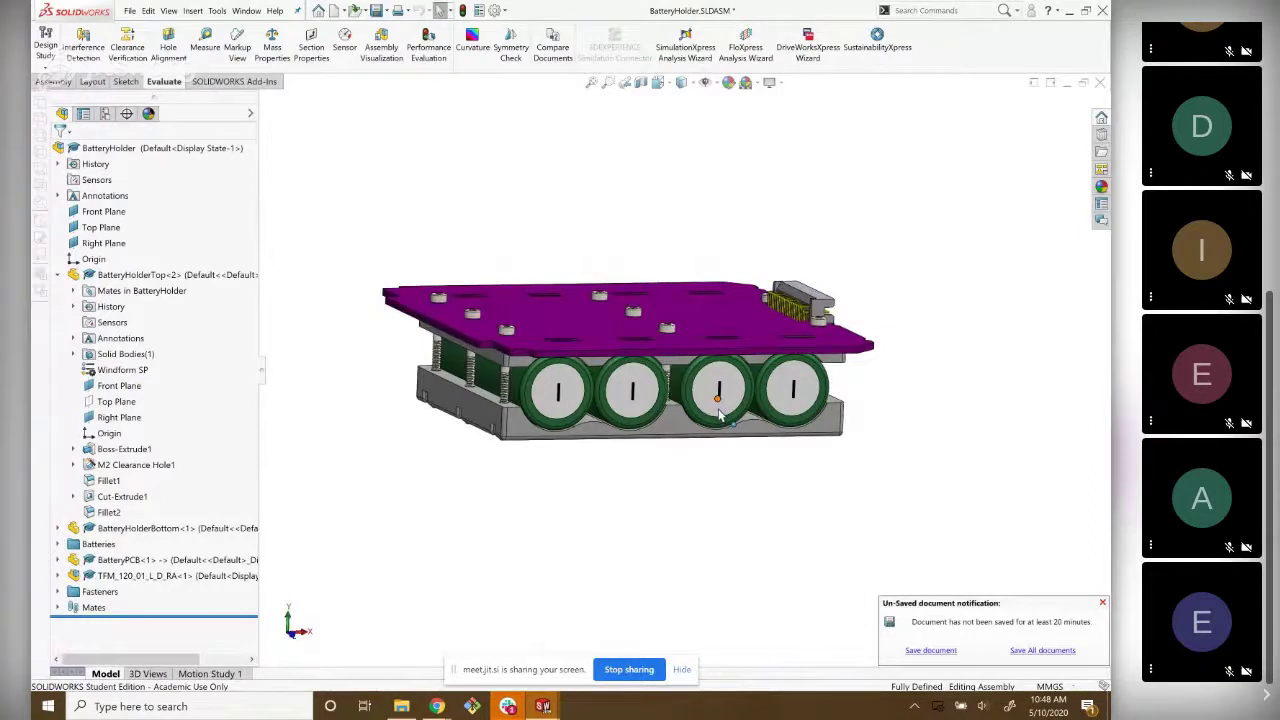
pyautogui.scroll(-2, 632, 397)
pyautogui.moveTo(632, 397)
pyautogui.mouseDown(button='middle')
pyautogui.moveTo(620, 370)
pyautogui.moveTo(593, 366)
pyautogui.moveTo(660, 412)
pyautogui.moveTo(732, 426)
pyautogui.mouseUp(button='middle')
pyautogui.moveTo(731, 425)
pyautogui.mouseDown(button='middle')
pyautogui.moveTo(666, 434)
pyautogui.moveTo(725, 427)
pyautogui.moveTo(720, 395)
pyautogui.moveTo(708, 484)
pyautogui.moveTo(725, 607)
pyautogui.moveTo(730, 385)
pyautogui.moveTo(733, 569)
pyautogui.mouseUp(button='middle')
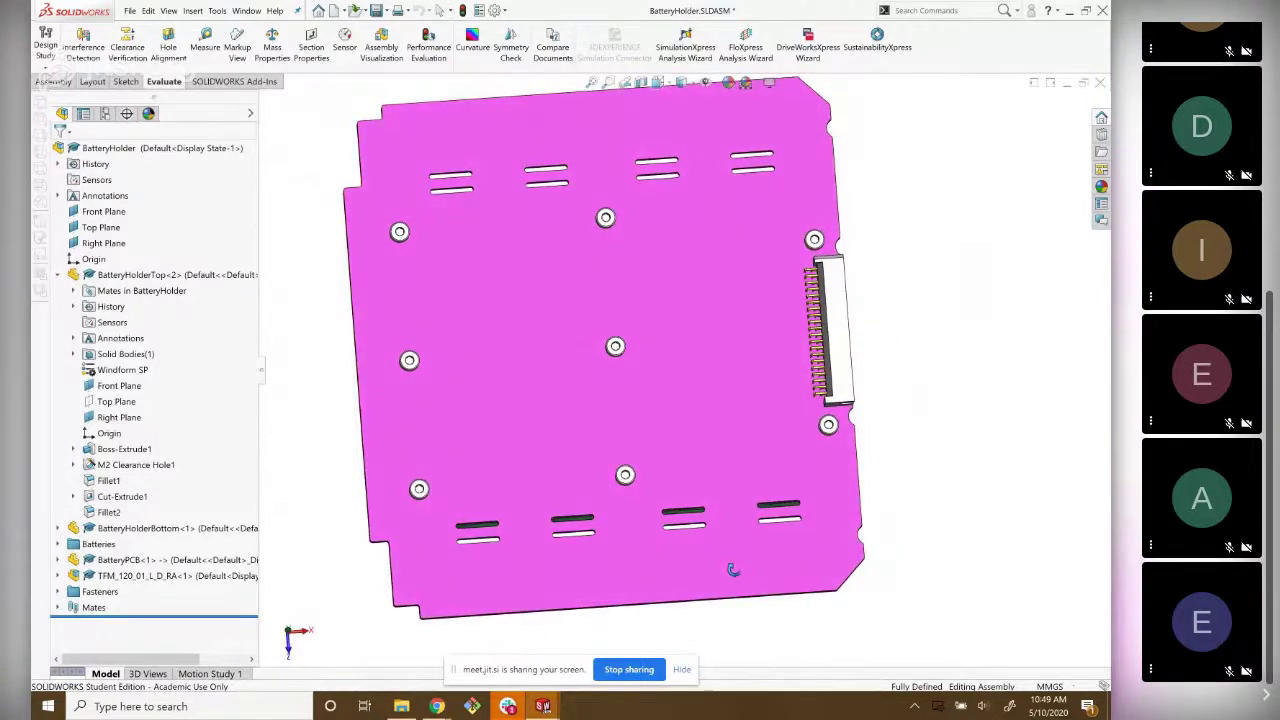
# Orbit from the top board through a front view to a low side view of the cells.
pyautogui.moveTo(733, 569); pyautogui.dragTo(724, 434, button='middle')
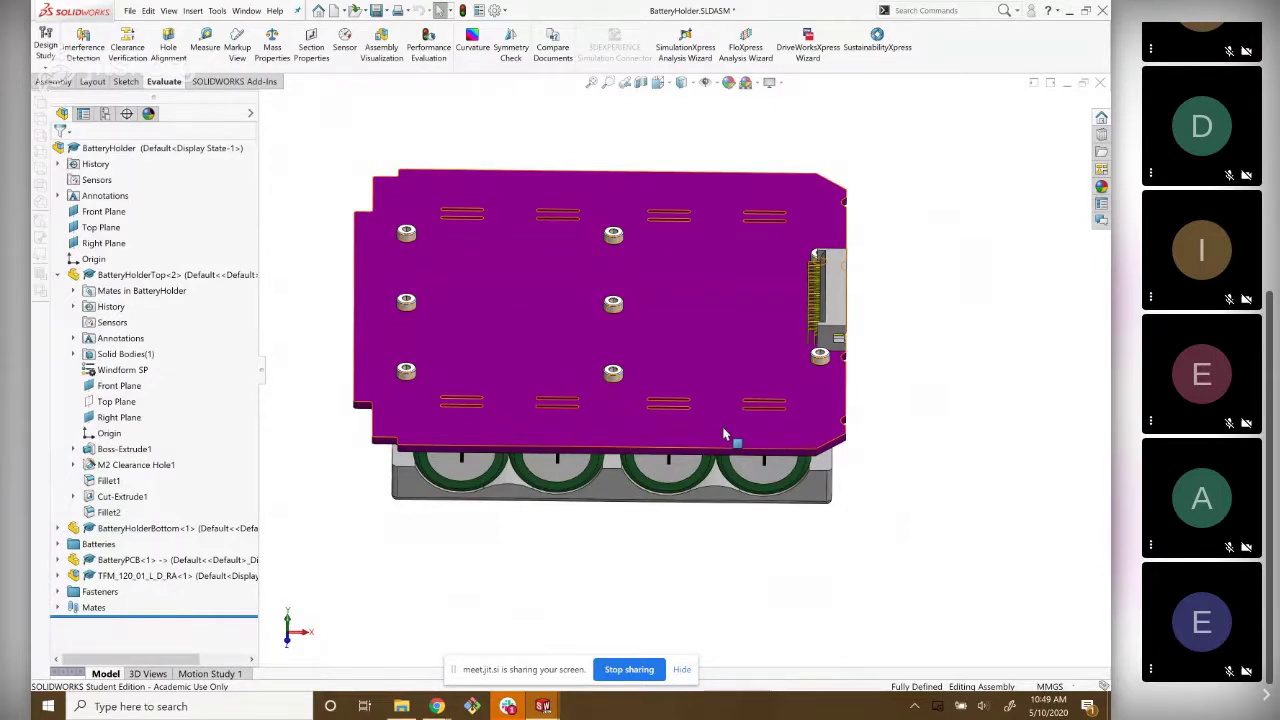
pyautogui.moveTo(725, 433)
pyautogui.mouseDown(button='middle')
pyautogui.moveTo(718, 290)
pyautogui.moveTo(782, 430)
pyautogui.mouseUp(button='middle')
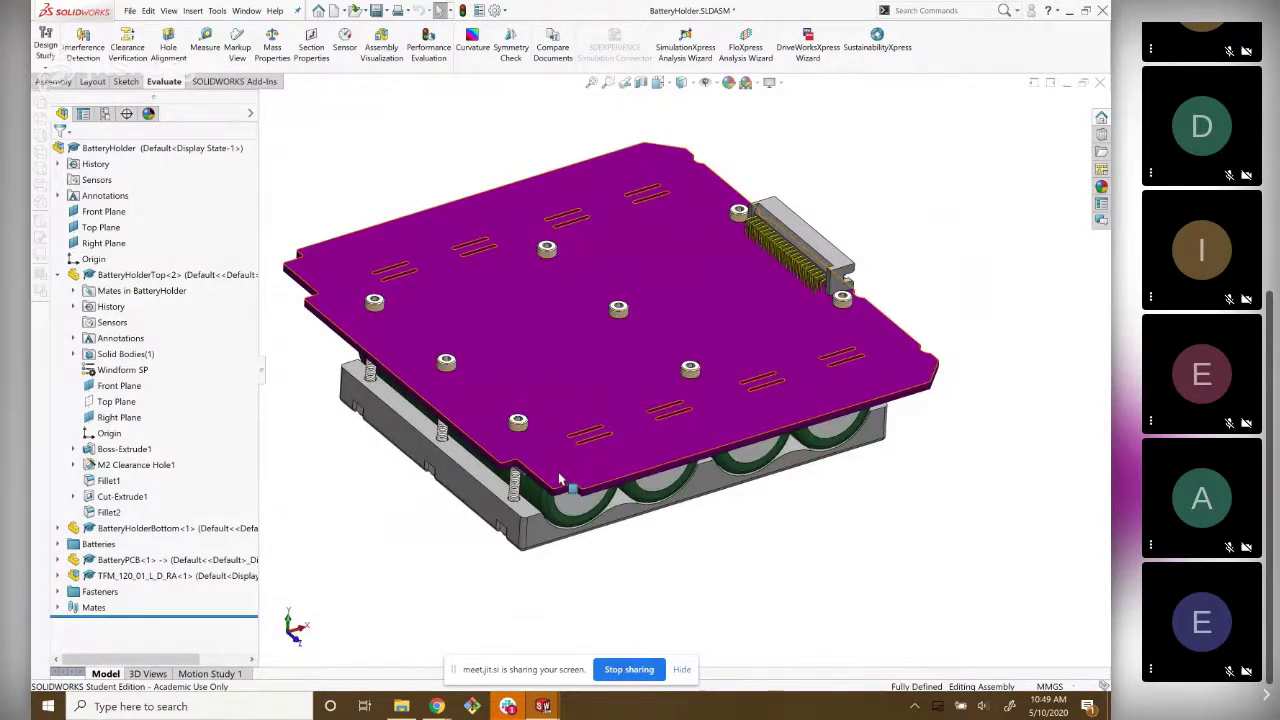
pyautogui.scroll(2, 613, 425)
pyautogui.moveTo(613, 425); pyautogui.dragTo(592, 598, button='middle')
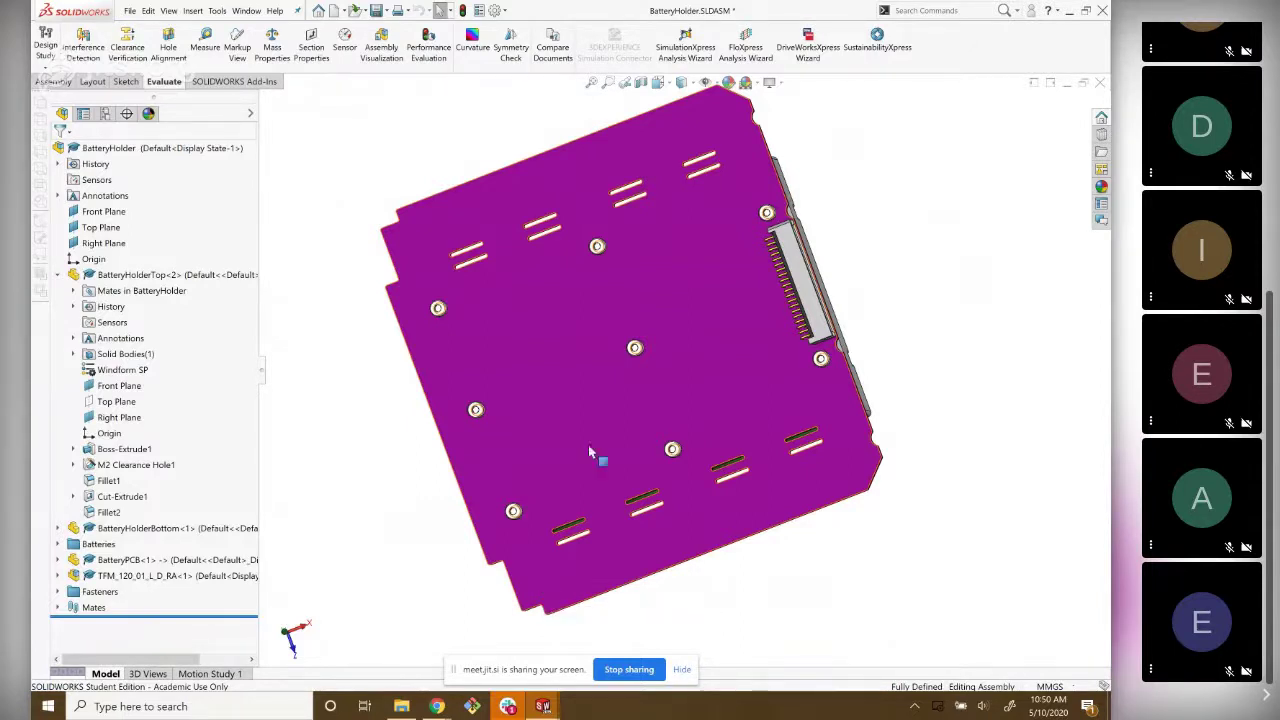
pyautogui.moveTo(585, 463)
pyautogui.mouseDown(button='middle')
pyautogui.moveTo(576, 490)
pyautogui.moveTo(600, 486)
pyautogui.moveTo(608, 391)
pyautogui.moveTo(579, 309)
pyautogui.moveTo(587, 476)
pyautogui.moveTo(614, 449)
pyautogui.moveTo(608, 234)
pyautogui.moveTo(594, 345)
pyautogui.mouseUp(button='middle')
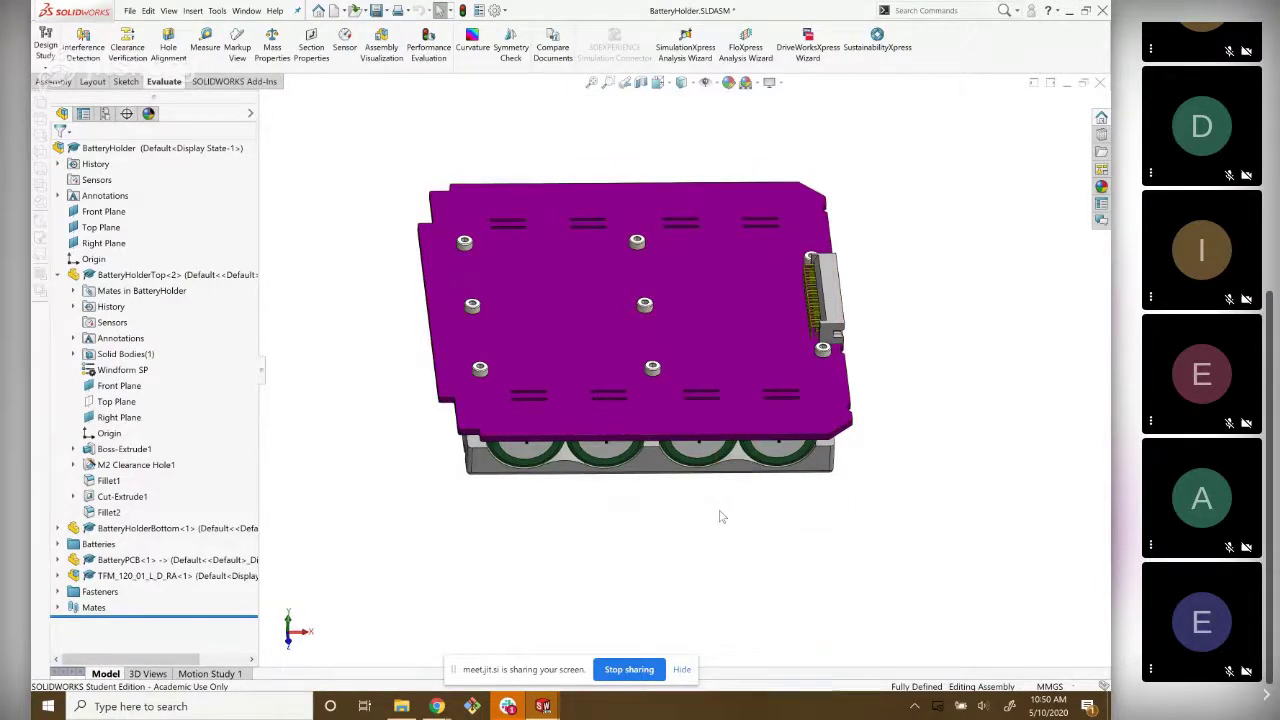
pyautogui.moveTo(683, 503)
pyautogui.mouseDown(button='middle')
pyautogui.moveTo(708, 369)
pyautogui.moveTo(723, 408)
pyautogui.moveTo(700, 448)
pyautogui.moveTo(730, 398)
pyautogui.mouseUp(button='middle')
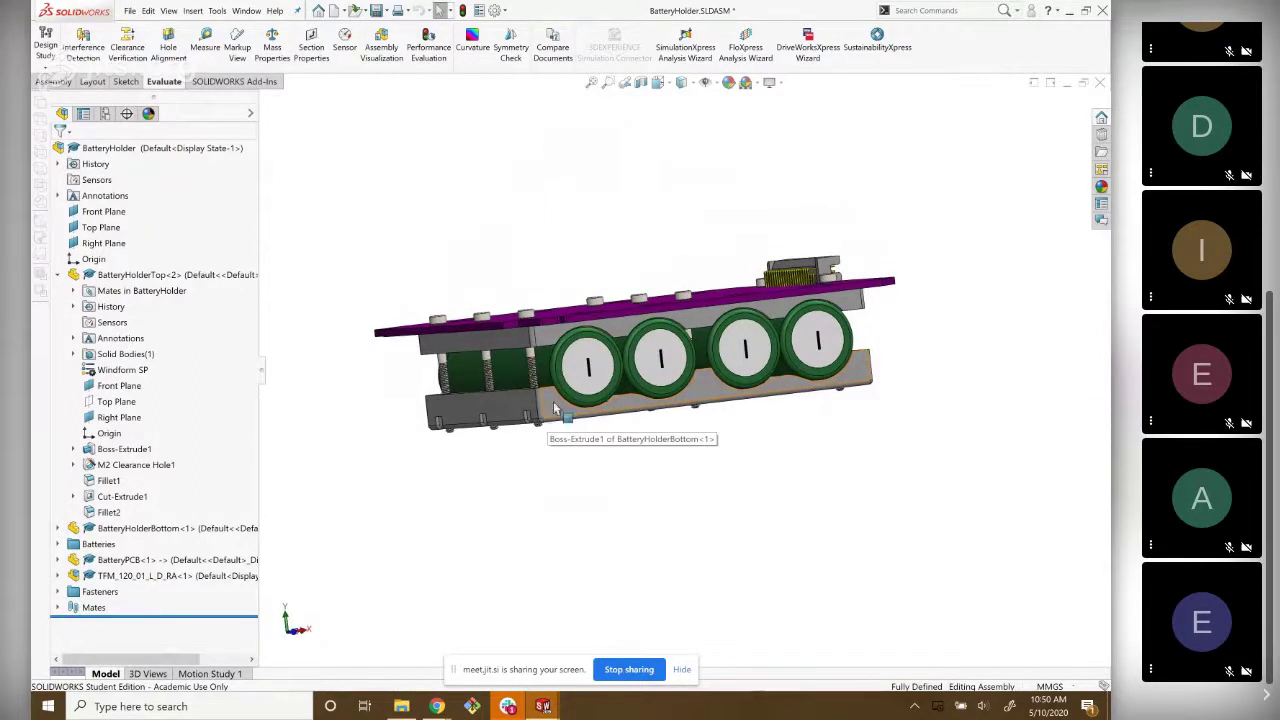
# Zoom in close and orbit toward the holder's underside to examine the cells and bottom plate.
pyautogui.scroll(-2, 549, 421)
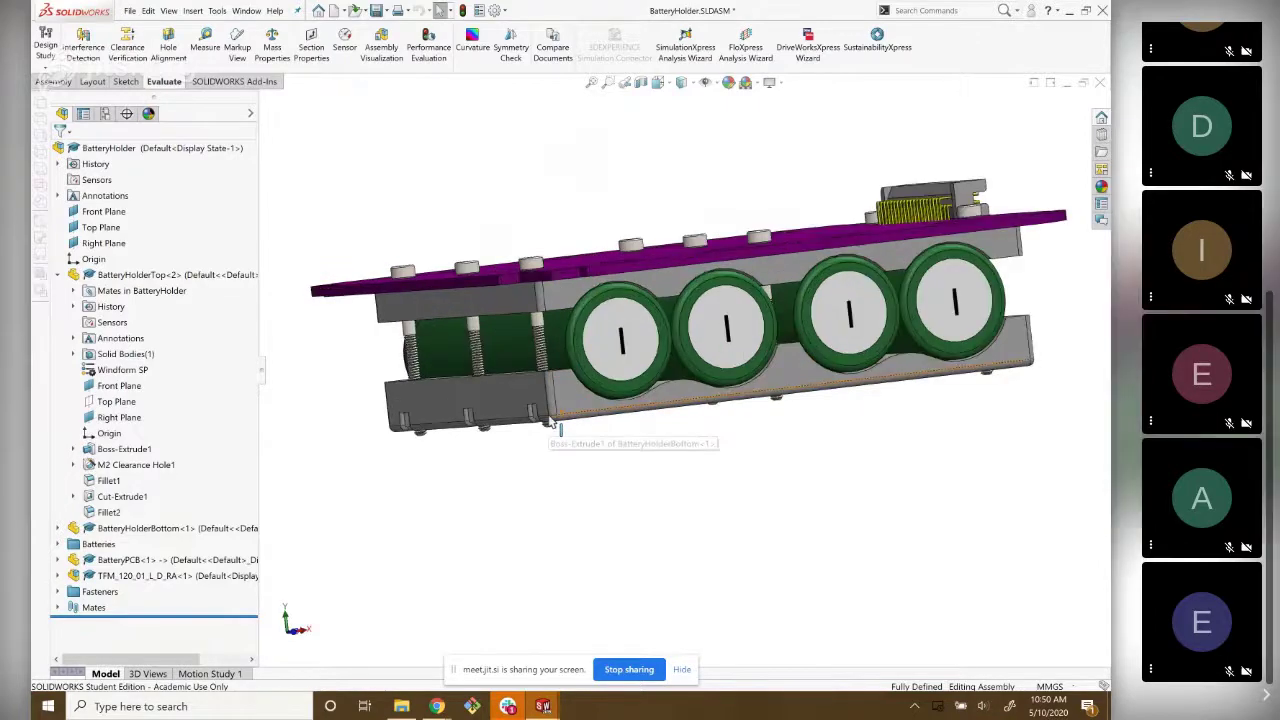
pyautogui.scroll(-2, 605, 403)
pyautogui.moveTo(605, 403)
pyautogui.mouseDown(button='middle')
pyautogui.moveTo(546, 212)
pyautogui.moveTo(528, 415)
pyautogui.moveTo(509, 429)
pyautogui.moveTo(566, 457)
pyautogui.mouseUp(button='middle')
pyautogui.scroll(-3, 546, 212)
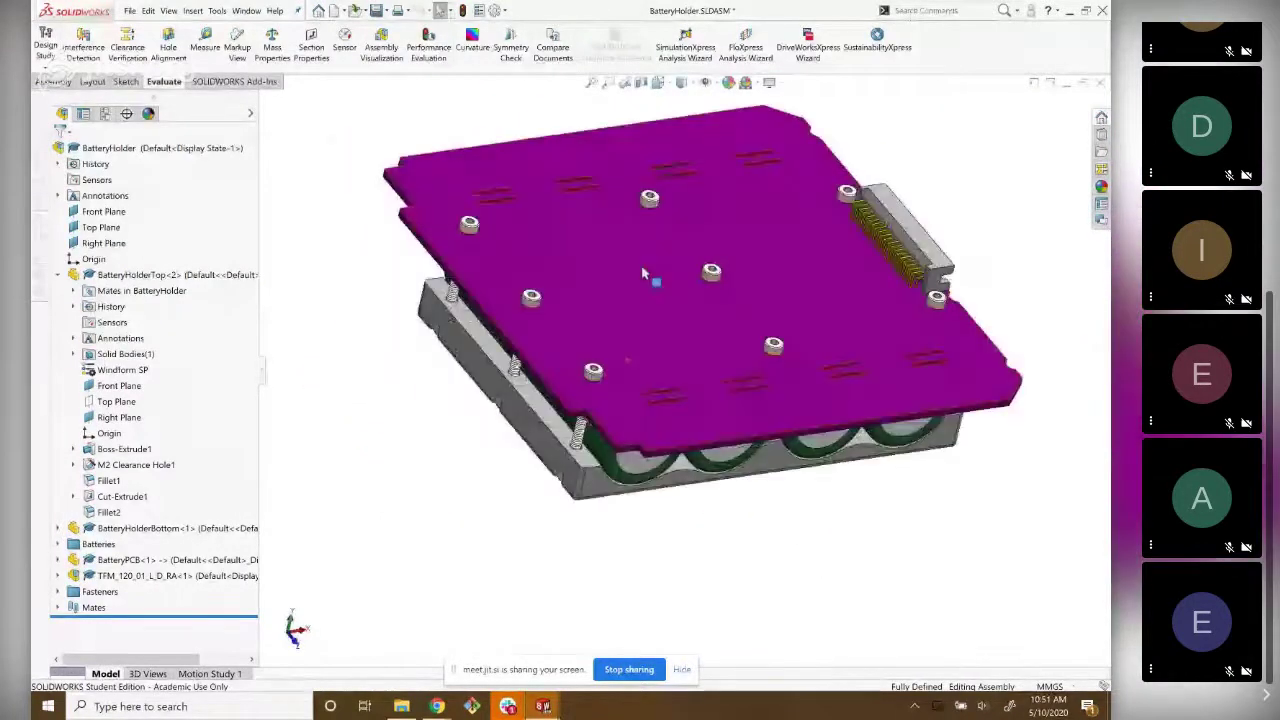
# Orbit and pan around the BatteryPCB at several tilted angles, checking its standoffs and connector.
pyautogui.moveTo(643, 273)
pyautogui.mouseDown(button='middle')
pyautogui.moveTo(714, 326)
pyautogui.moveTo(706, 503)
pyautogui.moveTo(456, 286)
pyautogui.mouseUp(button='middle')
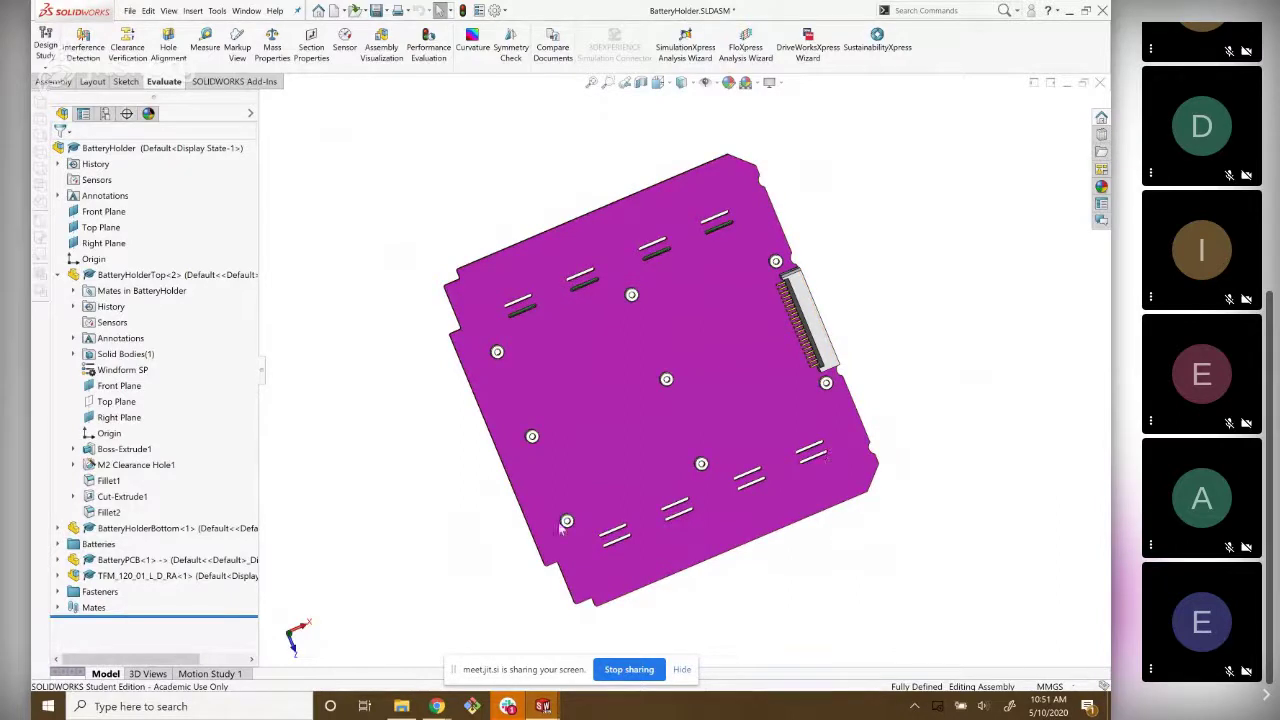
pyautogui.moveTo(490, 355)
pyautogui.mouseDown(button='middle')
pyautogui.moveTo(828, 260)
pyautogui.moveTo(585, 427)
pyautogui.mouseUp(button='middle')
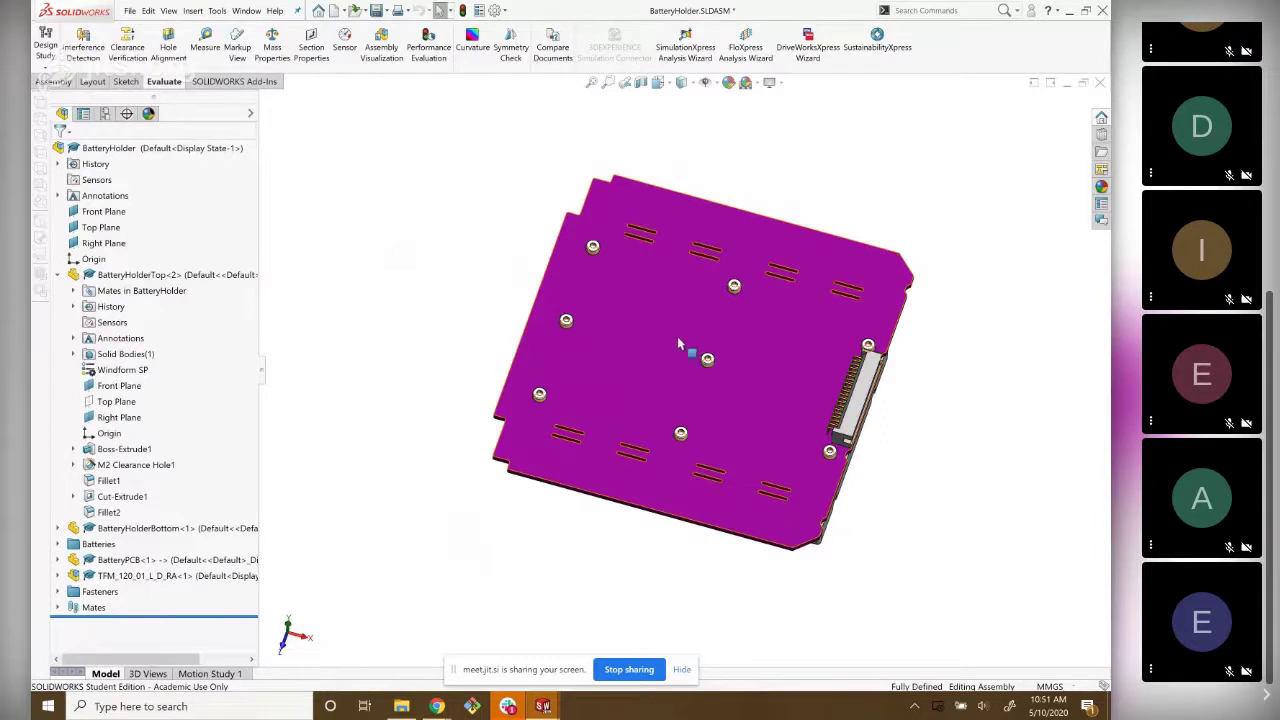
pyautogui.keyDown('ctrl'); pyautogui.moveTo(677, 395); pyautogui.dragTo(622, 343, button='middle'); pyautogui.keyUp('ctrl')
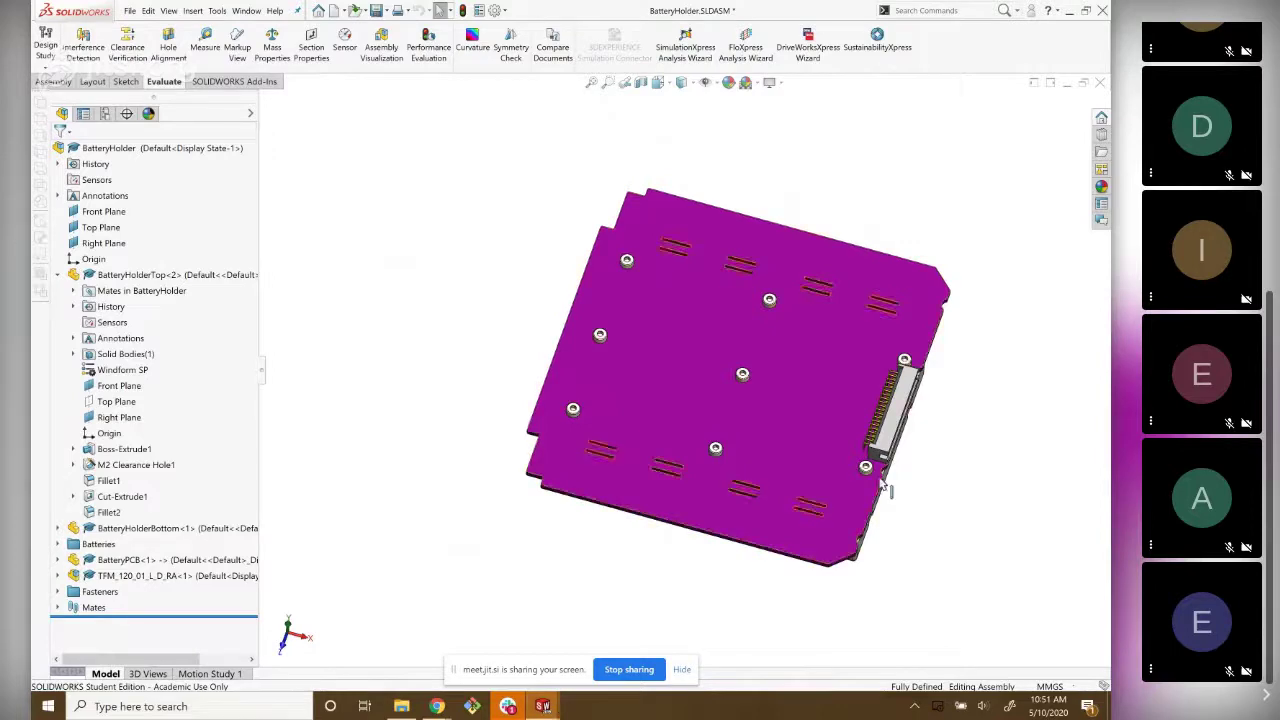
pyautogui.moveTo(884, 485)
pyautogui.mouseDown(button='middle')
pyautogui.moveTo(820, 608)
pyautogui.moveTo(425, 448)
pyautogui.mouseUp(button='middle')
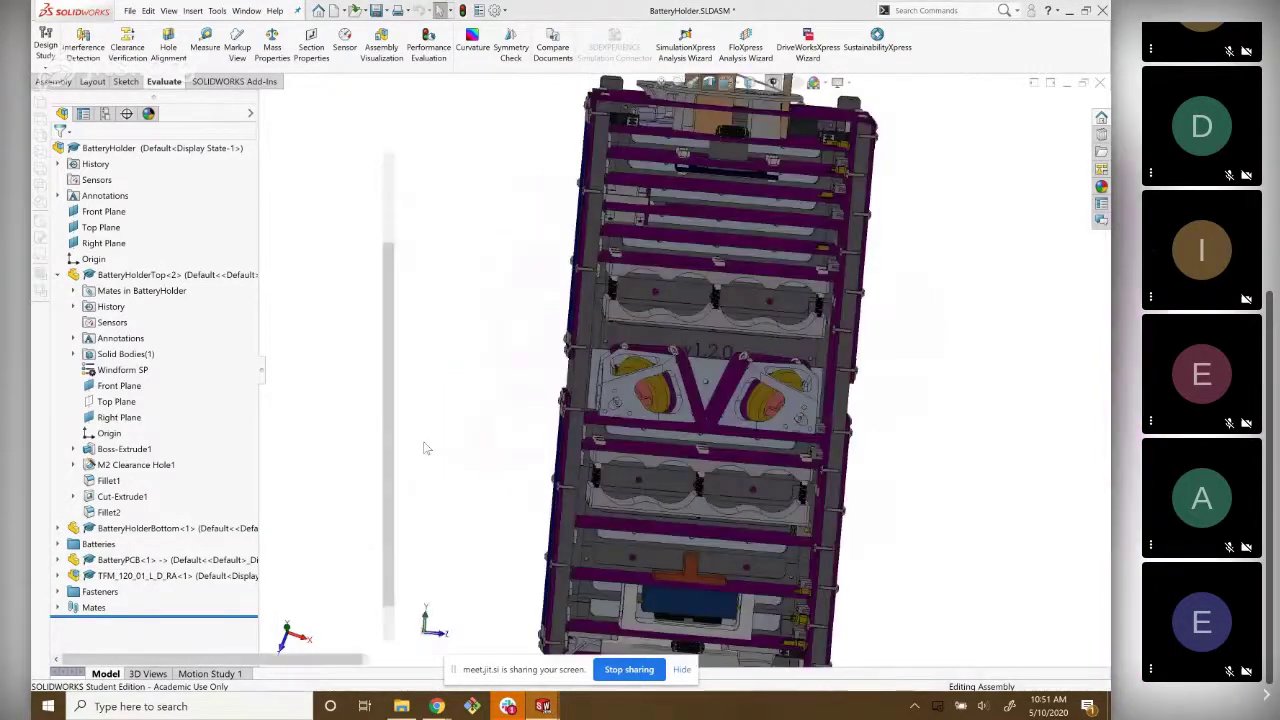
# Switch to OreSat.SLDASM and orbit and zoom to examine its side and top endcap.
pyautogui.hotkey('ctrl', 'Tab')
pyautogui.moveTo(470, 380); pyautogui.dragTo(525, 297, button='middle')
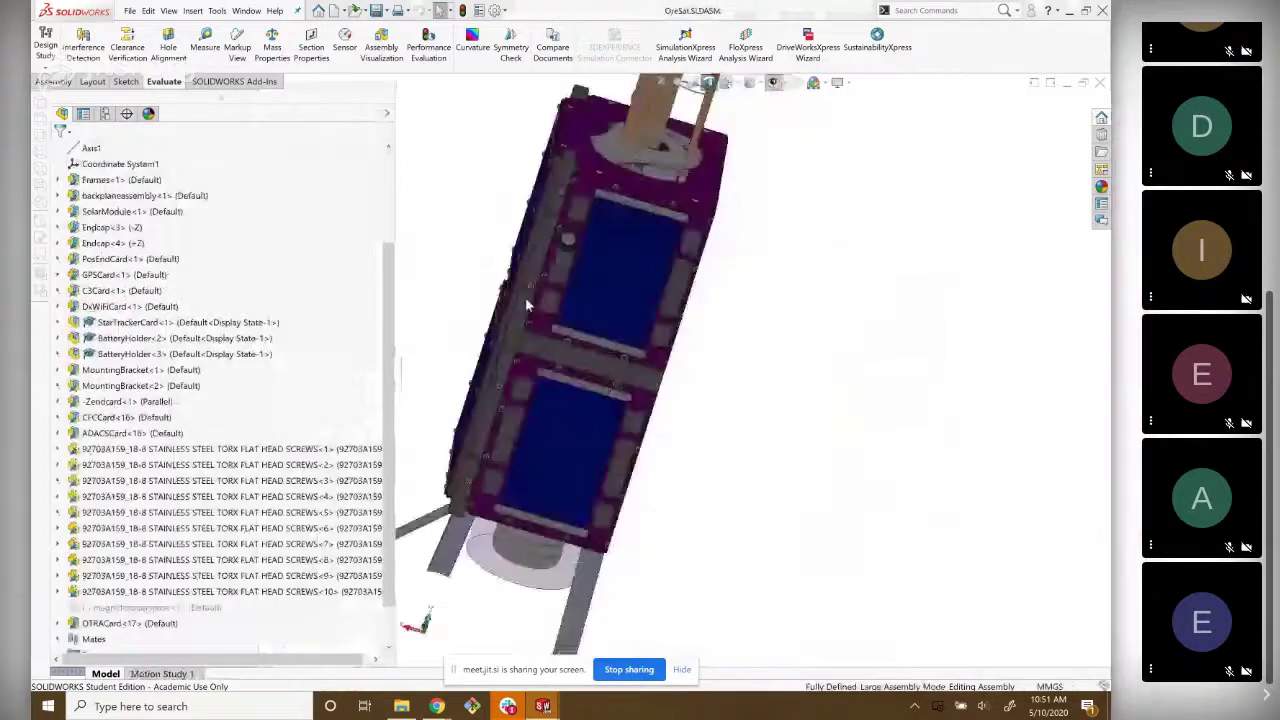
pyautogui.scroll(-3, 525, 297)
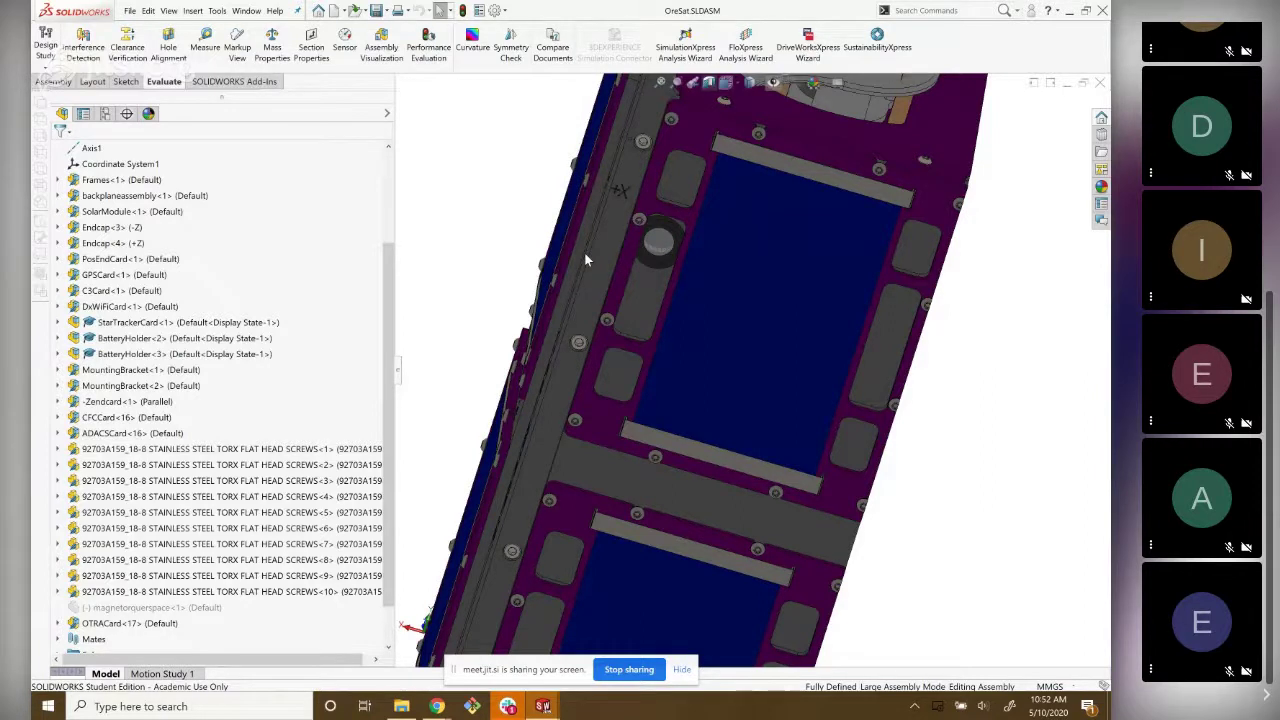
pyautogui.moveTo(585, 255); pyautogui.dragTo(642, 327, button='middle')
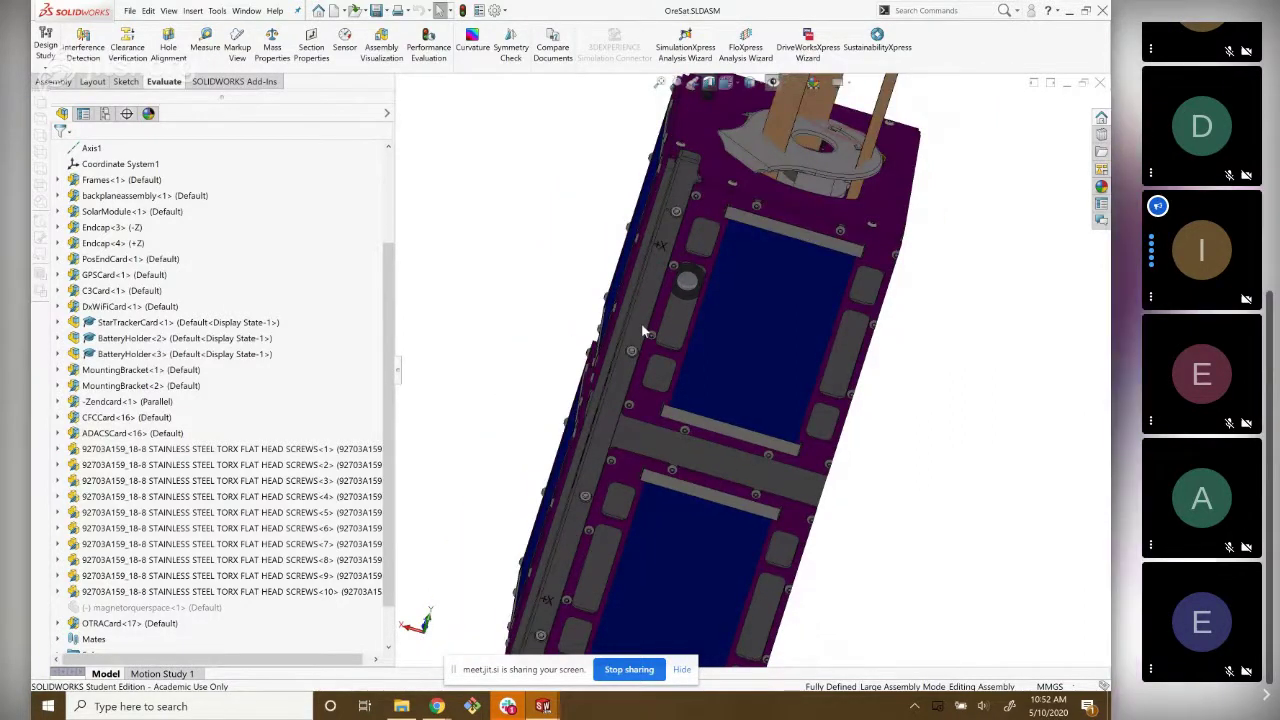
pyautogui.scroll(-2, 641, 323)
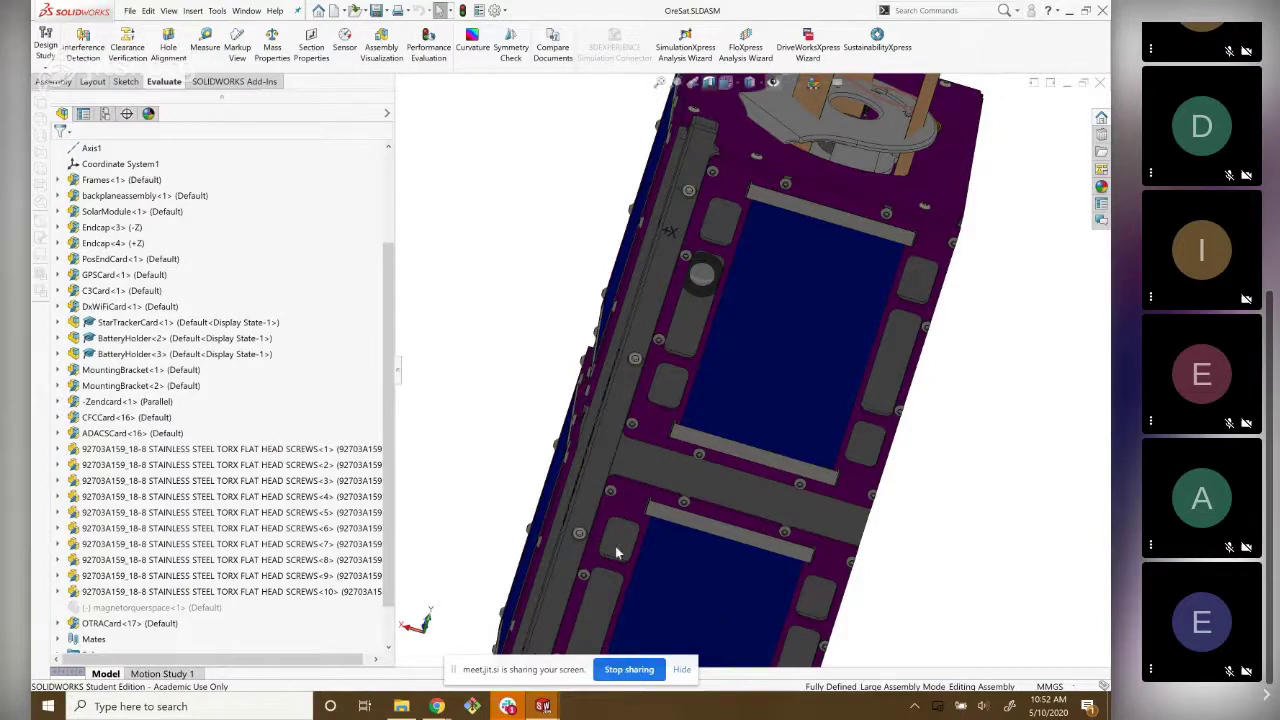
pyautogui.moveTo(615, 546); pyautogui.dragTo(704, 263, button='middle')
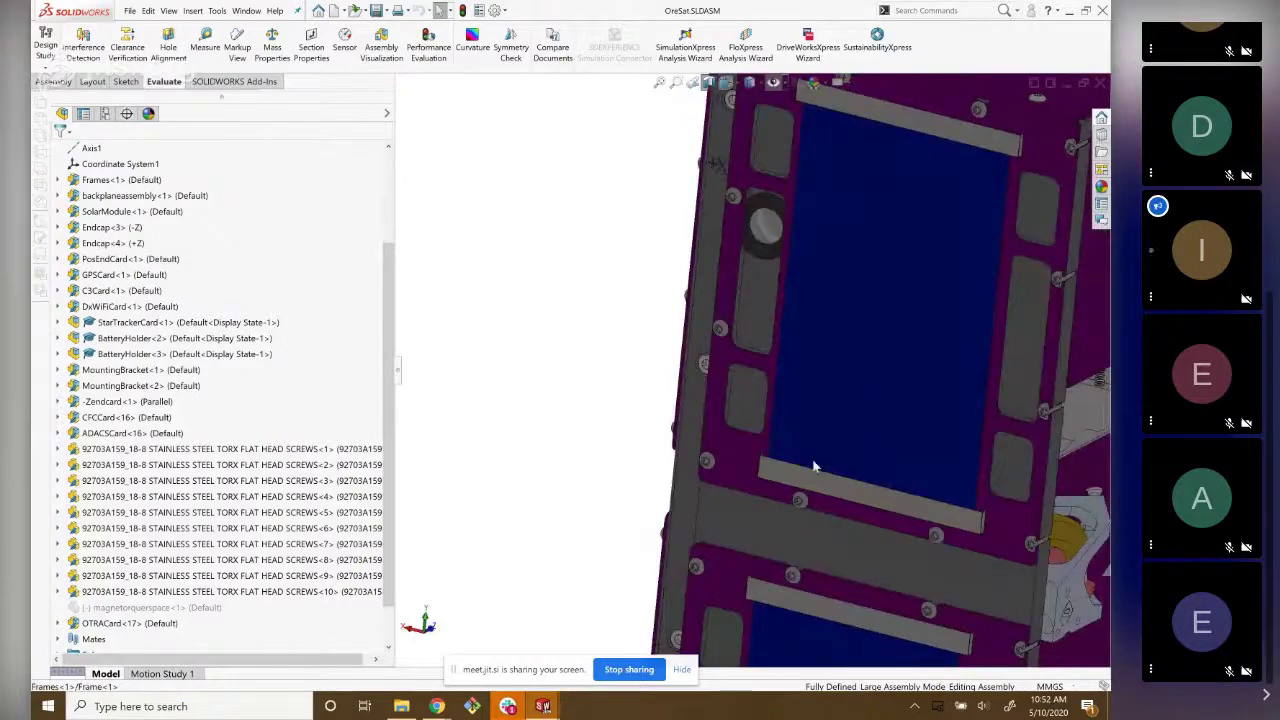
pyautogui.scroll(2, 821, 479)
# Turn the CubeSat so its blue panels face forward, then open the Jitsi Meet call's More actions menu.
pyautogui.moveTo(821, 474)
pyautogui.mouseDown(button='middle')
pyautogui.moveTo(858, 432)
pyautogui.moveTo(923, 505)
pyautogui.mouseUp(button='middle')
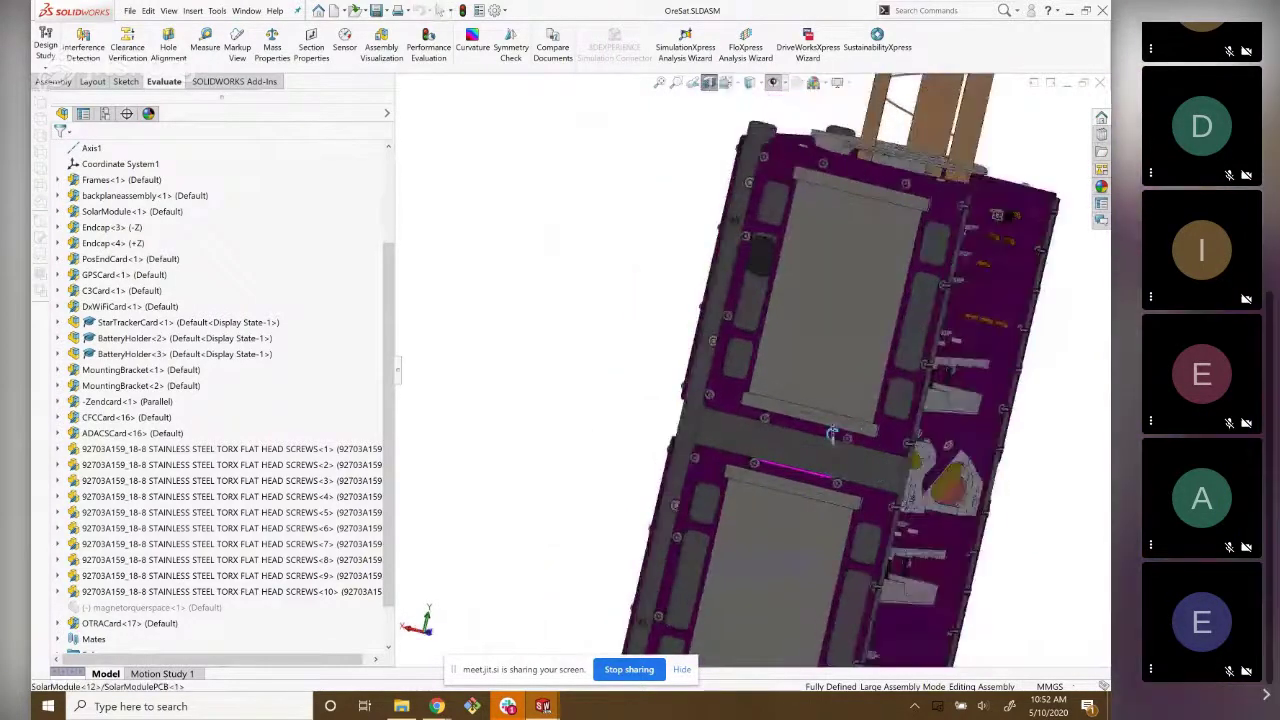
pyautogui.scroll(-3, 923, 505)
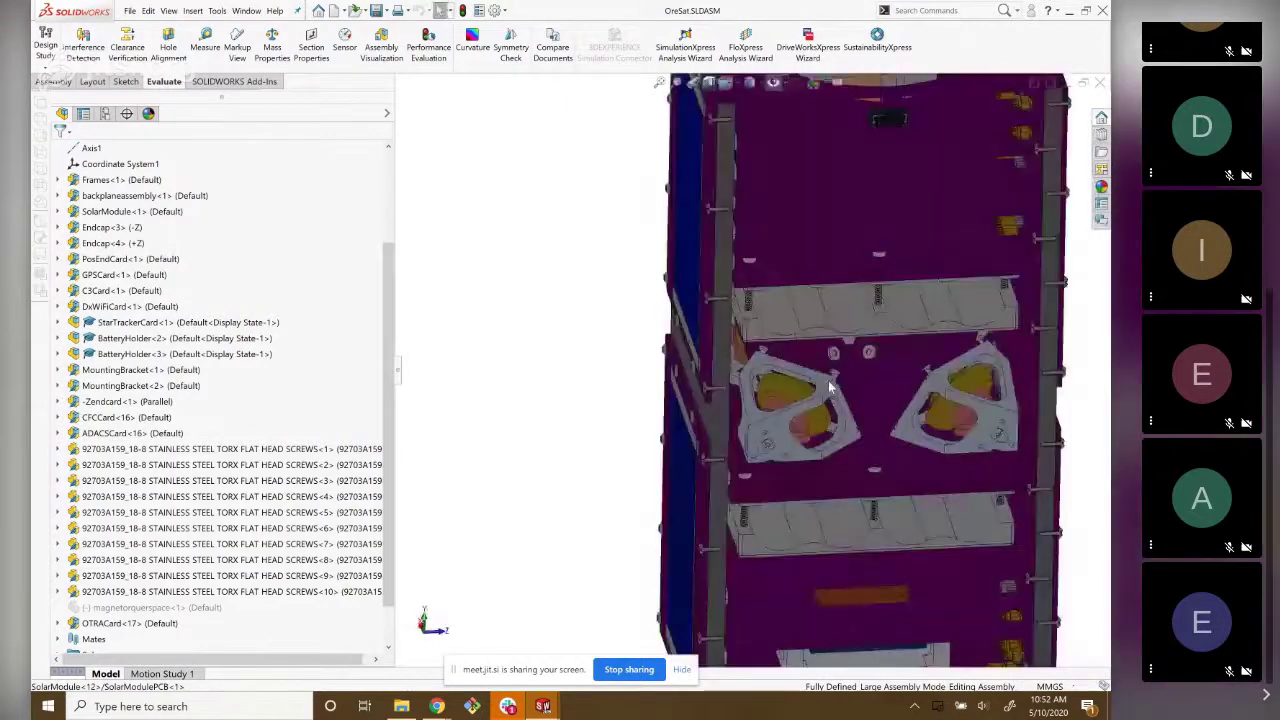
pyautogui.moveTo(762, 296); pyautogui.dragTo(871, 277, button='middle')
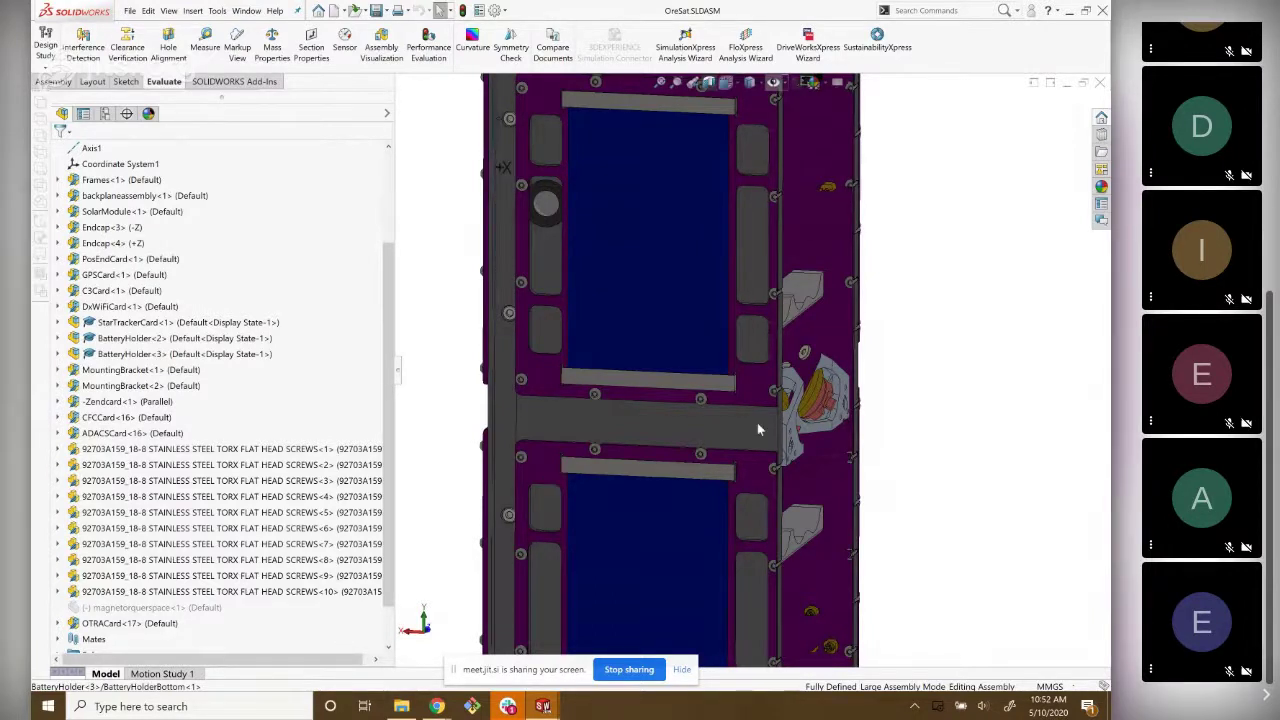
pyautogui.moveTo(757, 422)
pyautogui.mouseDown(button='middle')
pyautogui.moveTo(783, 393)
pyautogui.moveTo(732, 351)
pyautogui.moveTo(675, 380)
pyautogui.moveTo(626, 349)
pyautogui.moveTo(633, 318)
pyautogui.moveTo(637, 352)
pyautogui.moveTo(614, 331)
pyautogui.moveTo(622, 347)
pyautogui.mouseUp(button='middle')
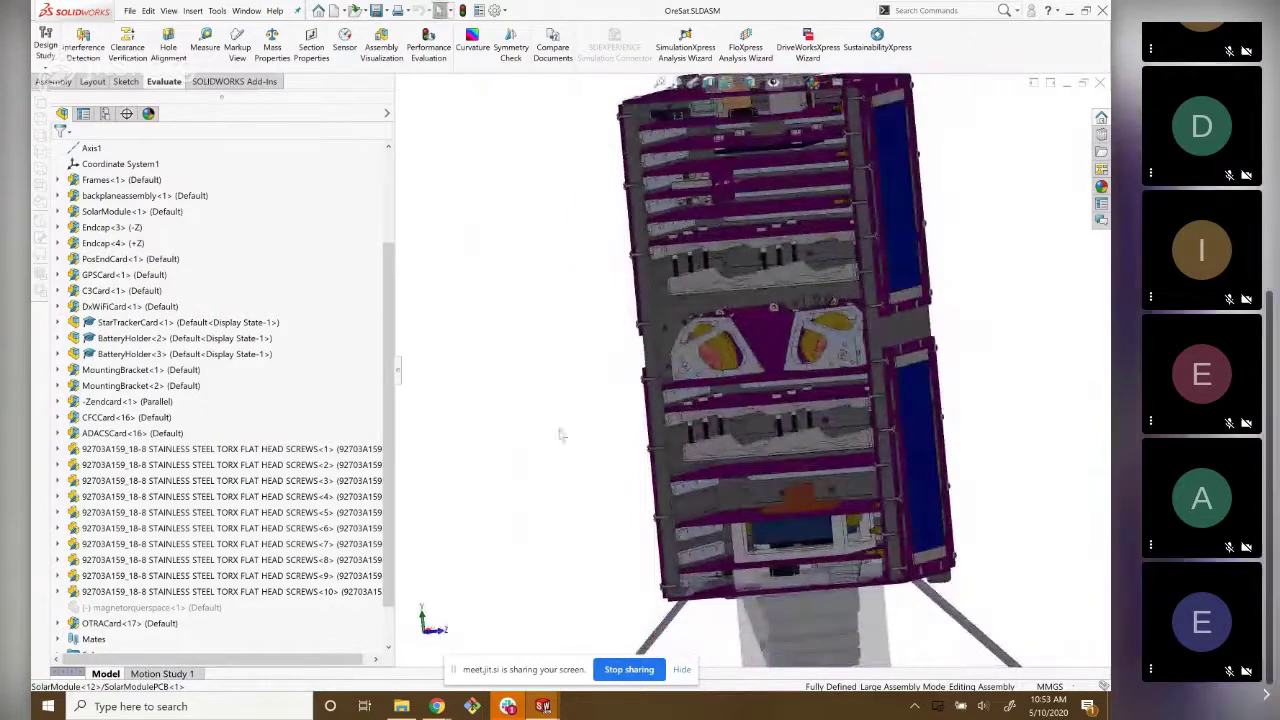
pyautogui.moveTo(586, 433); pyautogui.dragTo(594, 452, button='middle')
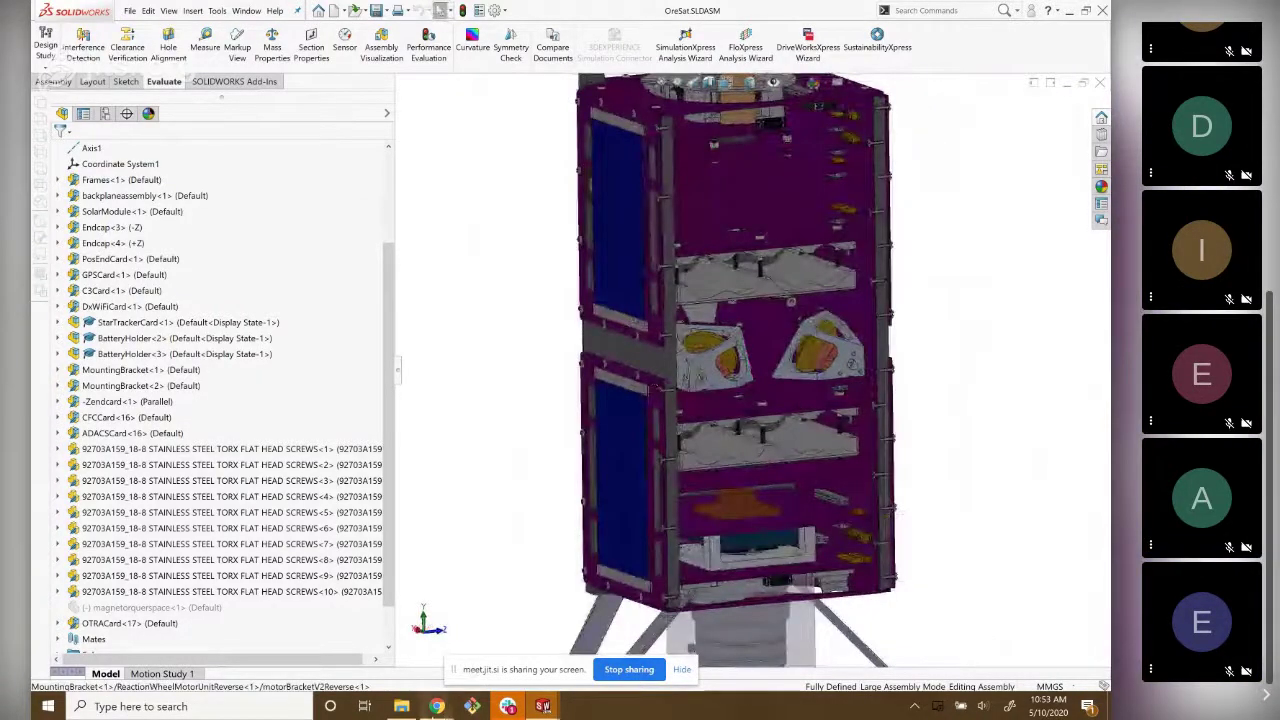
pyautogui.moveTo(436, 706)
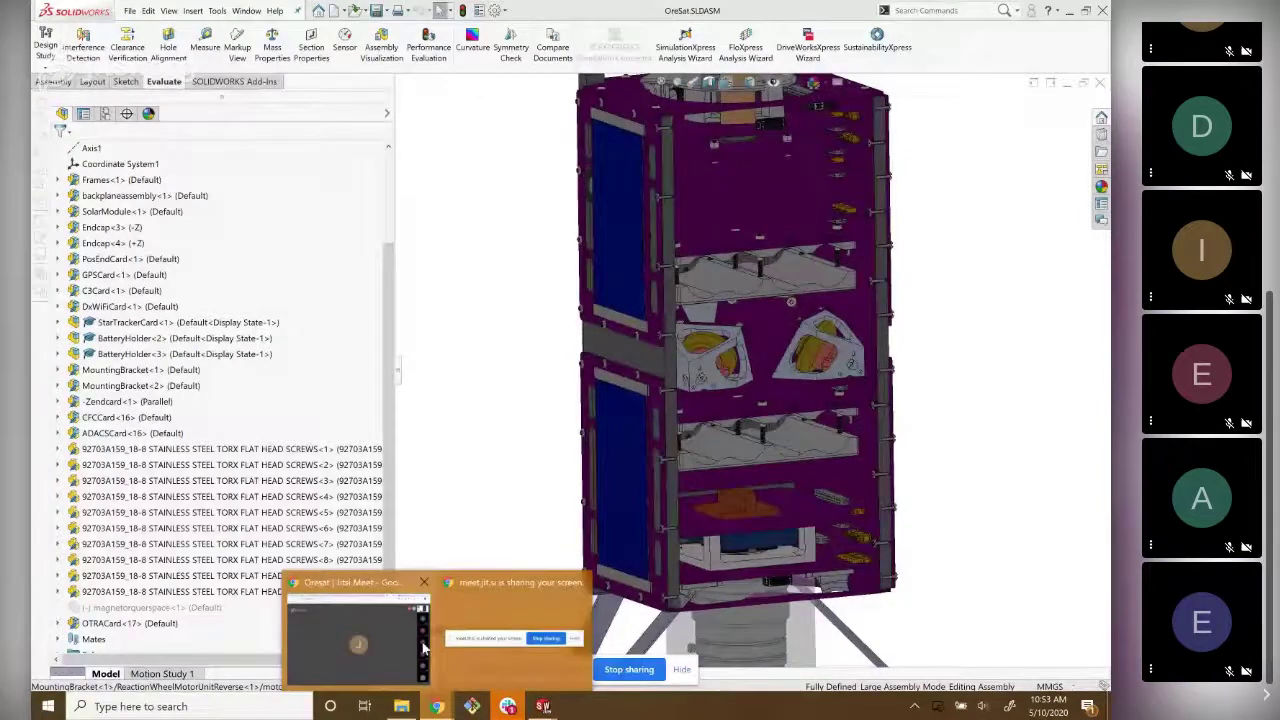
pyautogui.click(423, 648)
pyautogui.click(1079, 661)
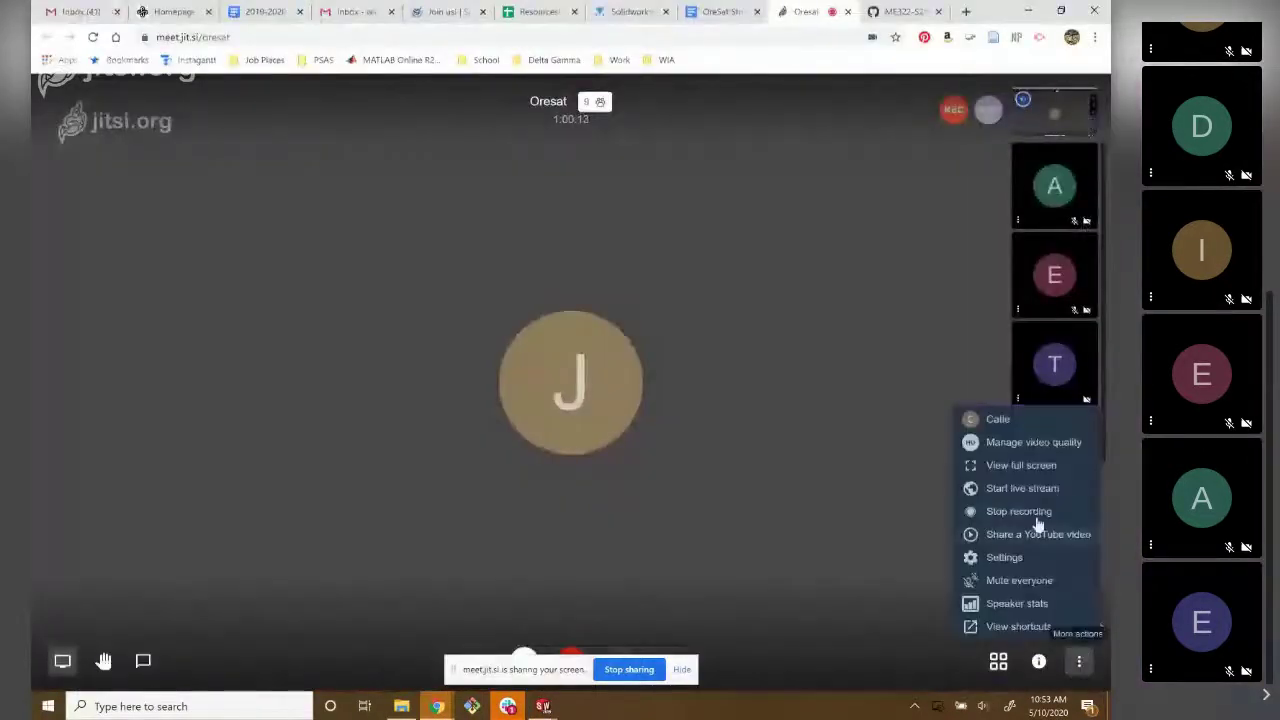